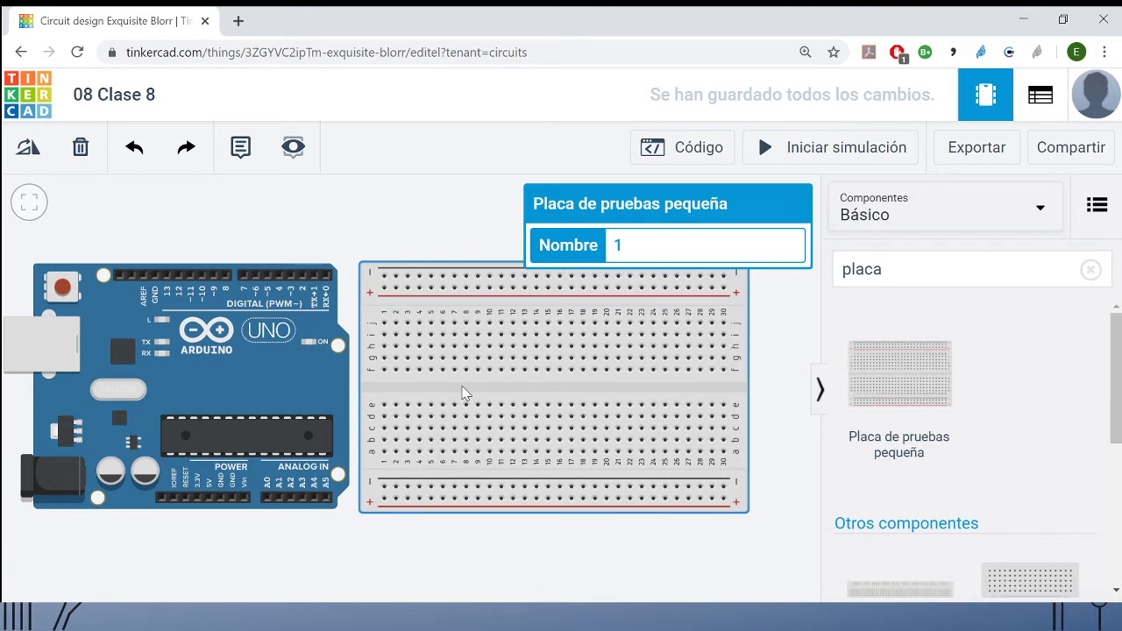
- Wire an Arduino GND power pin to the breadboard's lower negative rail at column 1 and make the cable black (negro)
left_click_drag(462, 386, 464, 386)
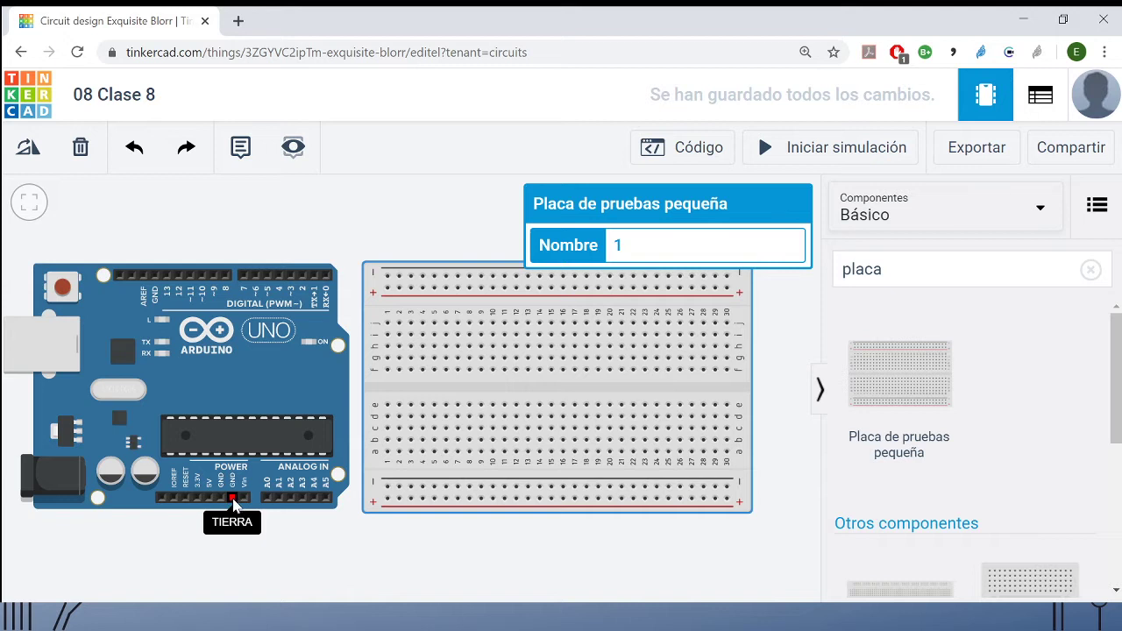
left_click(233, 499)
left_click(232, 546)
left_click(390, 546)
left_click(389, 486)
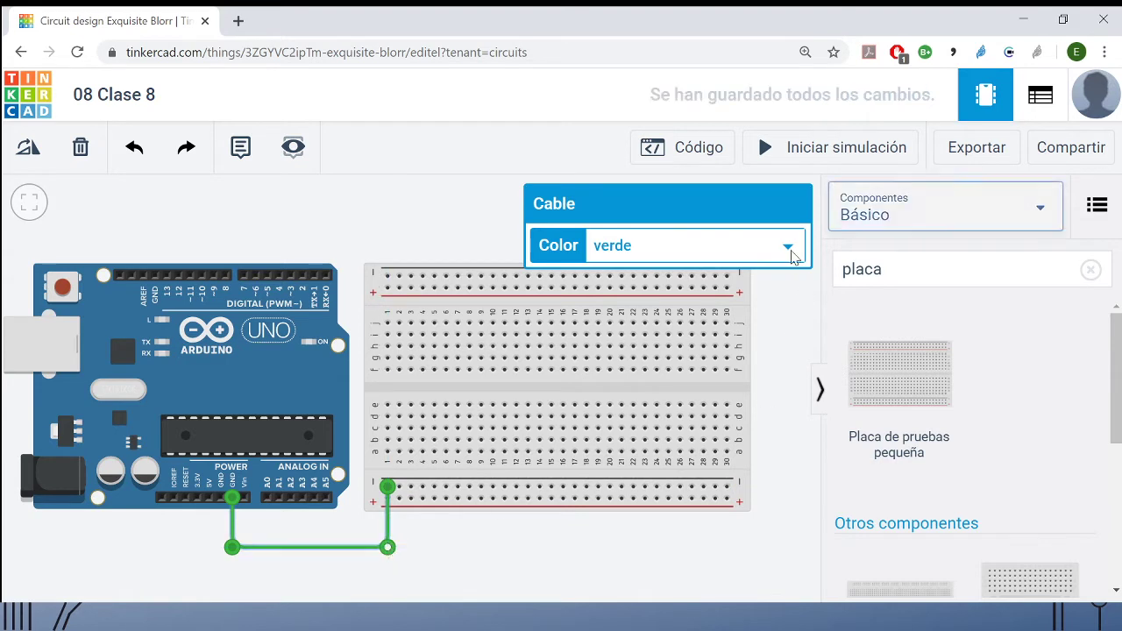
left_click(709, 276)
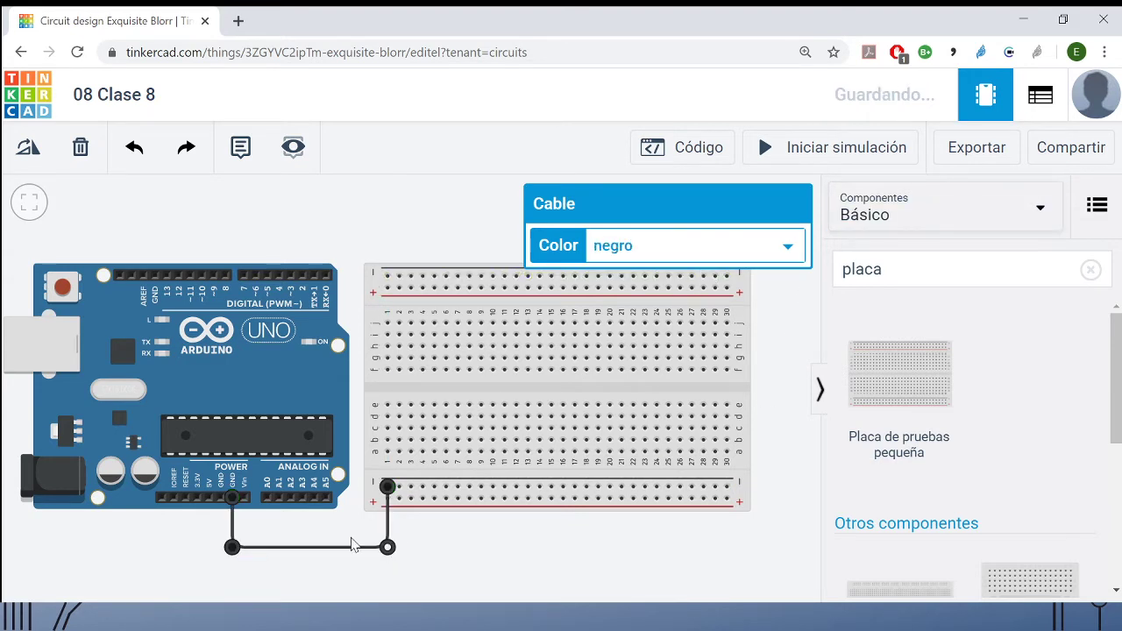
left_click(533, 565)
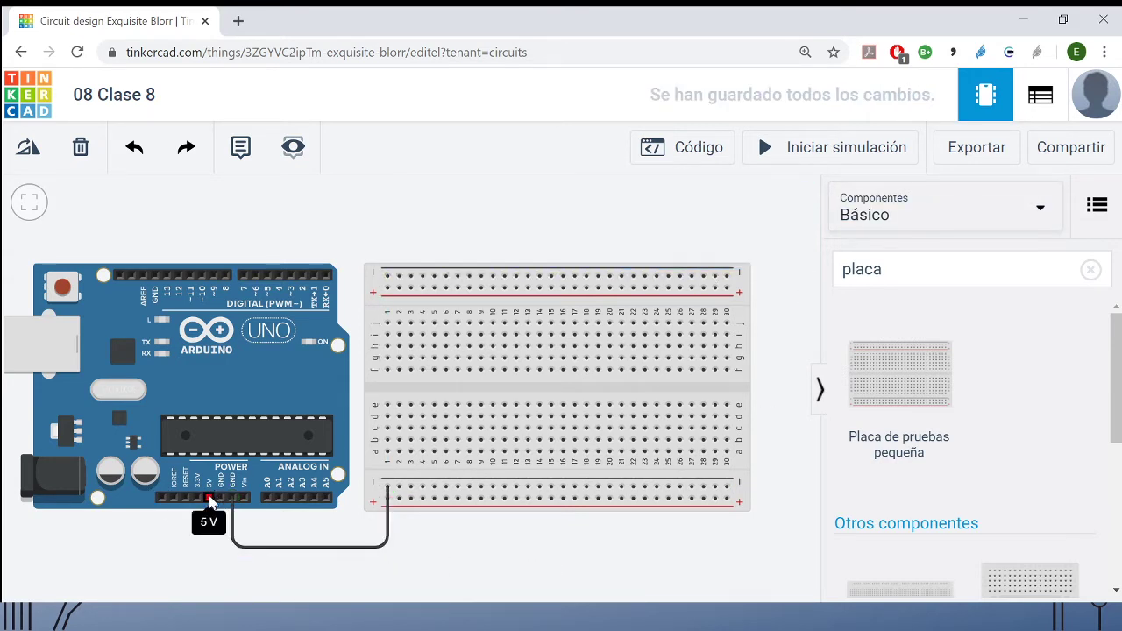
- Wire the Arduino 5V pin to the breadboard's lower positive rail at column 2 and make the cable red (rojo)
left_click(209, 499)
left_click(209, 557)
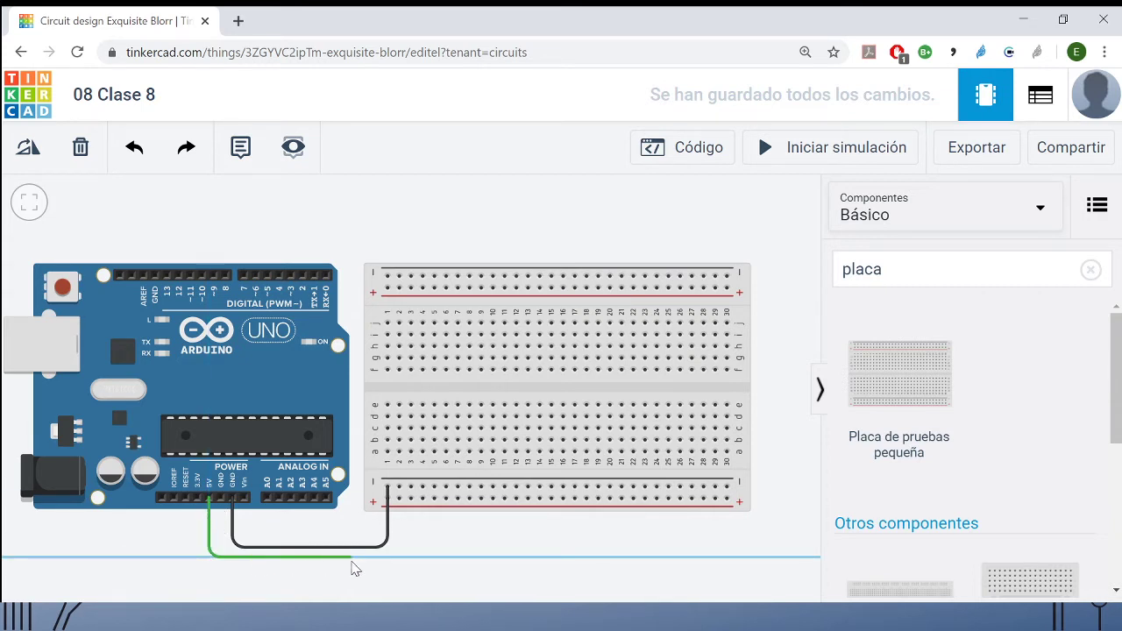
left_click(396, 558)
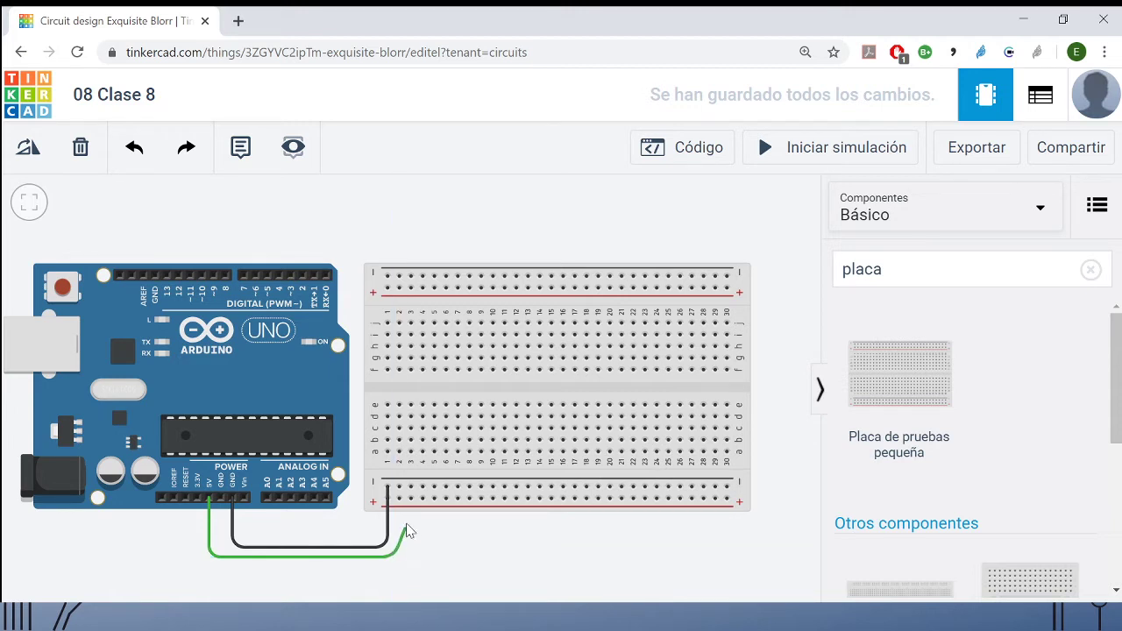
left_click(399, 499)
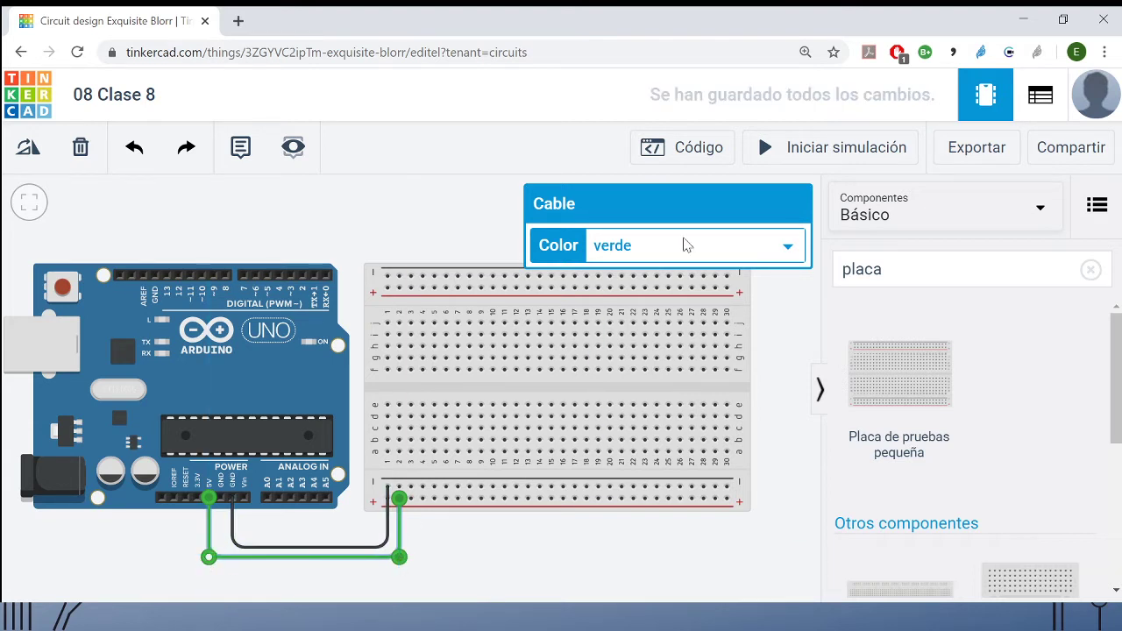
left_click(732, 254)
left_click(715, 317)
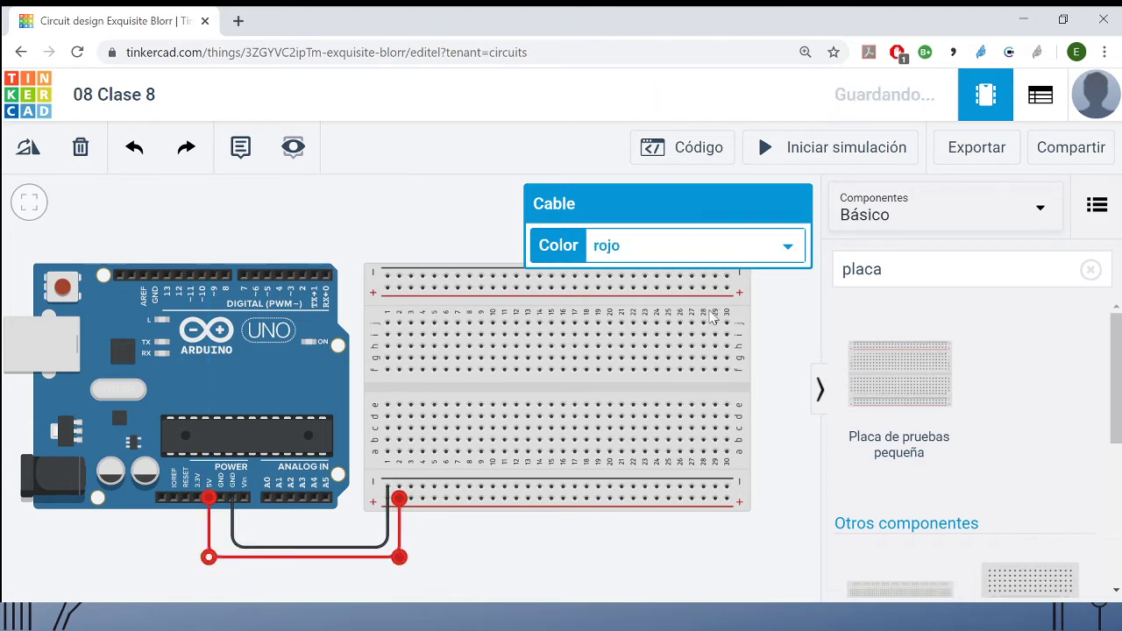
left_click(550, 553)
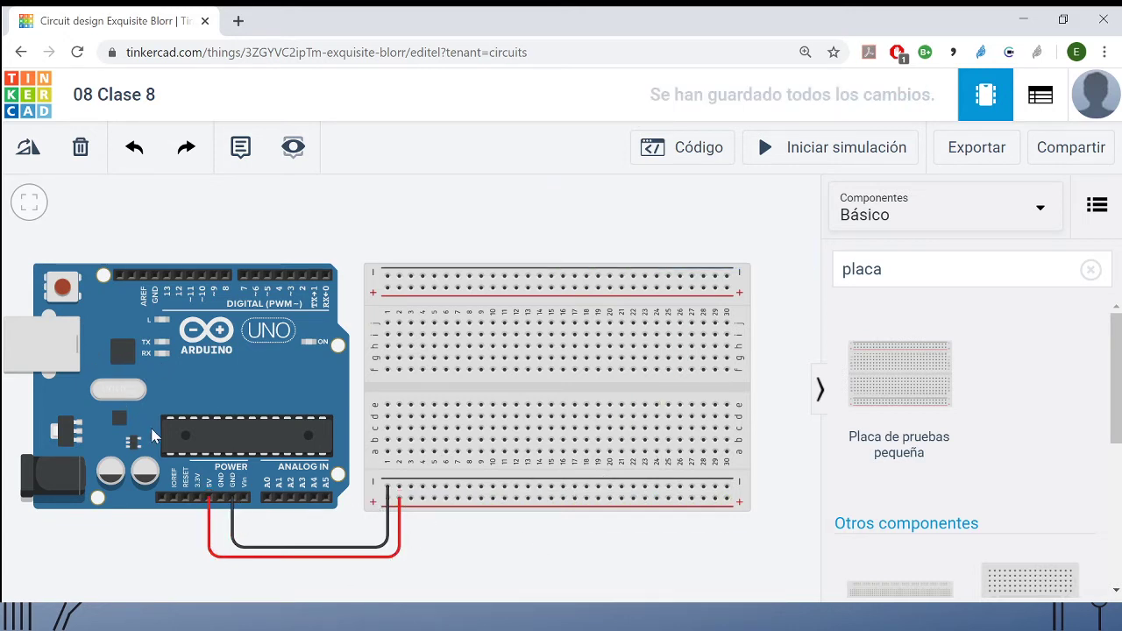
- Join the breadboard's two negative rails with a black cable at column 30
left_click(726, 482)
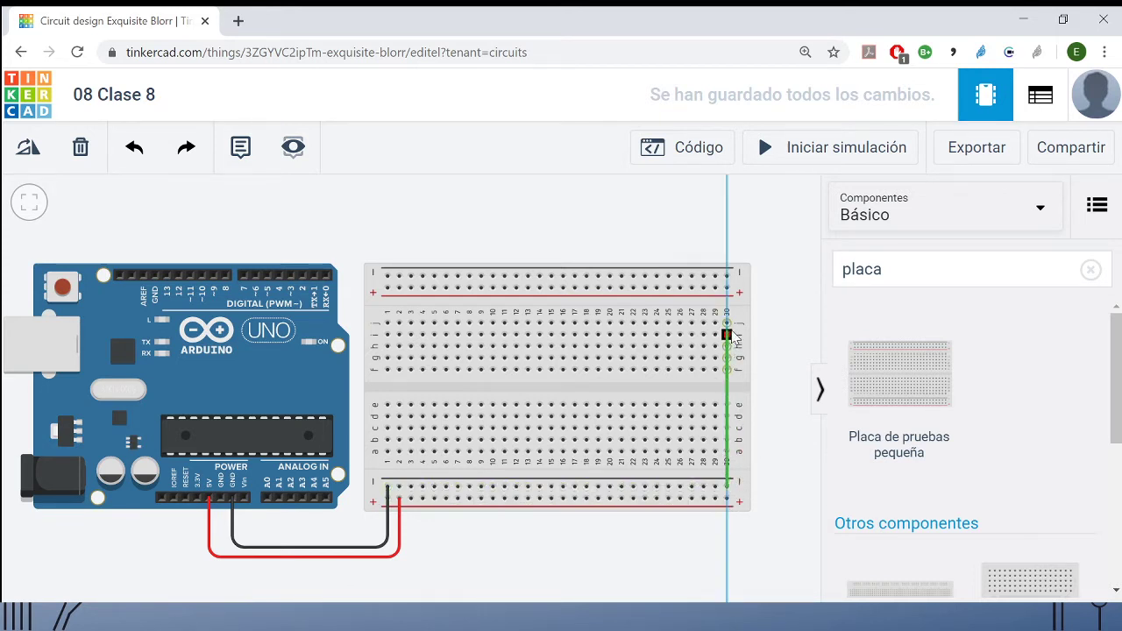
left_click(735, 277)
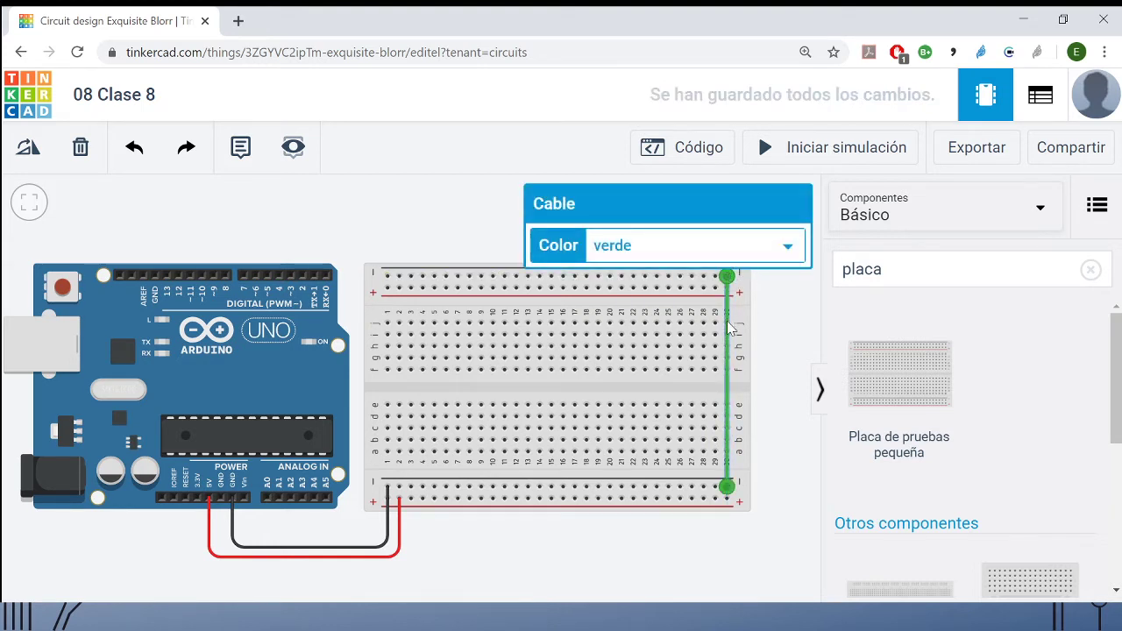
key("1")
left_click(787, 394)
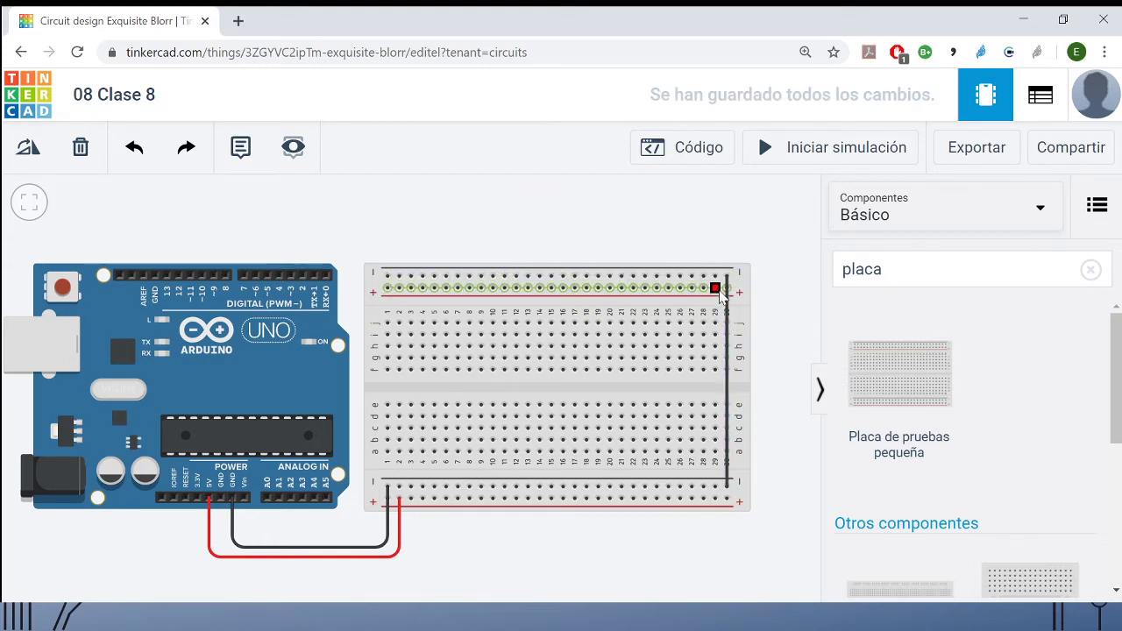
- Join the breadboard's two positive rails with a red cable at column 29
left_click(716, 289)
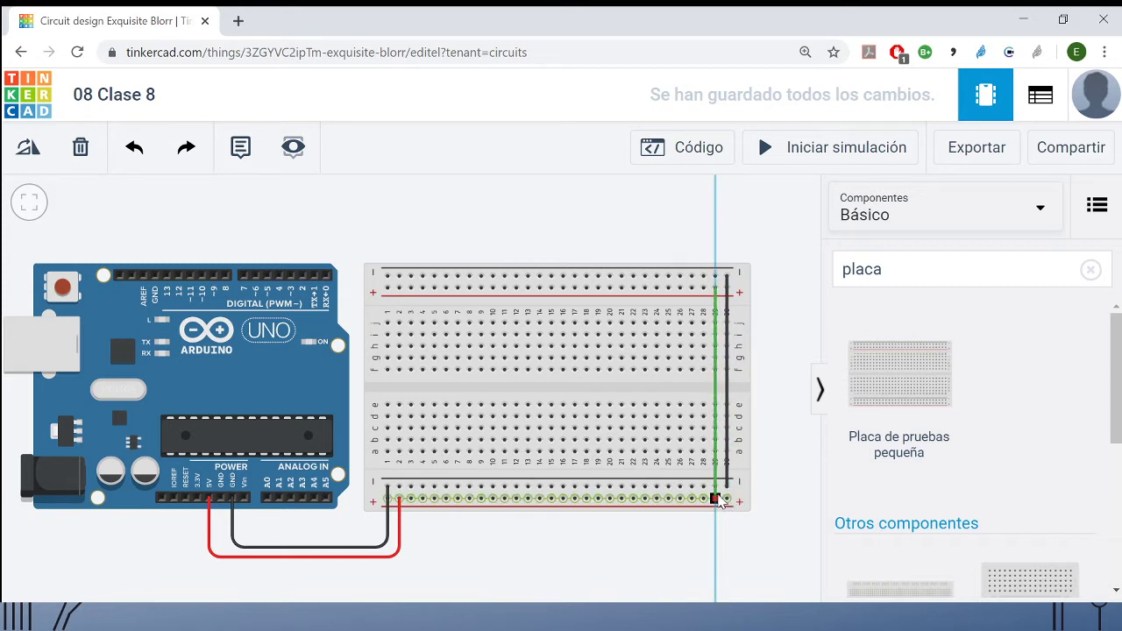
left_click(715, 497)
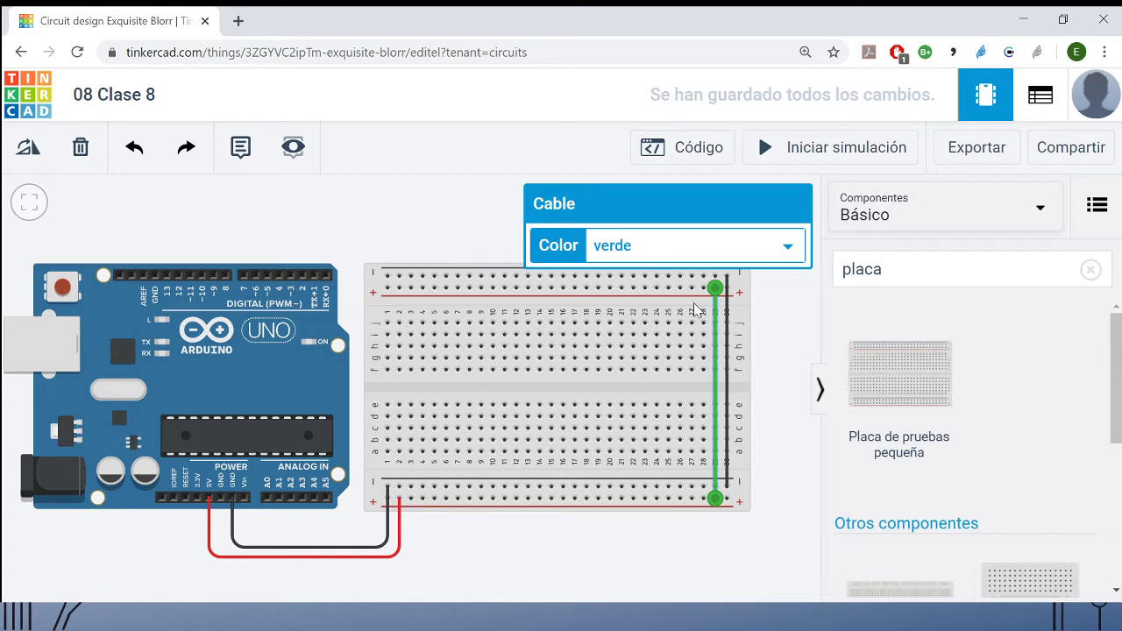
key("2")
left_click(675, 584)
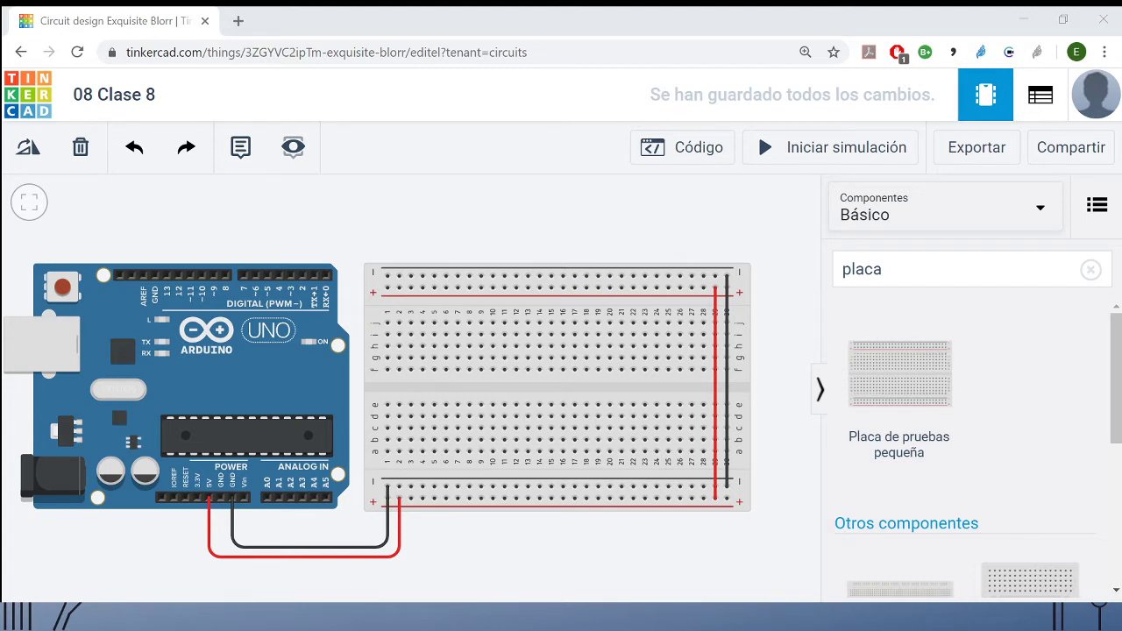
- Clear the component search and place a resistor across the breadboard's centre gap in column 11
key("alt+Tab")
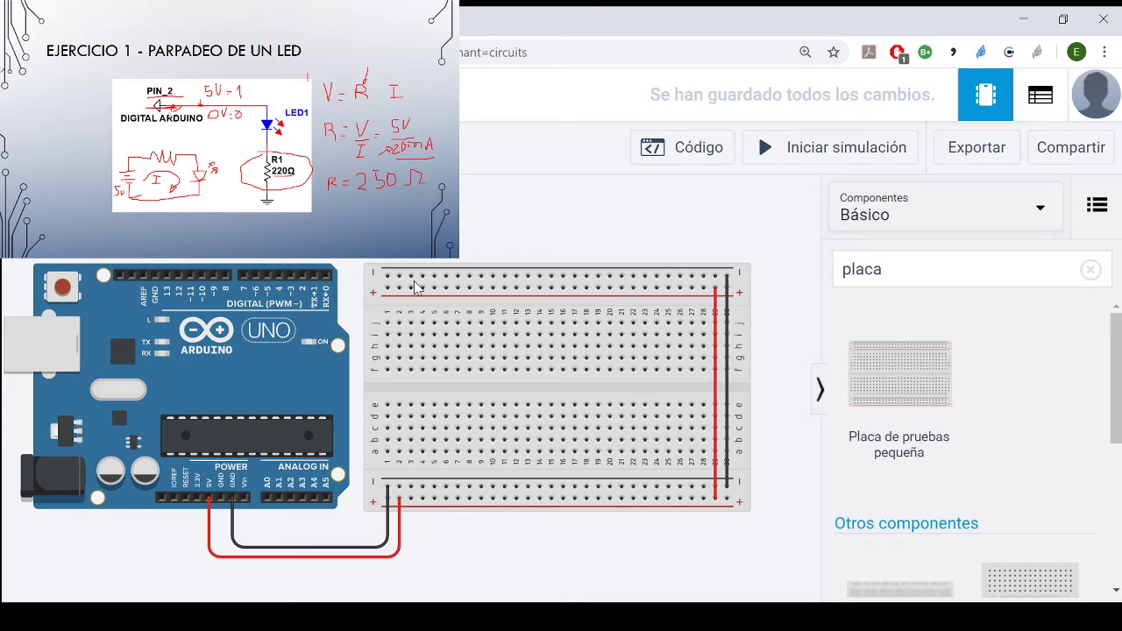
double_click(903, 268)
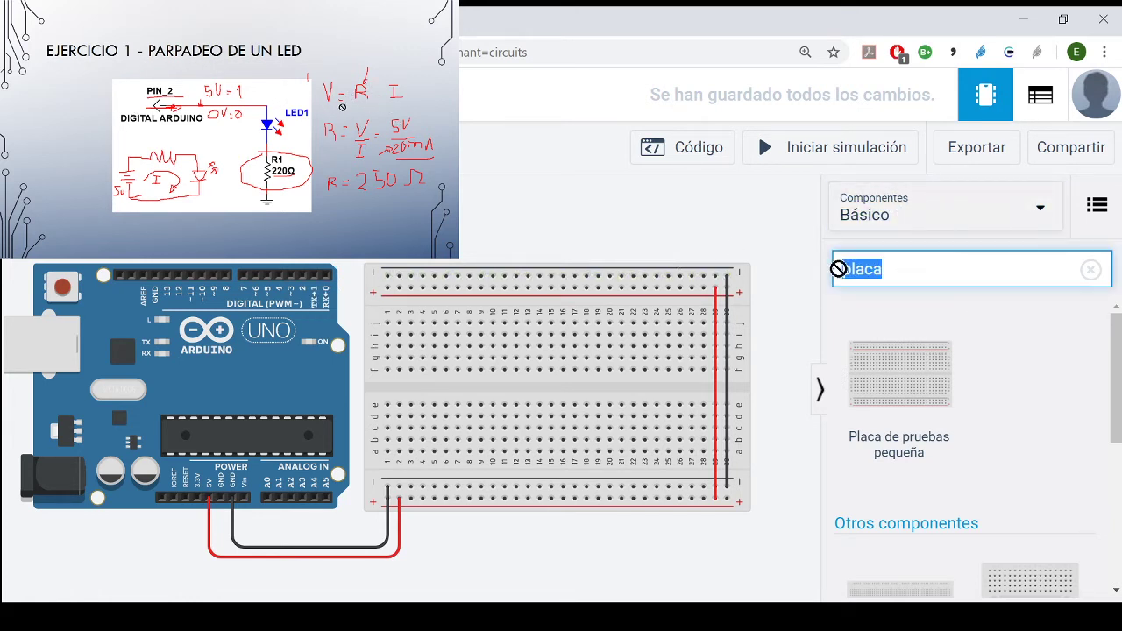
left_click(965, 267)
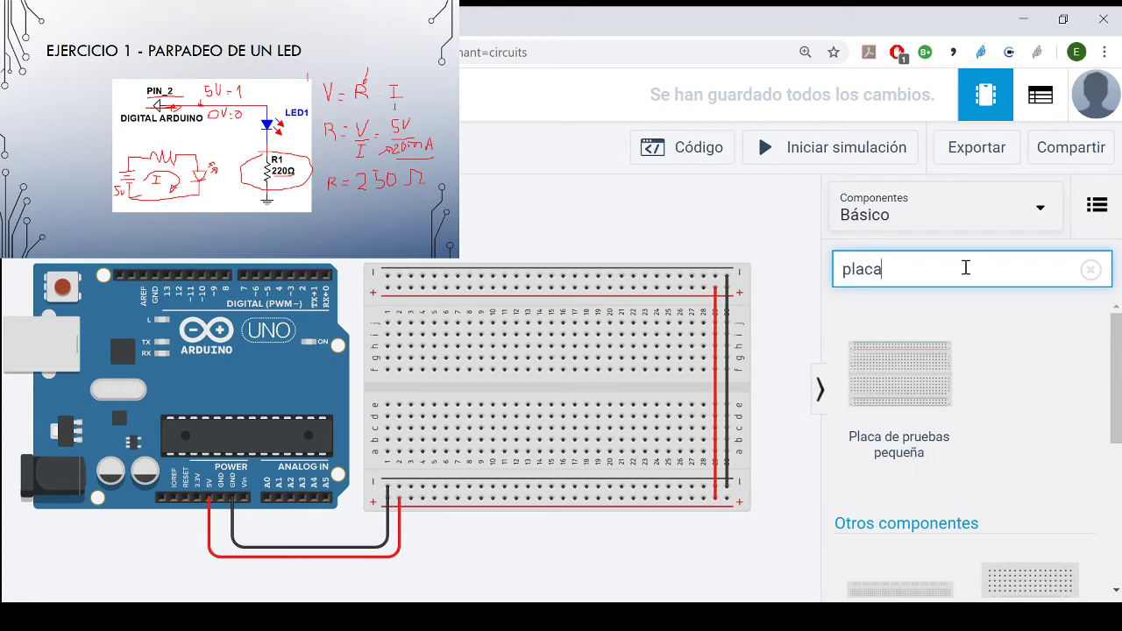
key("BackSpace")
key("BackSpace")
key("BackSpace")
key("BackSpace")
key("BackSpace")
left_click_drag(922, 390, 509, 389)
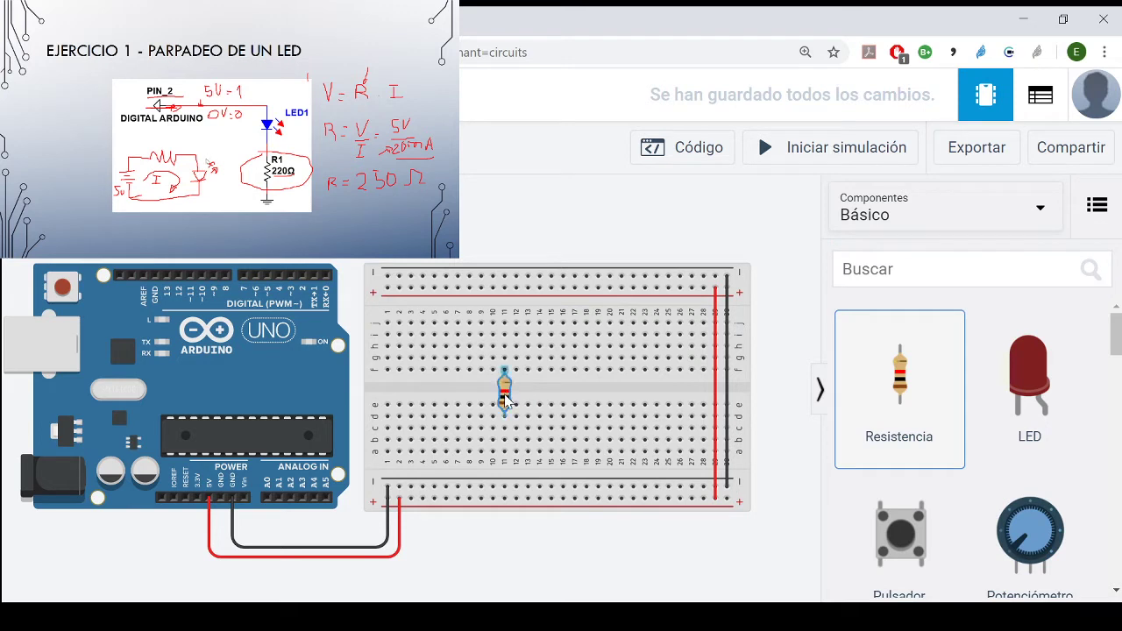
- Add a red LED with its legs in row f, the anode in column 3 and the cathode in column 4
left_click_drag(1020, 377, 481, 361)
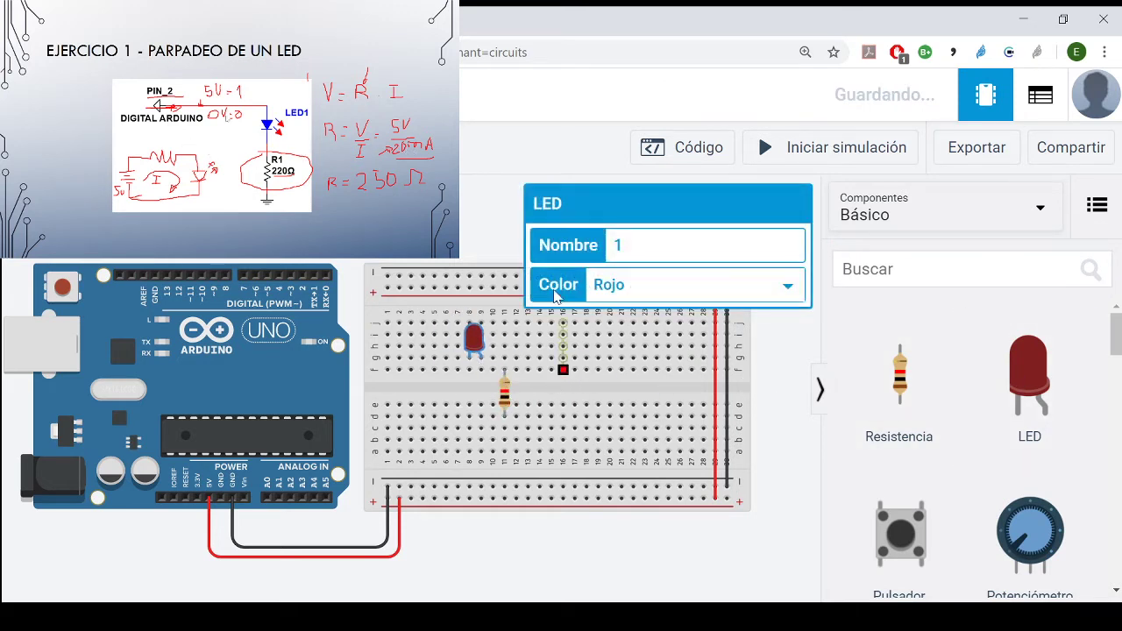
left_click(471, 350)
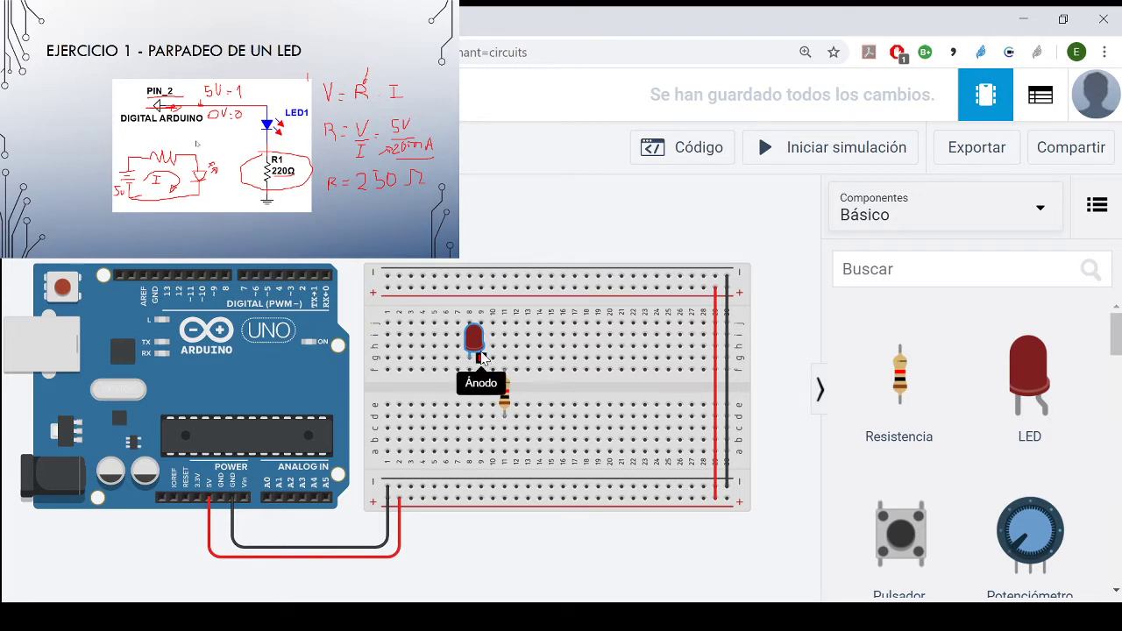
left_click_drag(474, 339, 418, 399)
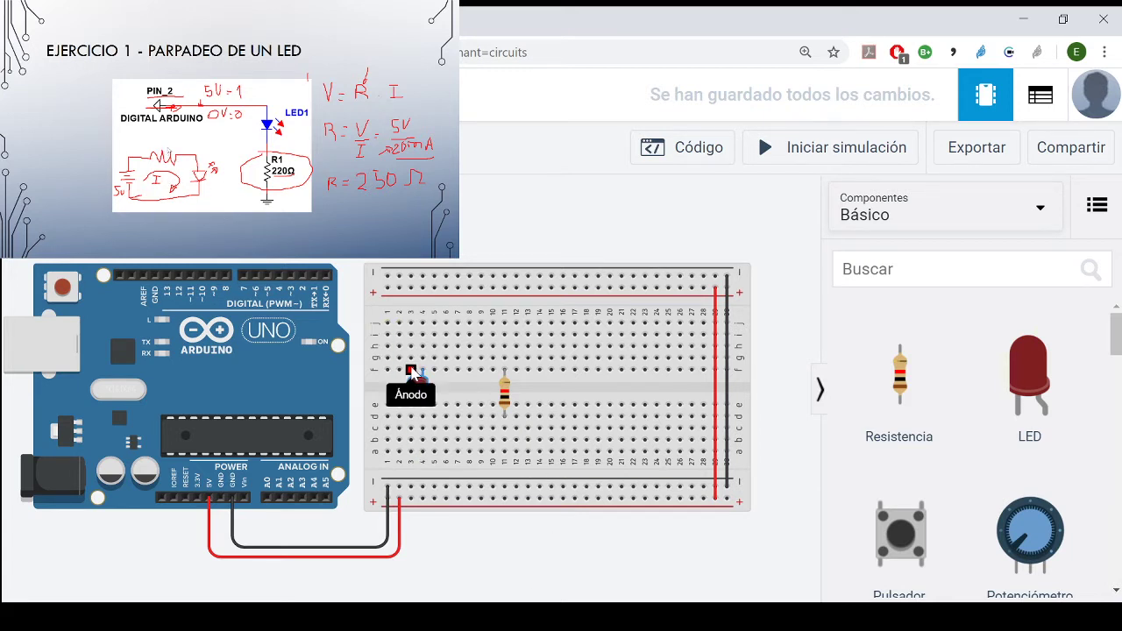
- Run a green cable from Arduino digital pin 2 to column 3, row j, to feed the LED's anode
left_click(302, 274)
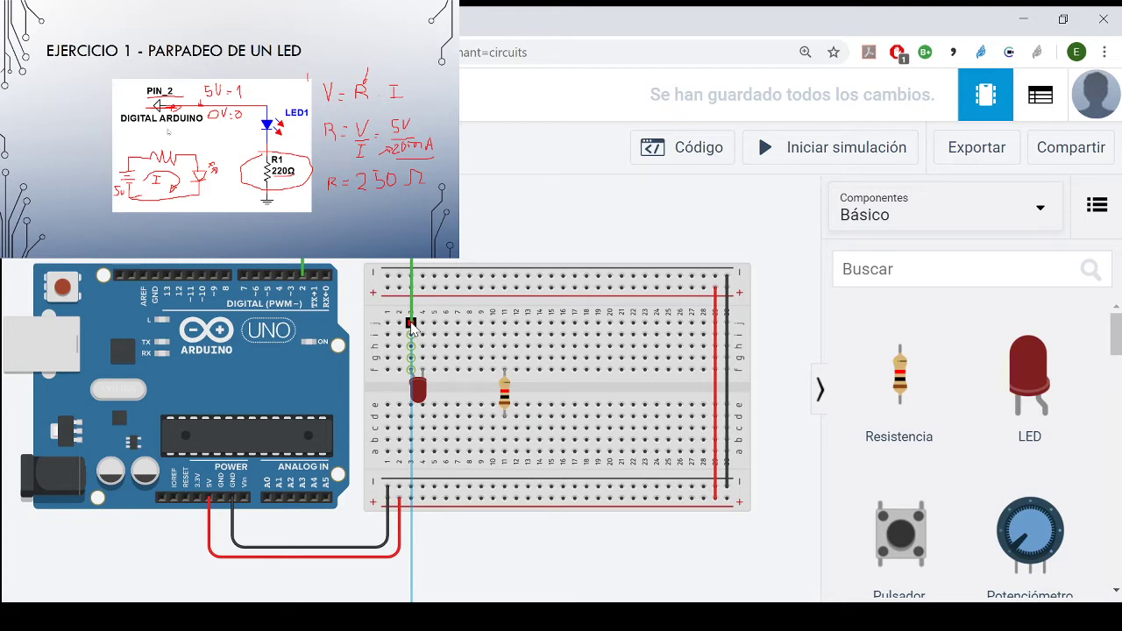
left_click(411, 324)
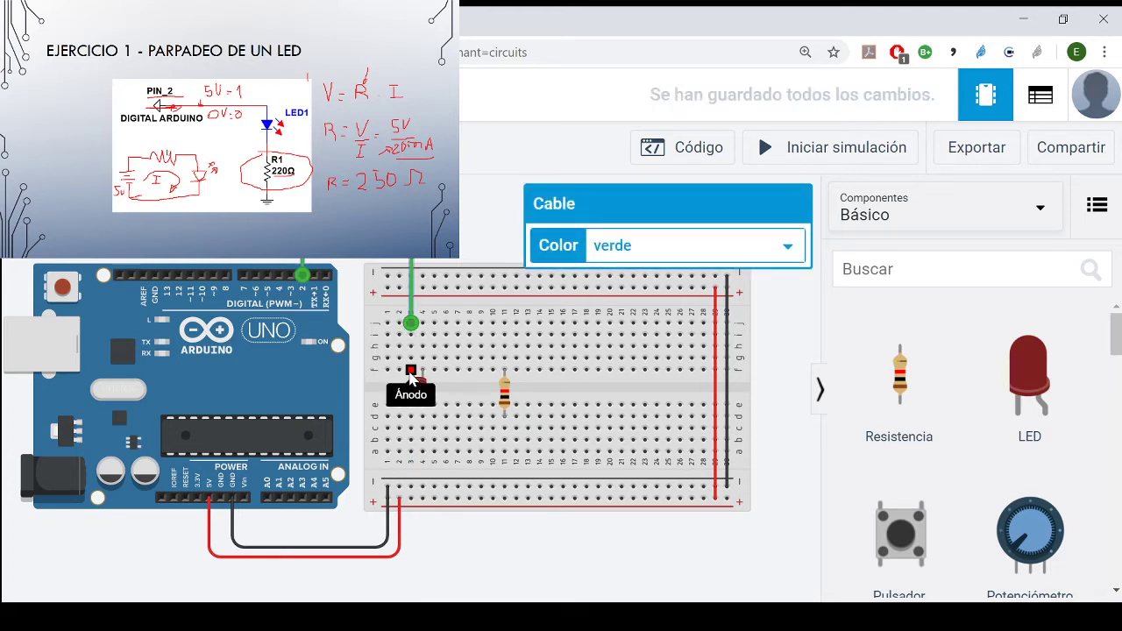
left_click_drag(411, 372, 422, 341)
- Wire the LED's cathode column to the resistor along row i, and the resistor's lower end to the negative rail at column 11
left_click(423, 335)
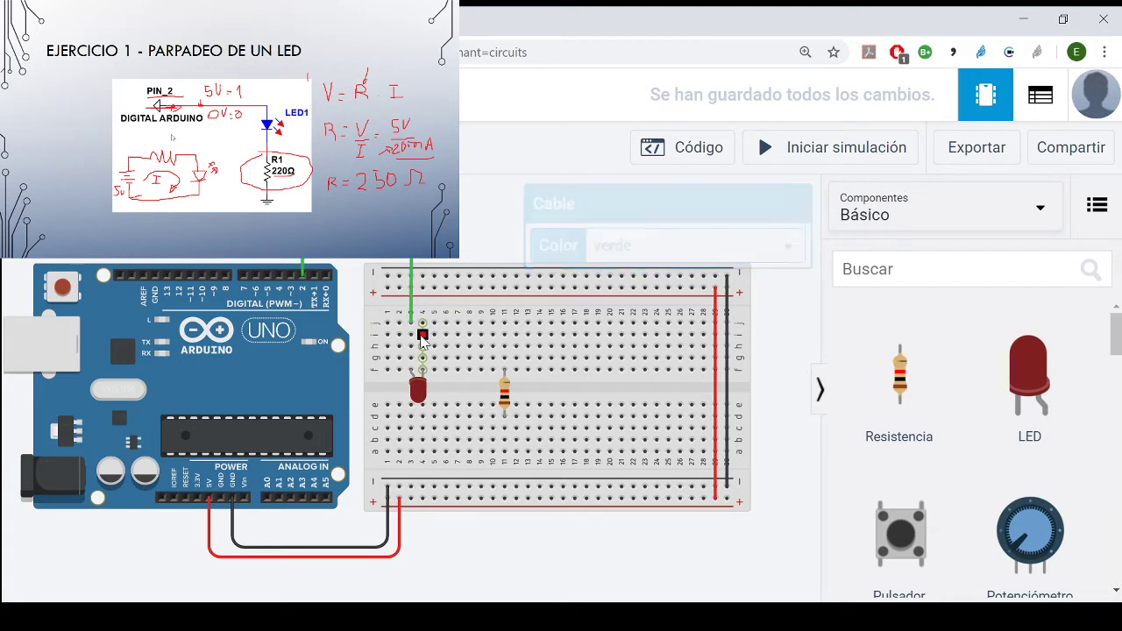
left_click(505, 334)
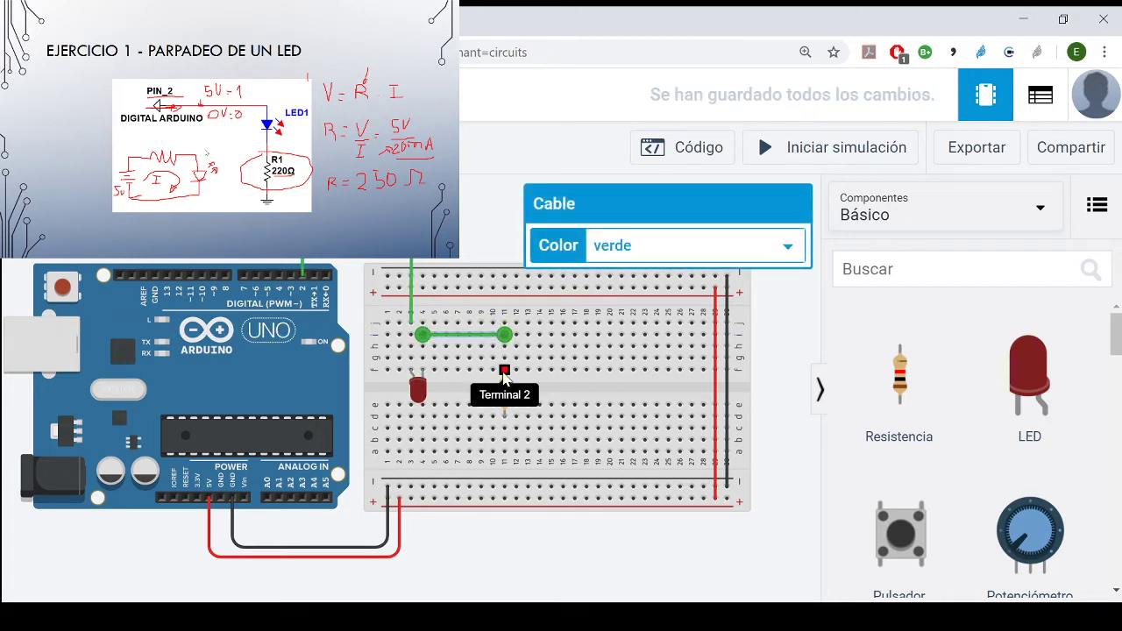
left_click_drag(506, 402, 504, 487)
left_click(498, 547)
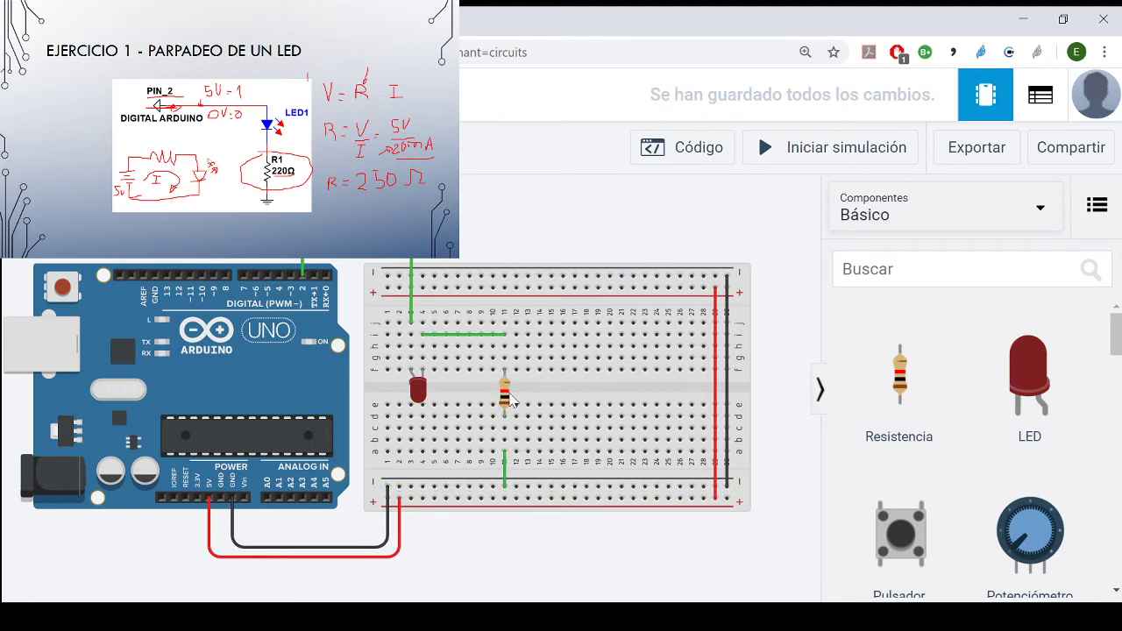
- Set the resistor's resistance to 220 Ω
left_click(507, 396)
left_click(590, 295)
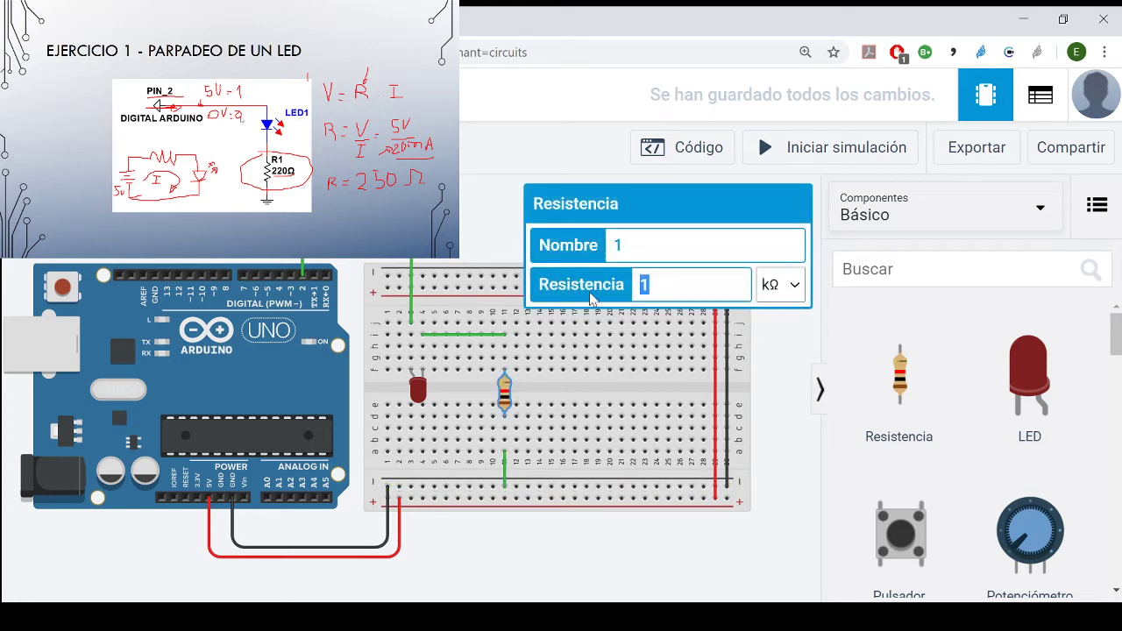
type("220")
left_click(785, 434)
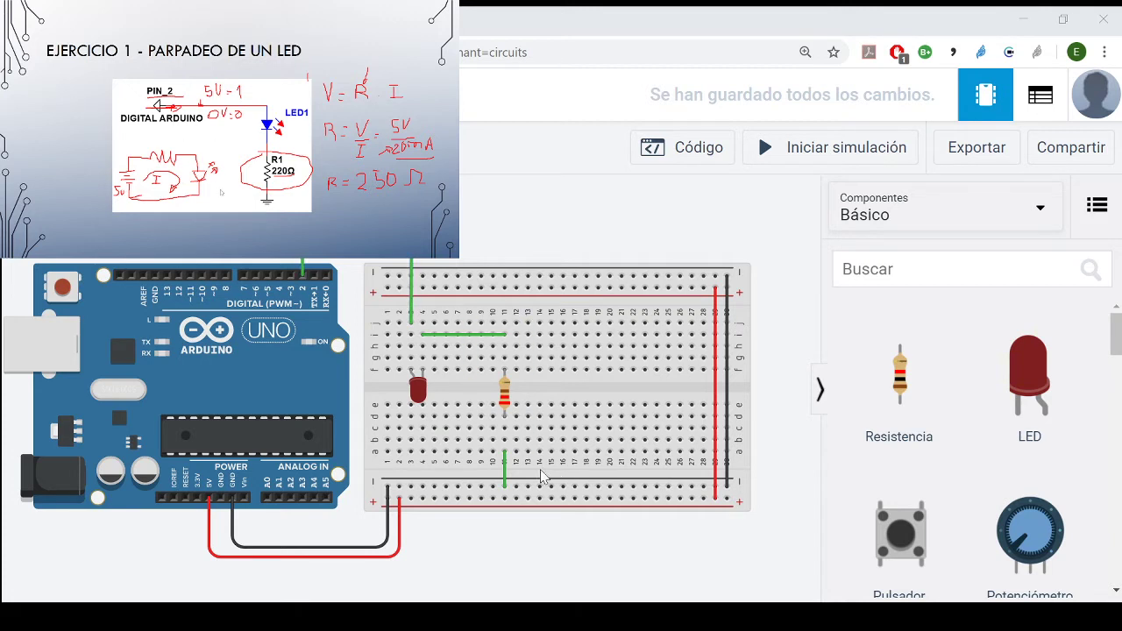
- Open the Arduino's code, convert the block editor to text mode and delete all the default code
left_click(136, 386)
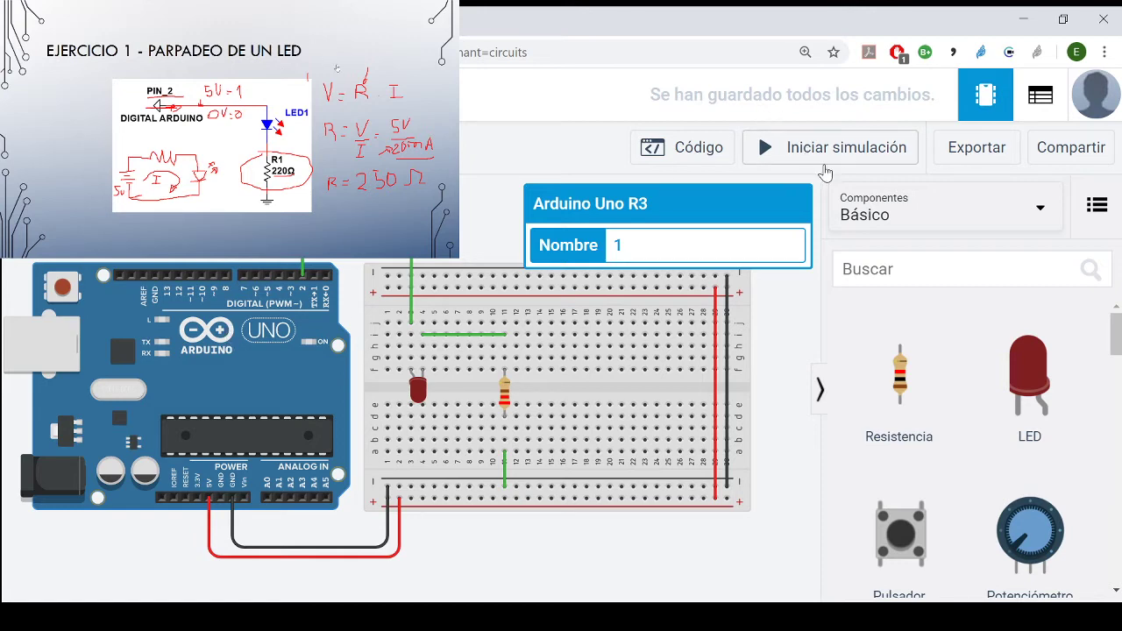
left_click(694, 152)
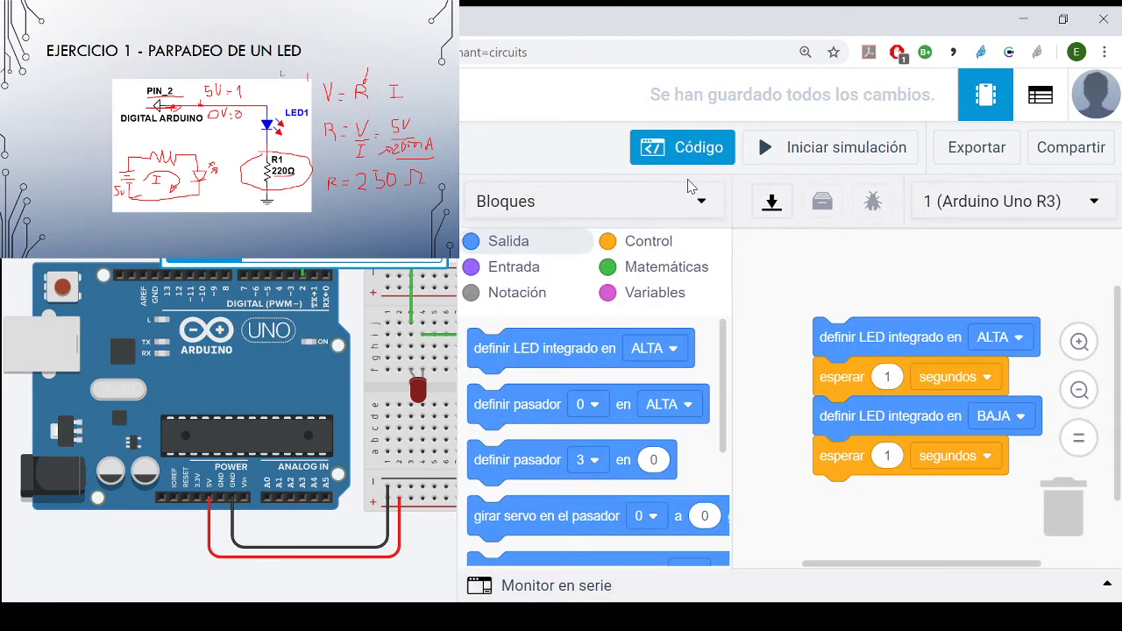
left_click(601, 203)
left_click(576, 301)
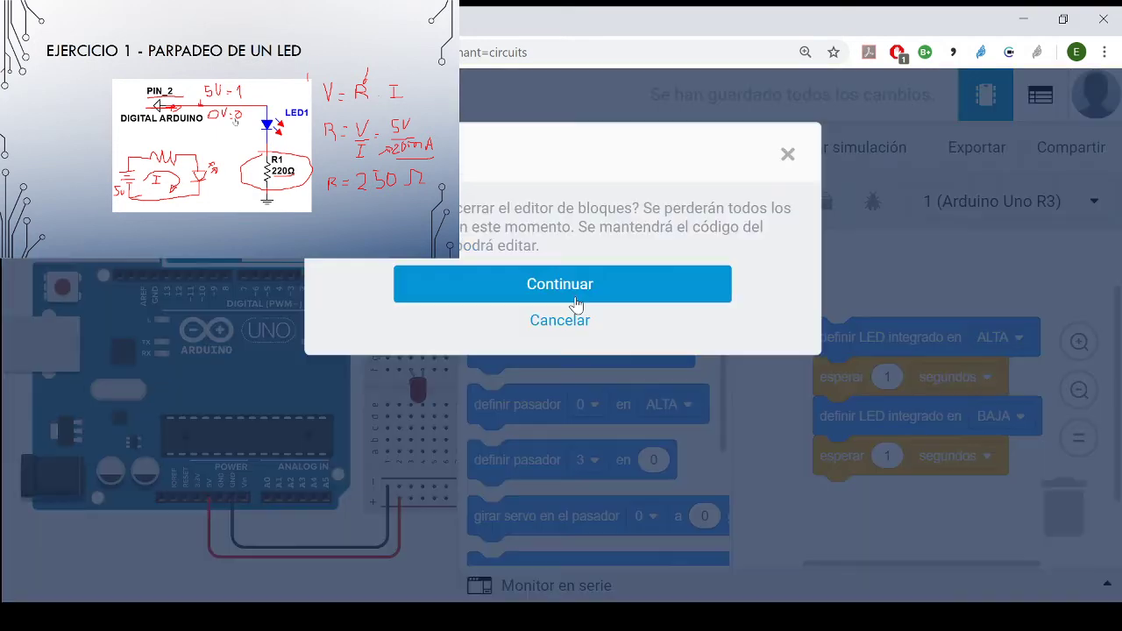
left_click(616, 295)
left_click_drag(605, 448, 186, 97)
key("BackSpace")
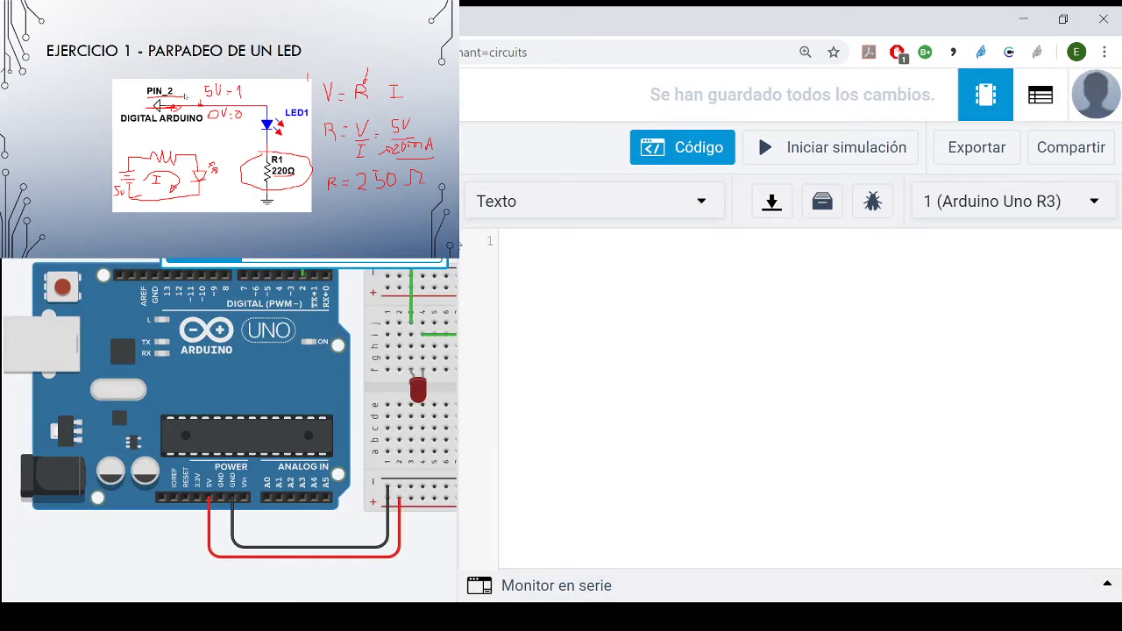
- Paste the copied LED blink program into the code editor and remove its stray first line, "Profesor 1"
key("ctrl+v")
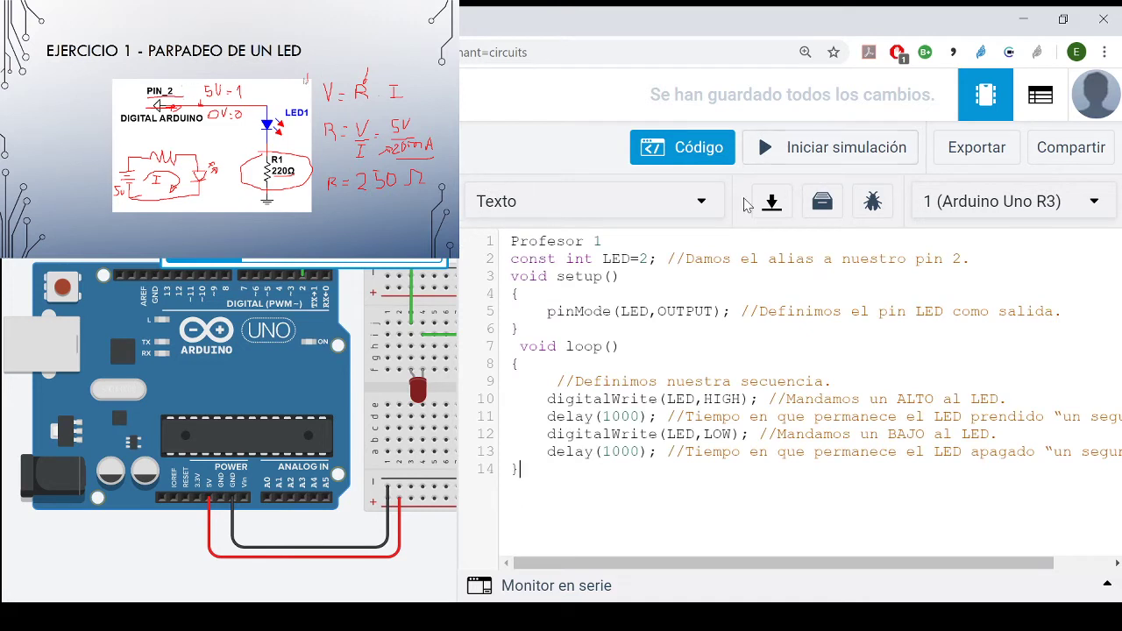
left_click(491, 230)
key("BackSpace")
key("BackSpace")
key("BackSpace")
key("BackSpace")
key("BackSpace")
key("BackSpace")
key("BackSpace")
key("BackSpace")
key("BackSpace")
key("BackSpace")
key("Delete")
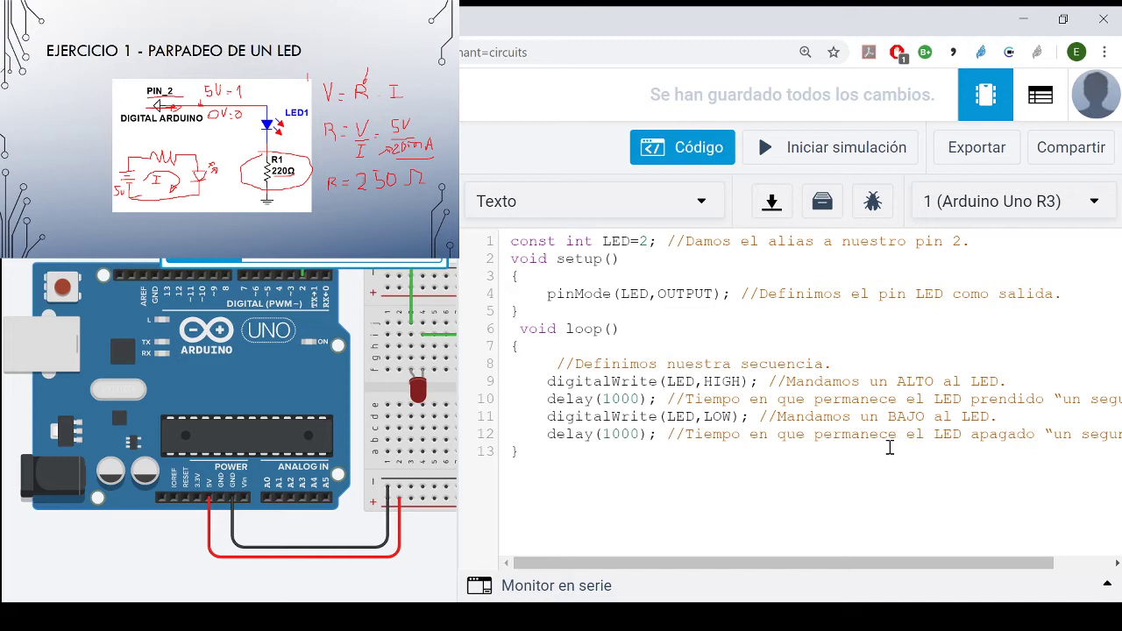
- Examine the blink program line by line: the LED pin alias, pinMode in setup, and the digitalWrite and delay calls in loop
left_click_drag(651, 244, 644, 246)
left_click_drag(522, 294, 985, 306)
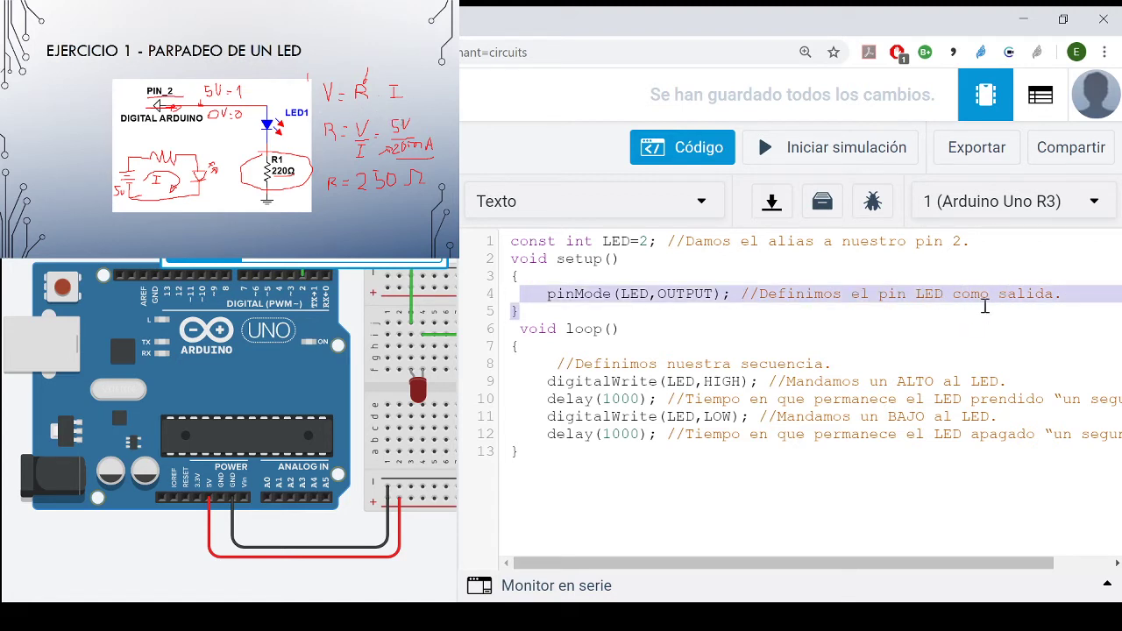
left_click(985, 306)
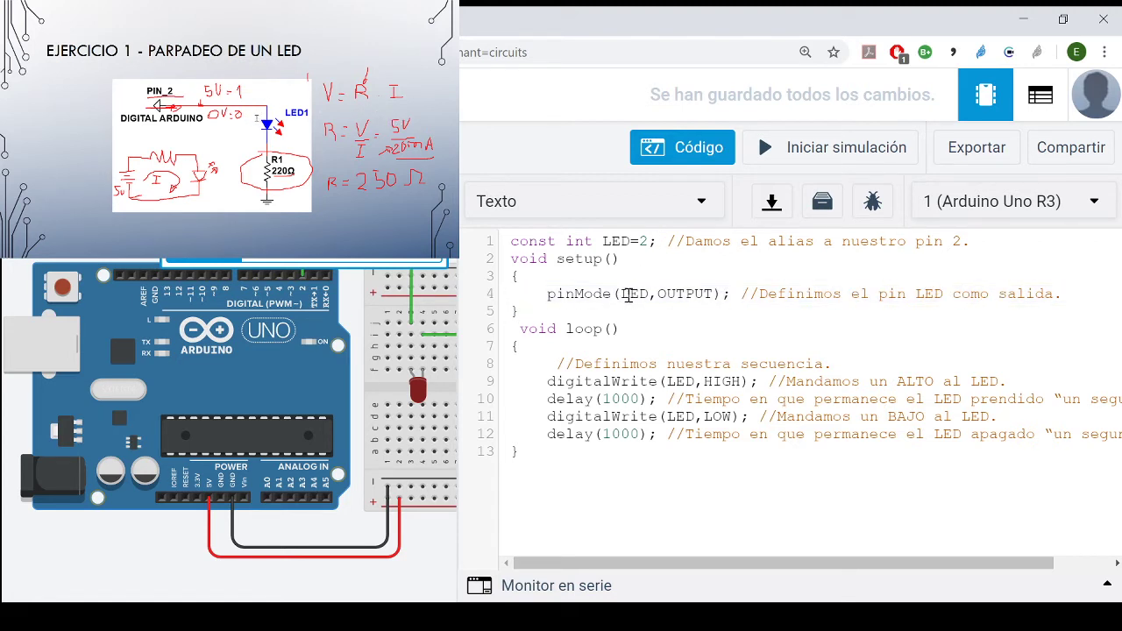
left_click_drag(622, 295, 651, 294)
left_click(641, 245)
left_click(749, 293)
left_click(626, 346)
left_click(554, 386)
left_click_drag(603, 399, 644, 399)
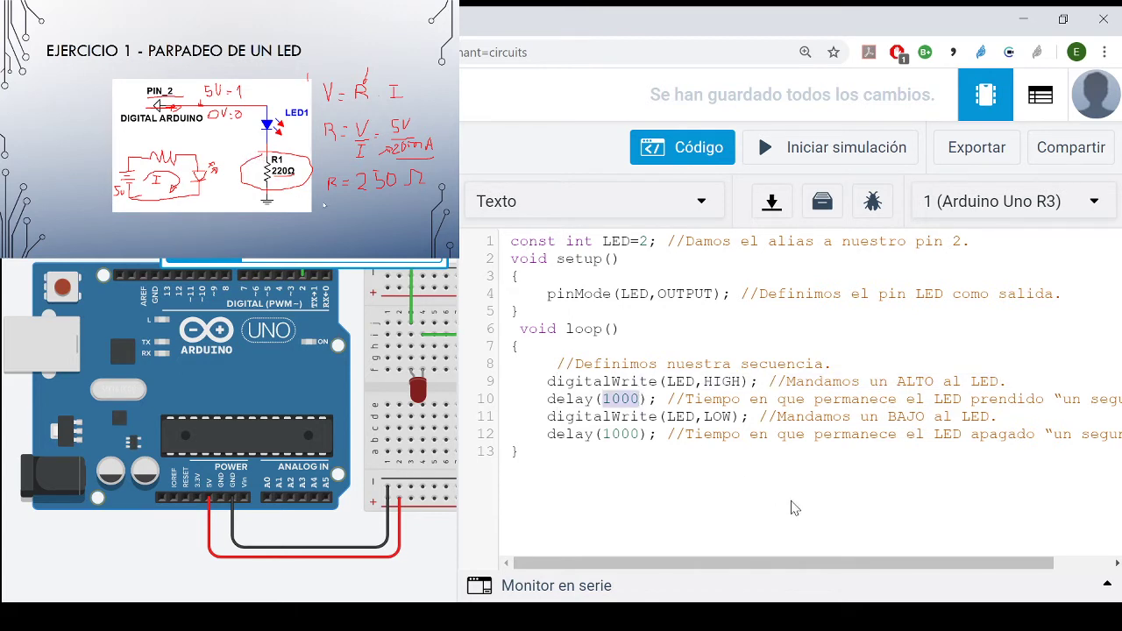
left_click(740, 418)
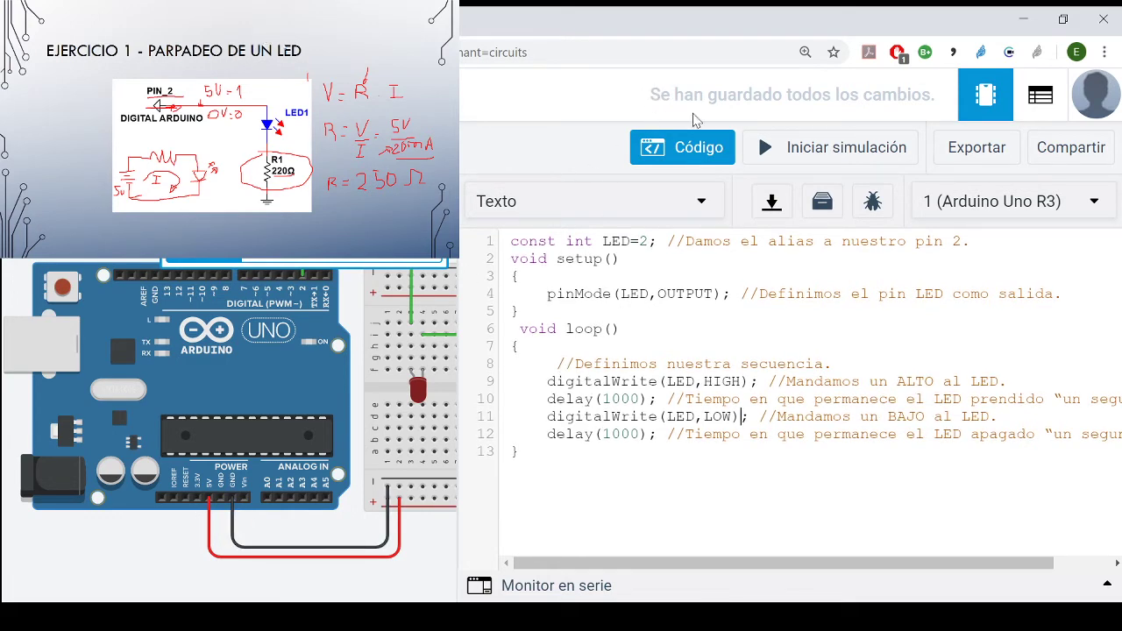
- Run the simulation, hide the code editor to watch the whole circuit, and stop the simulation
left_click(780, 146)
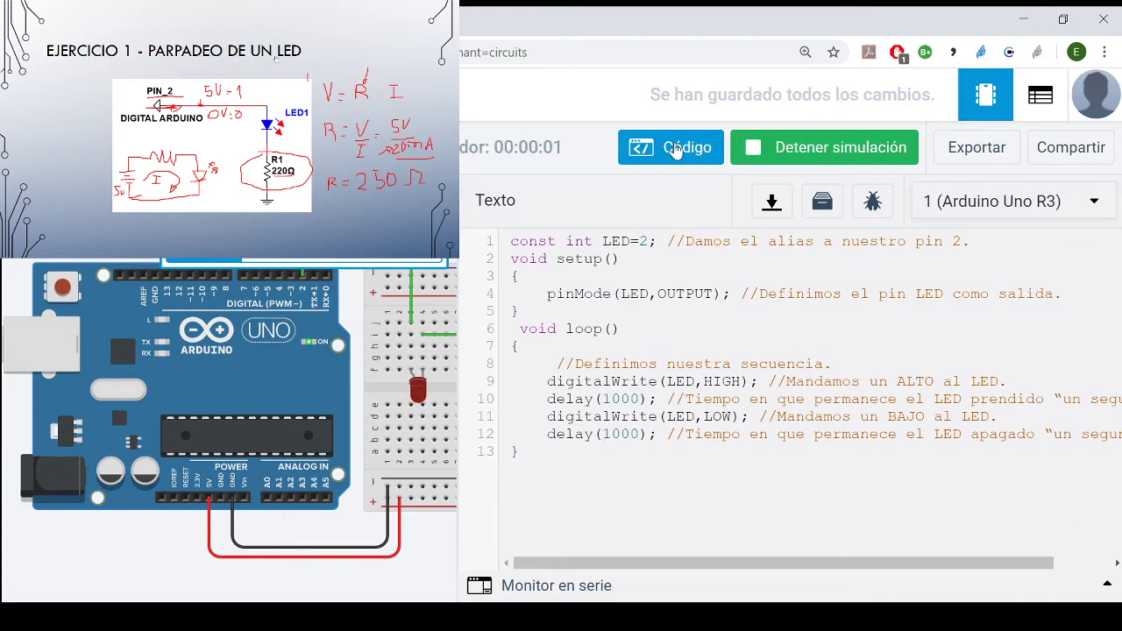
left_click(675, 149)
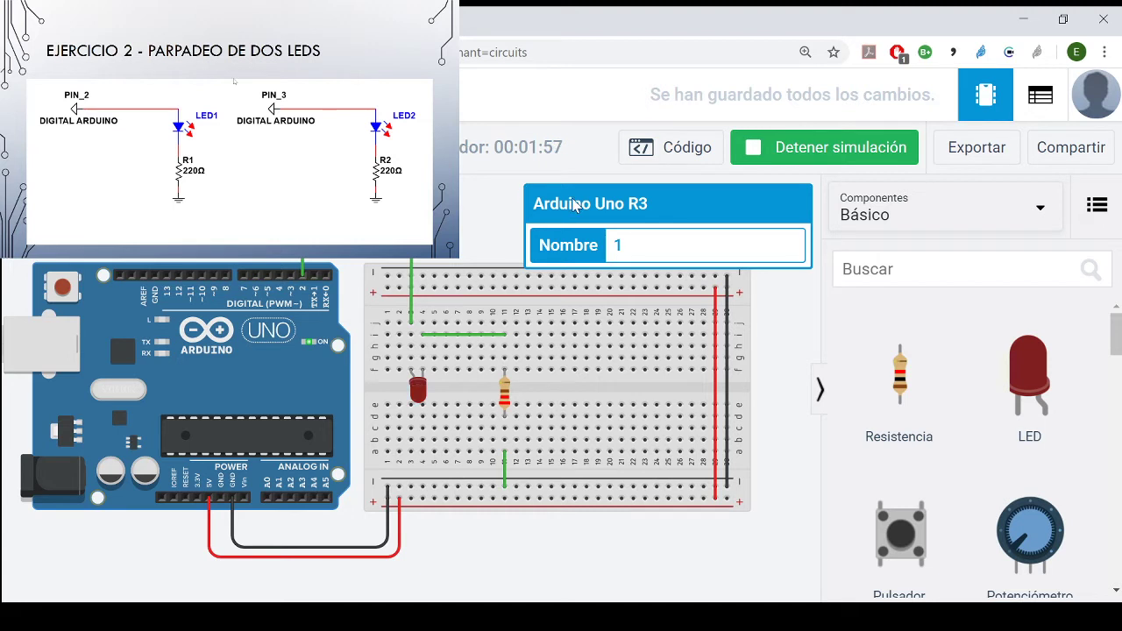
left_click(861, 149)
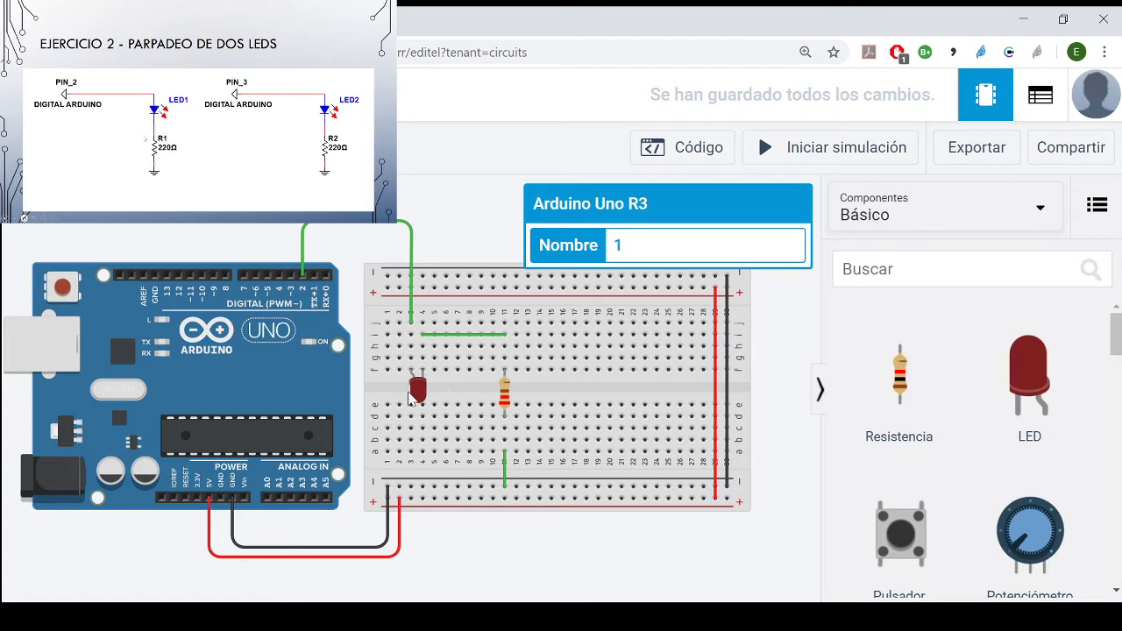
- Delete the horizontal green wire linking columns 4 and 11 along row i of the breadboard
left_click(483, 339)
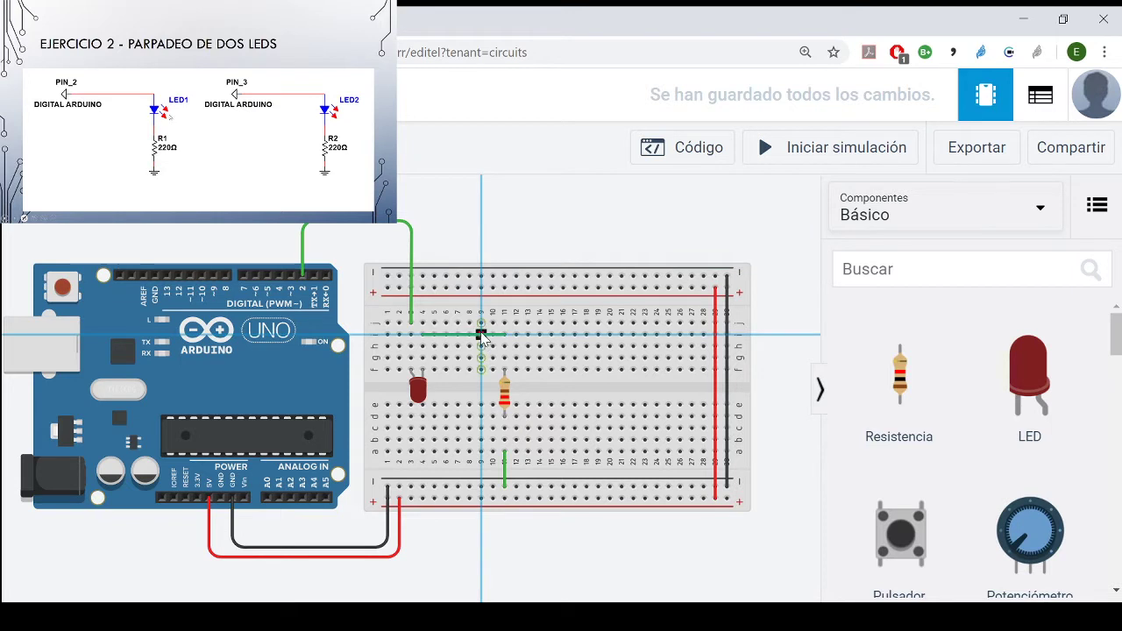
key("Escape")
left_click(480, 336)
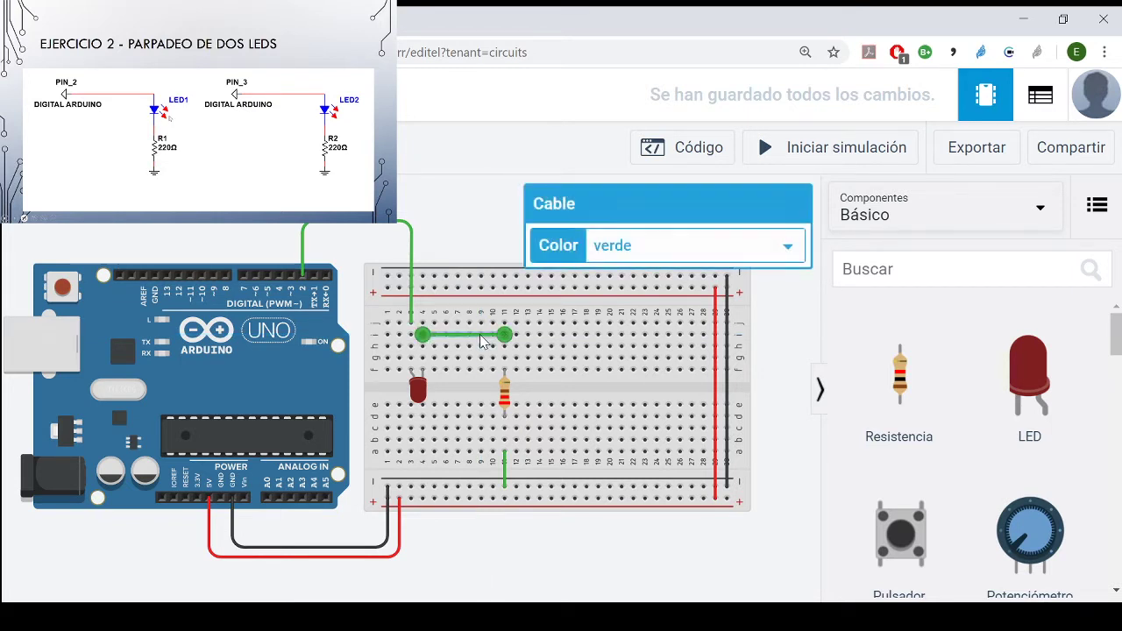
key("Delete")
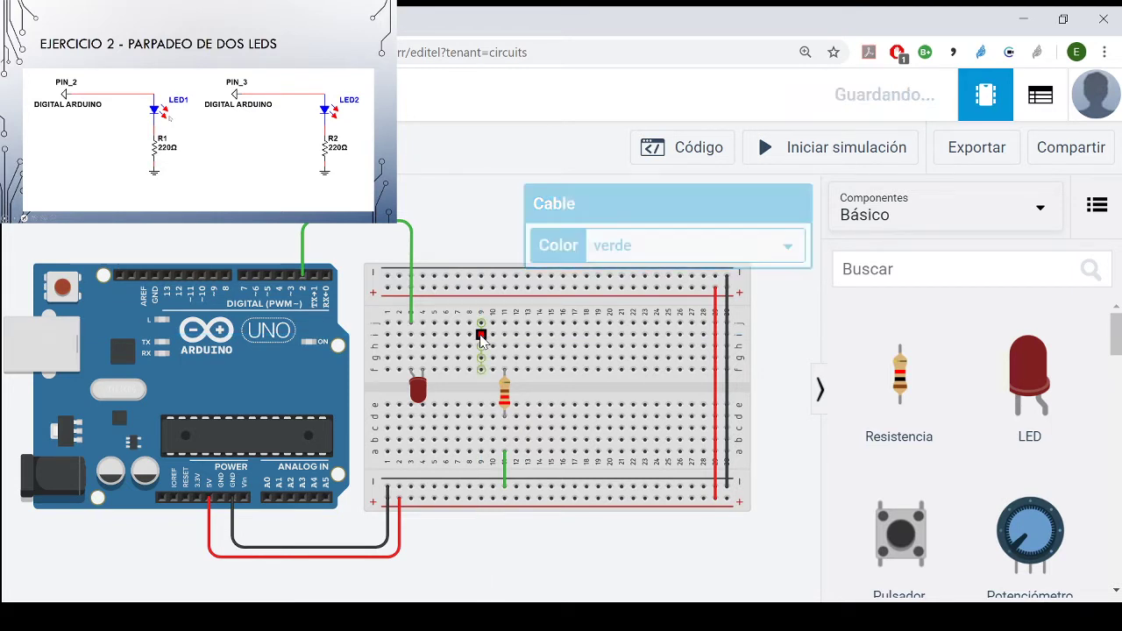
- Move the LED up so its legs sit in row i, columns 3 and 4, and move the resistor to column 4
left_click(419, 390)
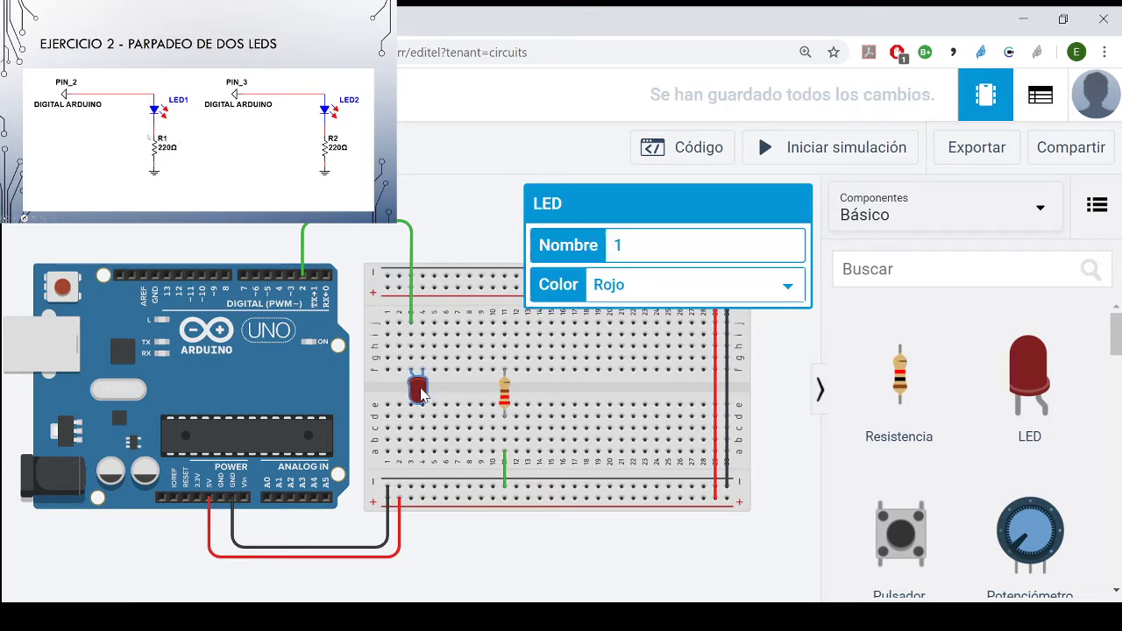
left_click_drag(422, 397, 422, 362)
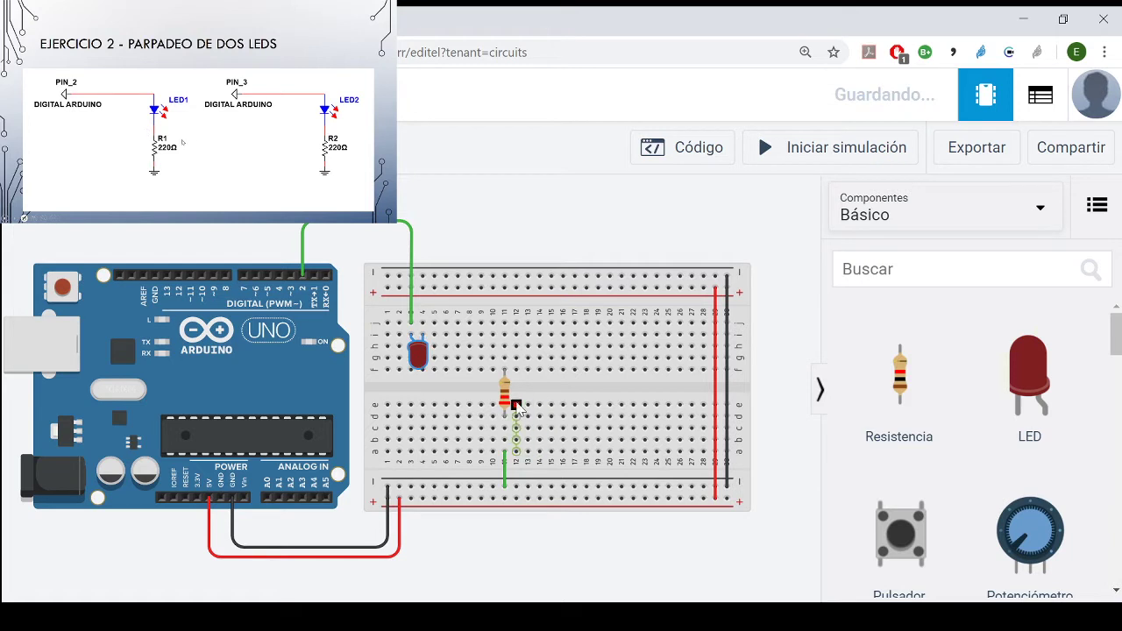
left_click(505, 401)
left_click_drag(505, 402, 424, 401)
- Move the resistor's ground wire to column 4, from row a to the negative rail, and colour it black
left_click(506, 469)
left_click_drag(506, 469, 423, 455)
left_click(423, 453)
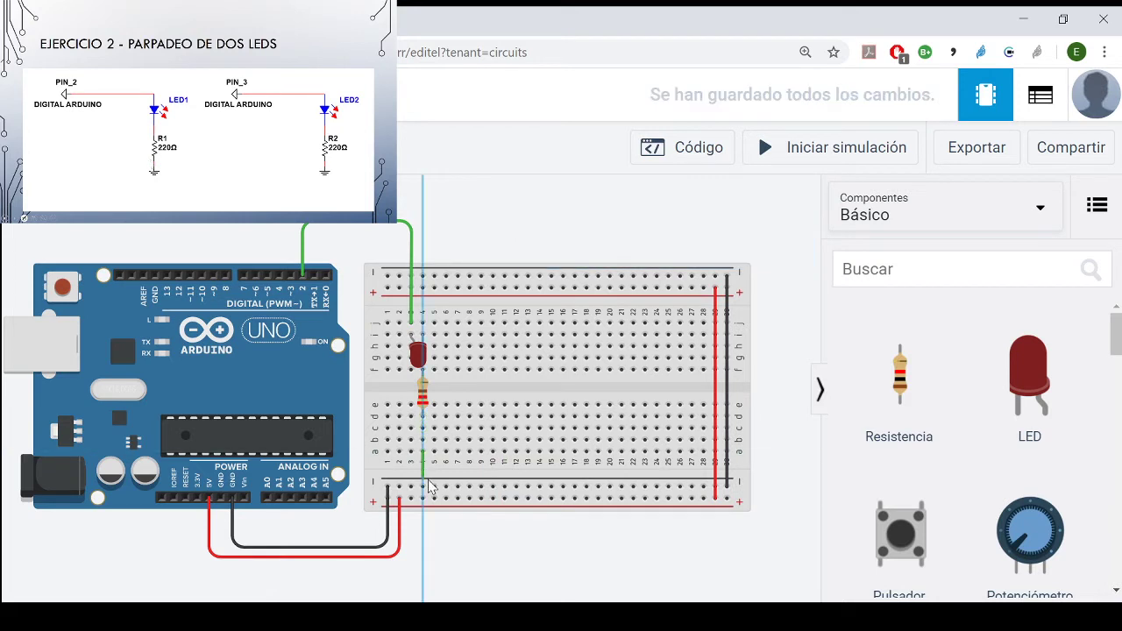
left_click(423, 487)
left_click(762, 249)
left_click(671, 339)
left_click(798, 373)
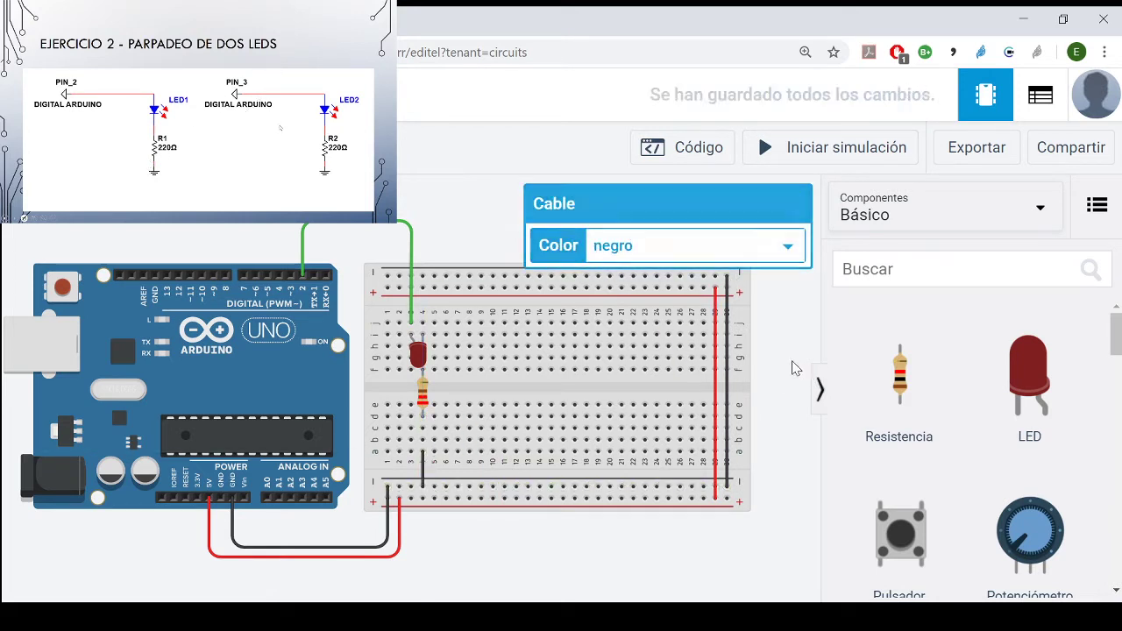
- Add a second LED with its legs in row i, columns 6 and 7, and a resistor below it in column 7
left_click_drag(1035, 363, 481, 350)
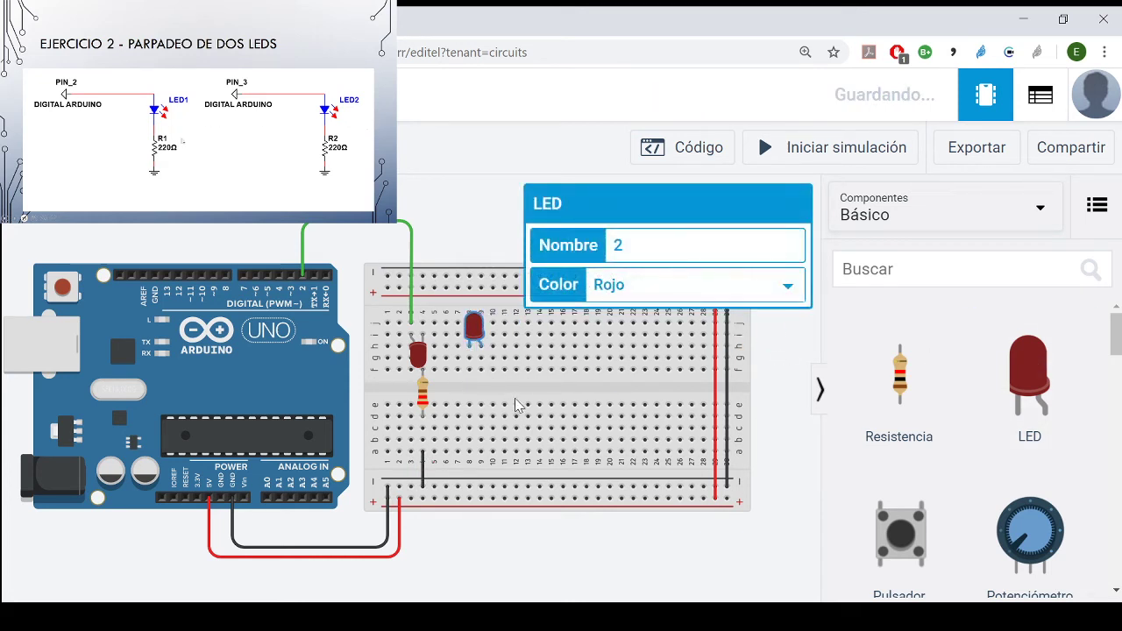
left_click_drag(484, 333, 454, 363)
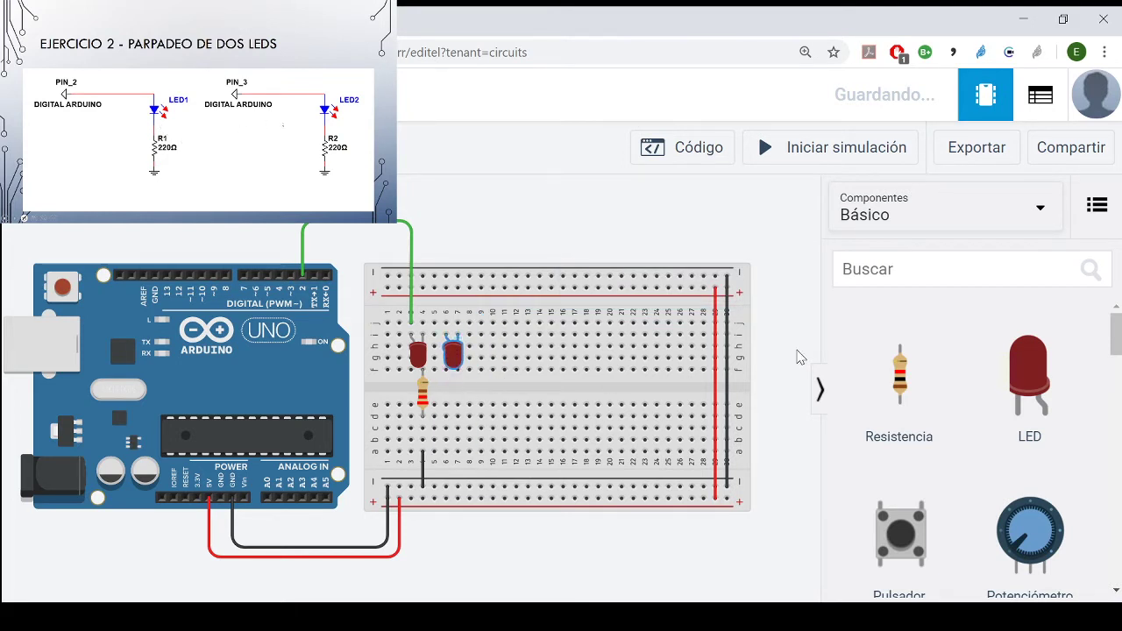
left_click_drag(900, 367, 461, 393)
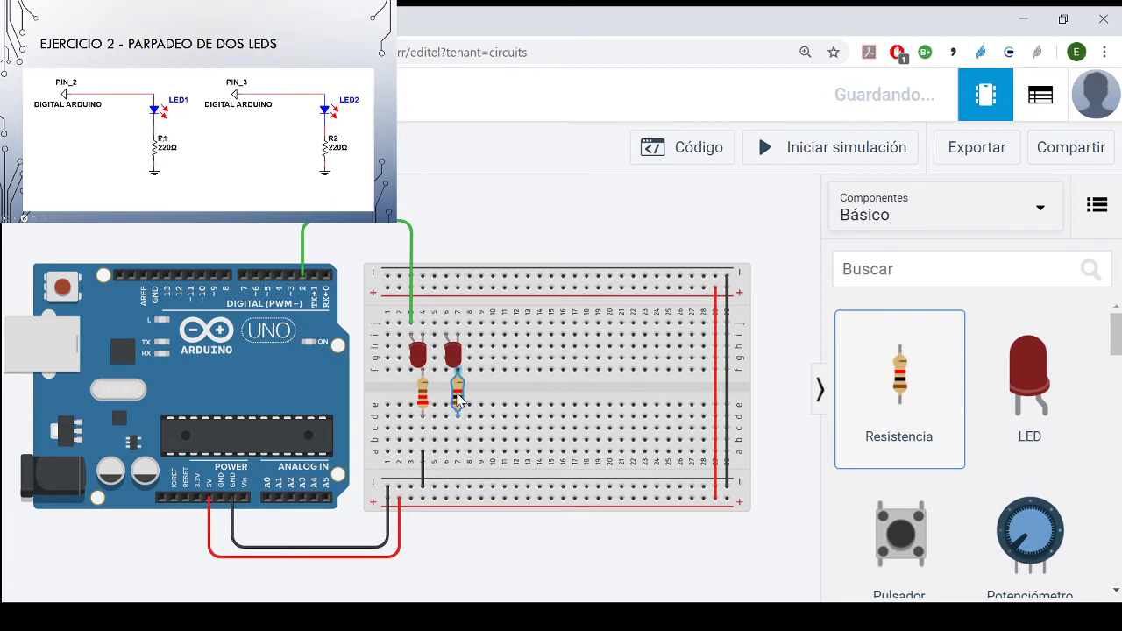
- Wire the second resistor's column 7 from row a to the lower negative rail
left_click(457, 452)
left_click(456, 488)
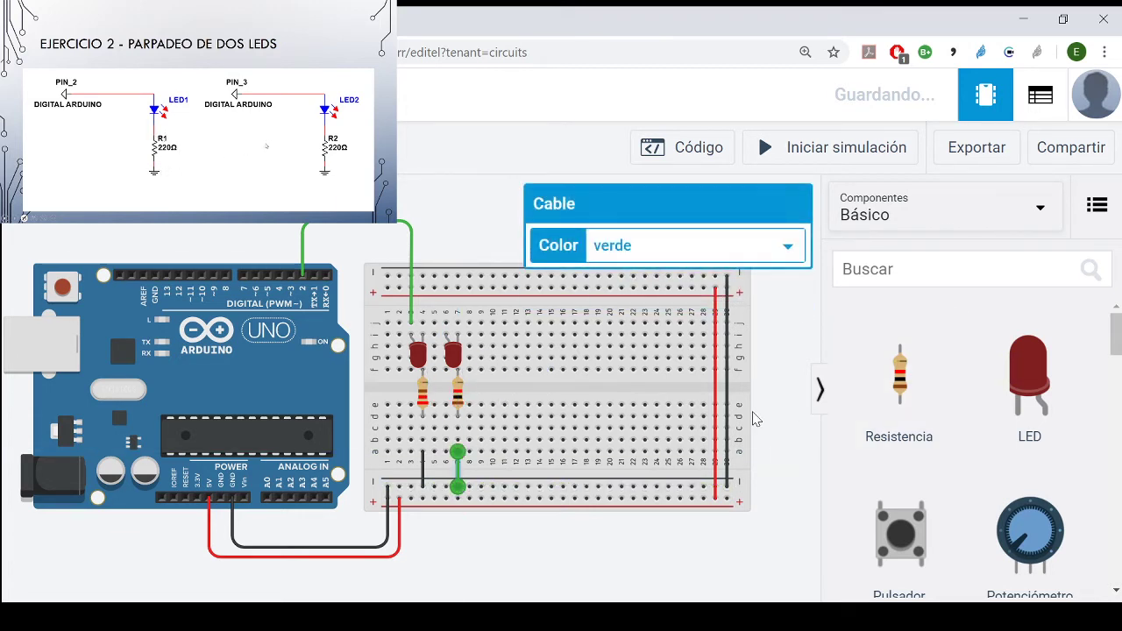
left_click(771, 420)
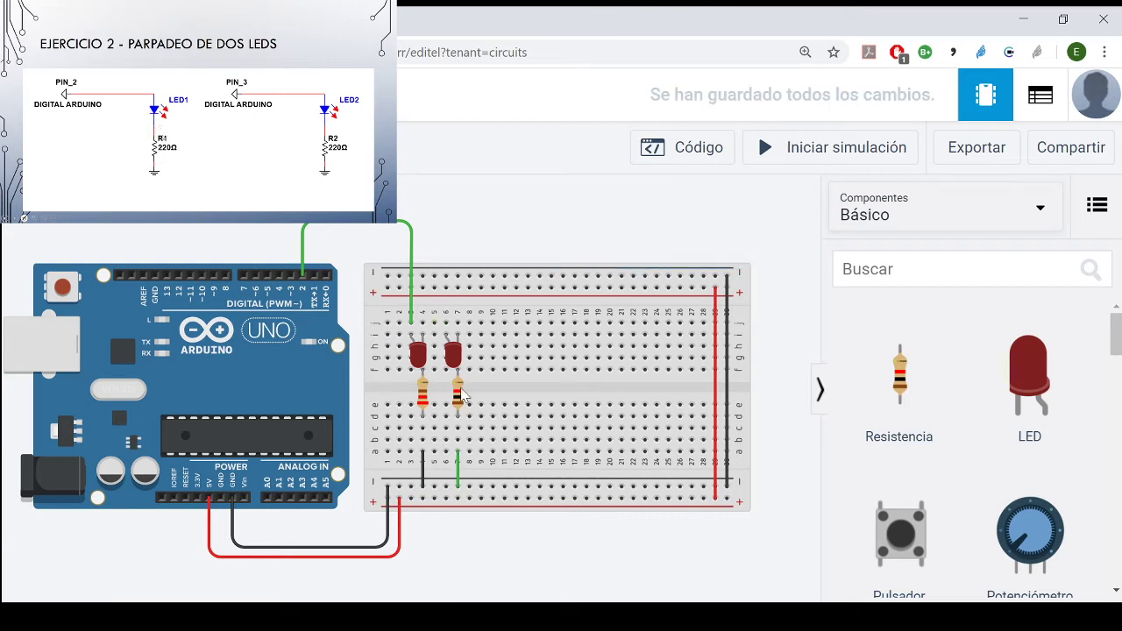
- Set the second resistor's resistance to 220 Ω
left_click(457, 397)
left_click_drag(696, 290, 621, 295)
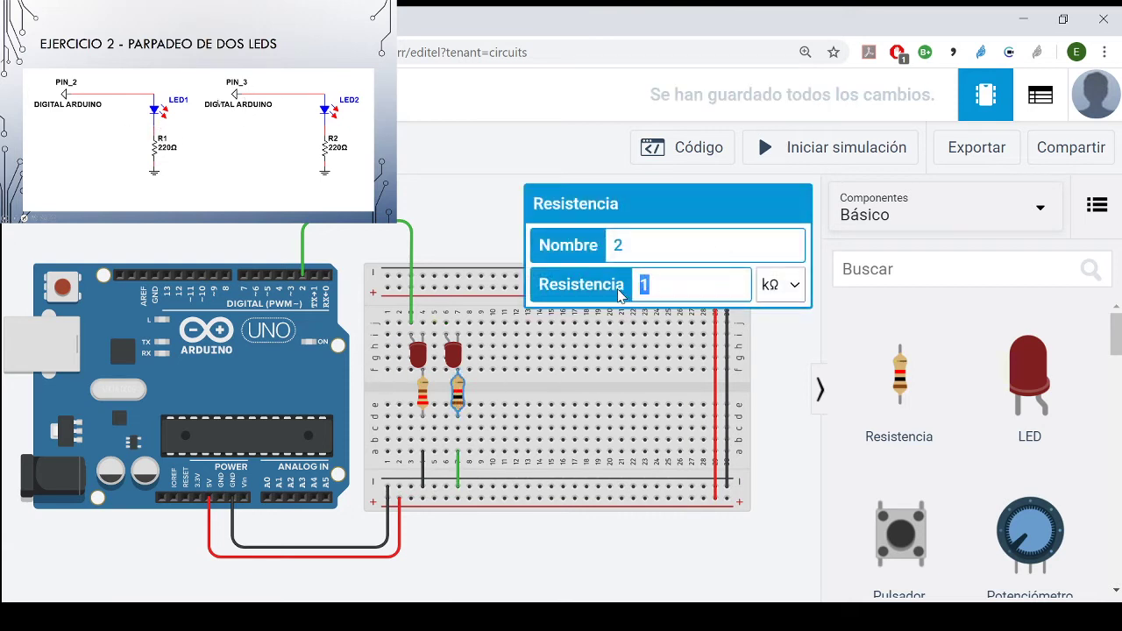
type("220")
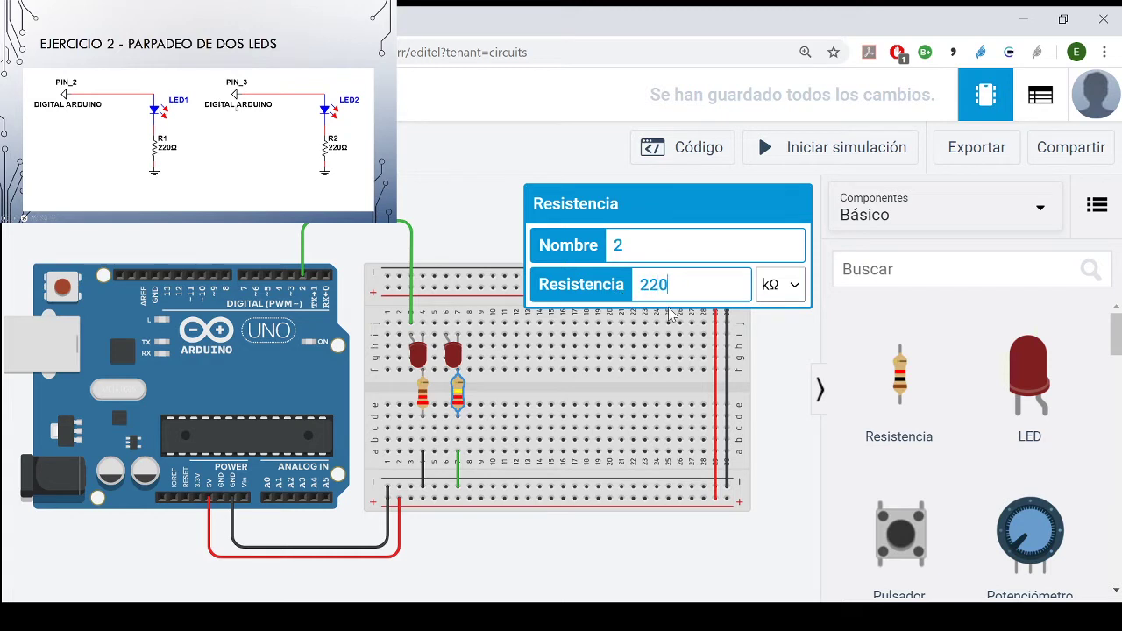
left_click(777, 441)
left_click(783, 415)
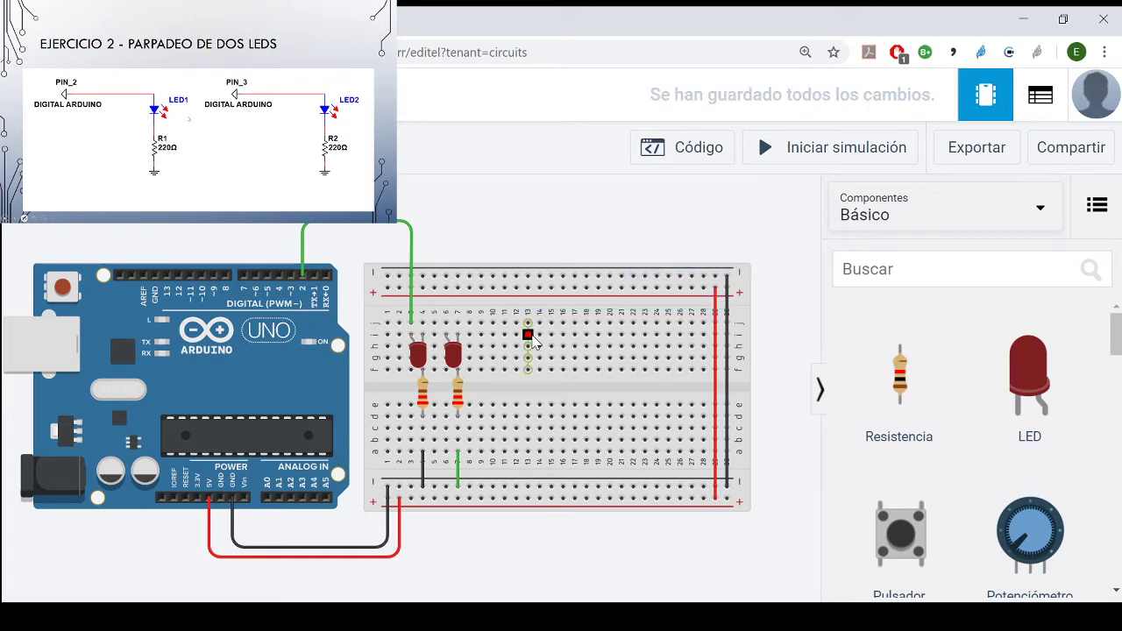
- Wire the second LED's anode column 6 from row j to Arduino pin 3, routing it above the board, and colour the wire orange
left_click(446, 322)
left_click(446, 207)
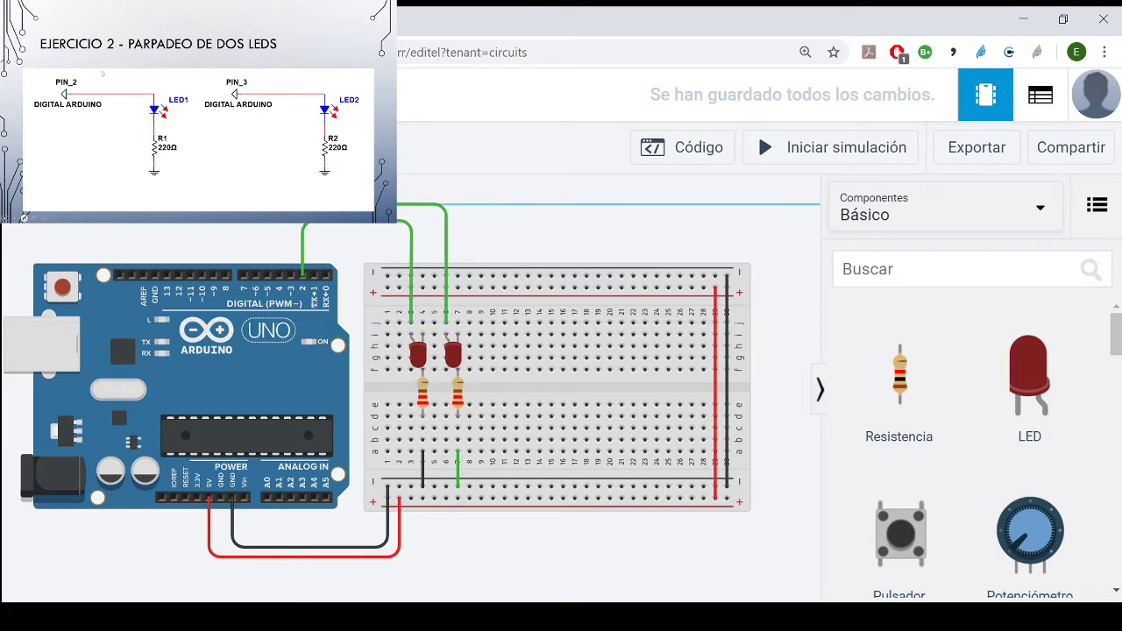
left_click(290, 275)
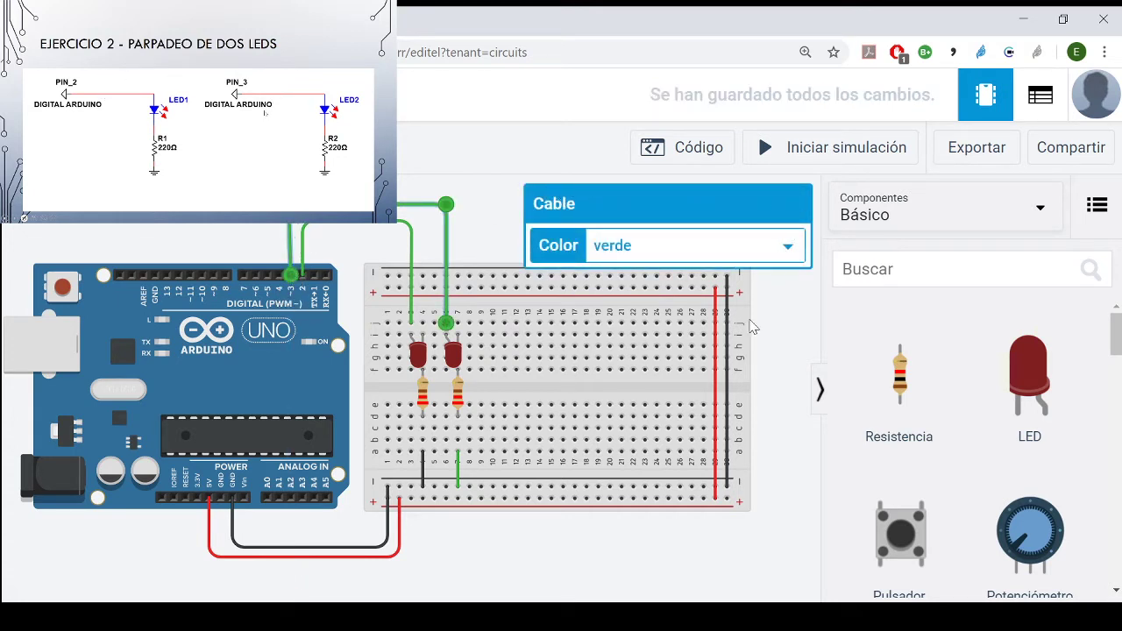
left_click(751, 321)
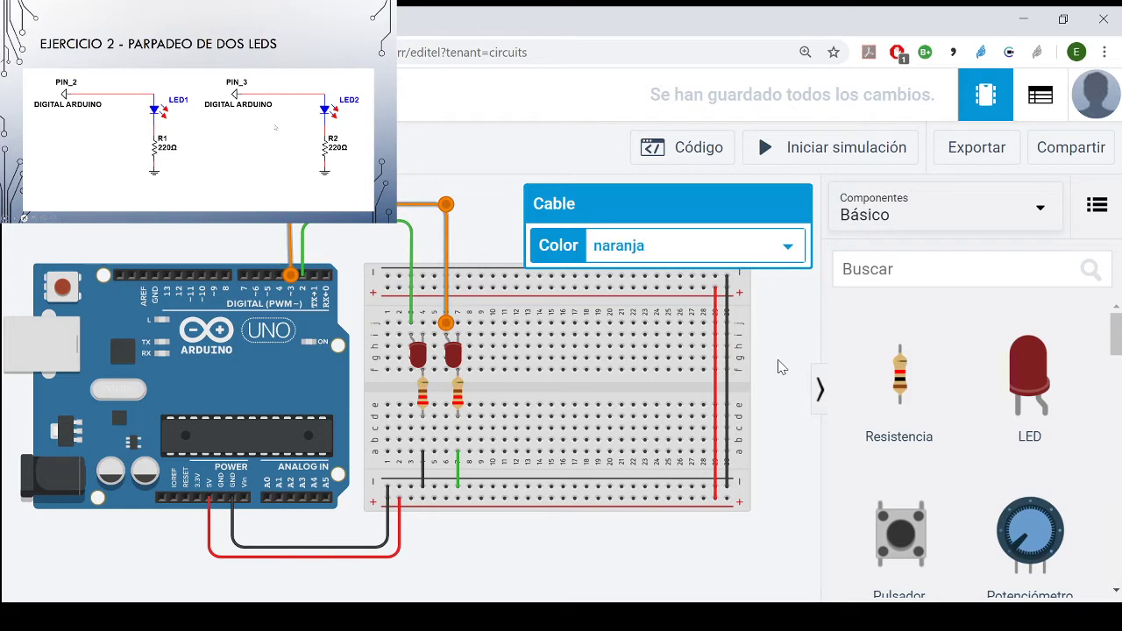
left_click(781, 367)
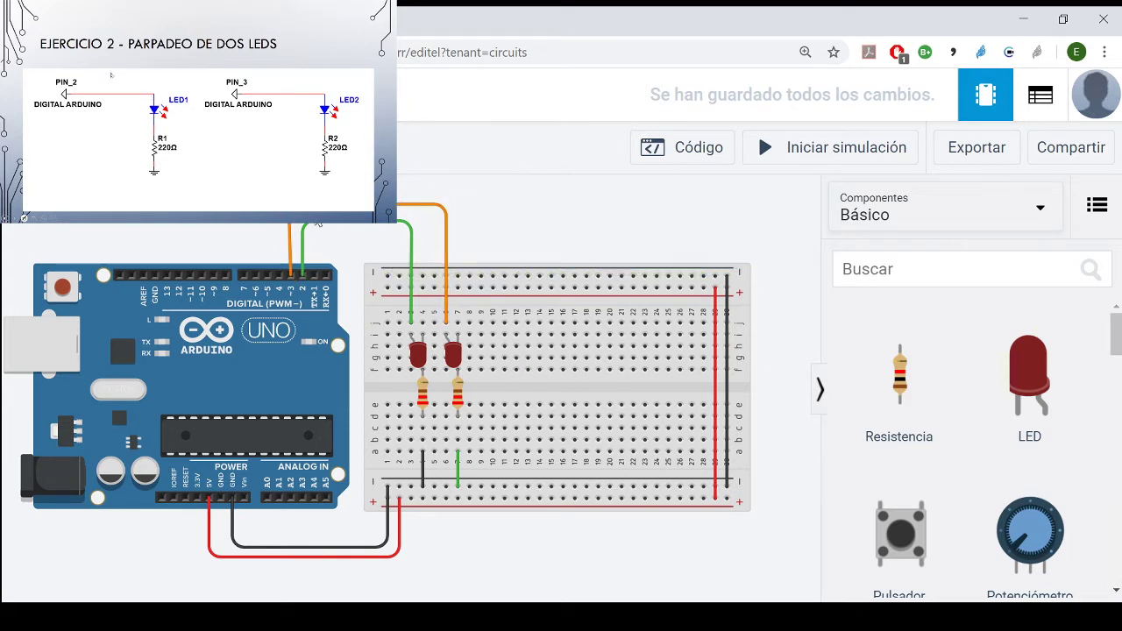
- Adjust the orange wire's corner above pin 3 so its vertical segment runs straight
left_click(318, 206)
left_click_drag(288, 206, 291, 204)
left_click(325, 179)
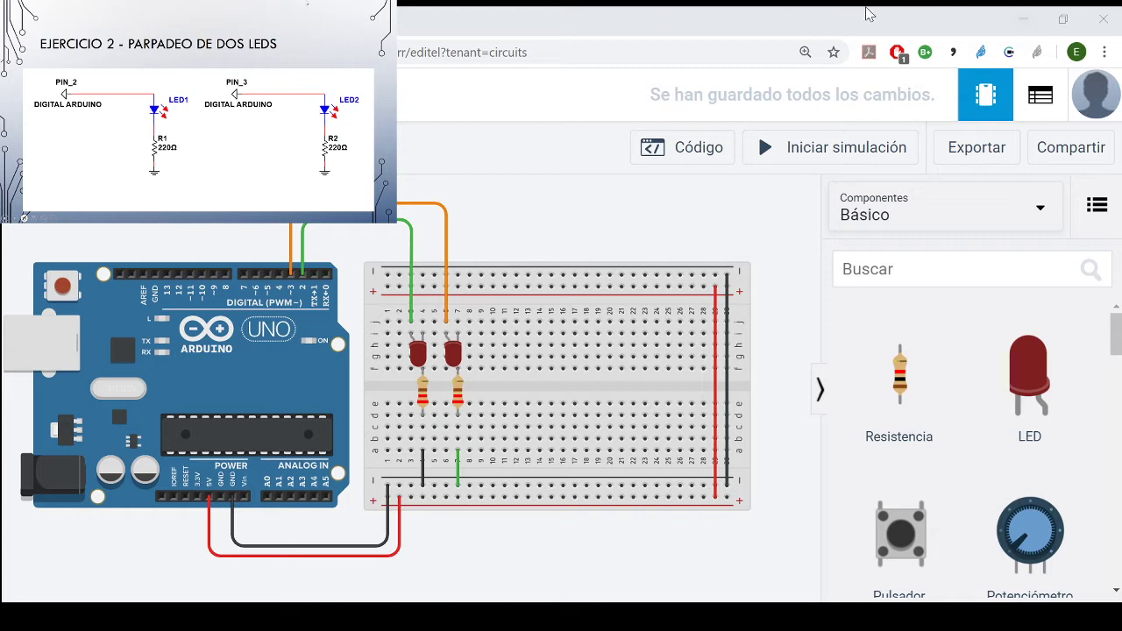
- Replace the Arduino's code with the copied two-LED program that defines LED_R as 2 and LED_G as 3
left_click(256, 361)
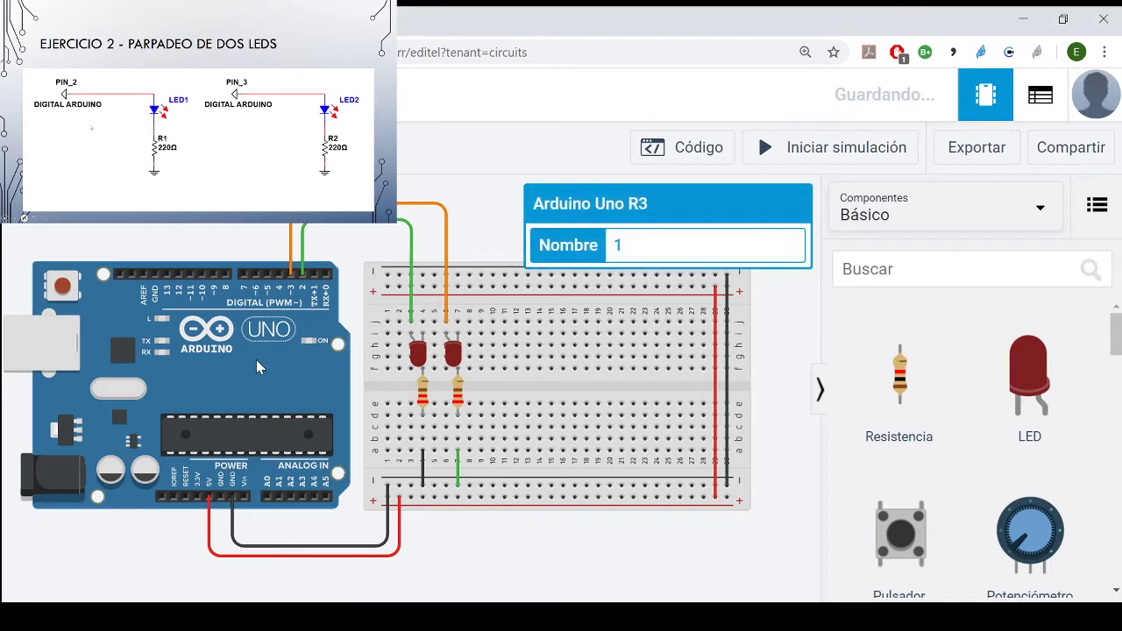
left_click(707, 156)
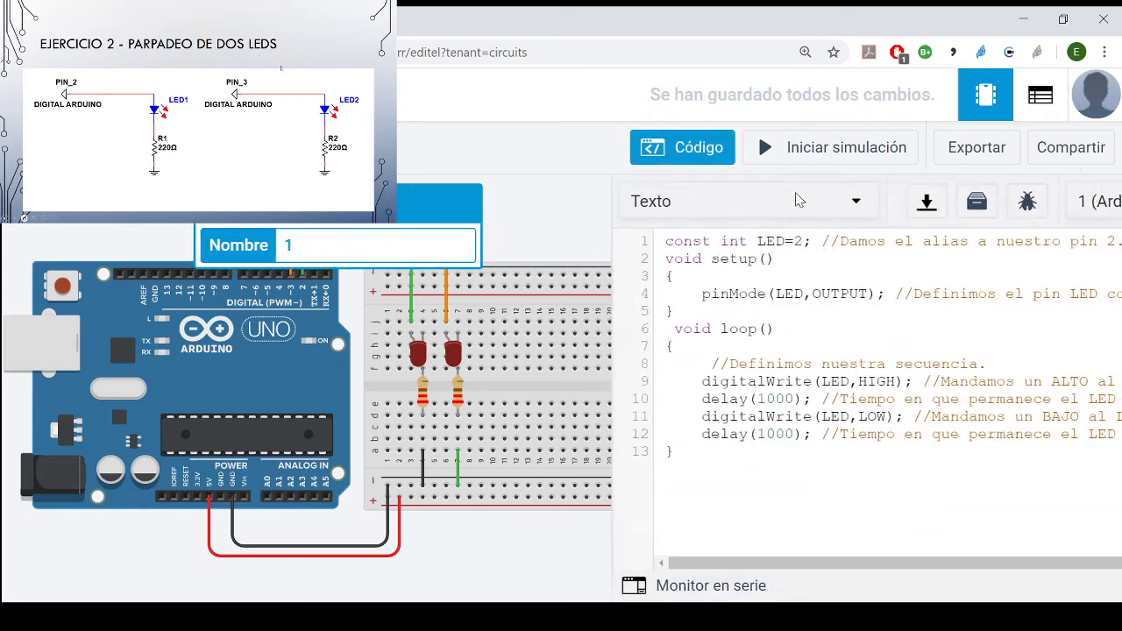
left_click_drag(517, 451, 469, 254)
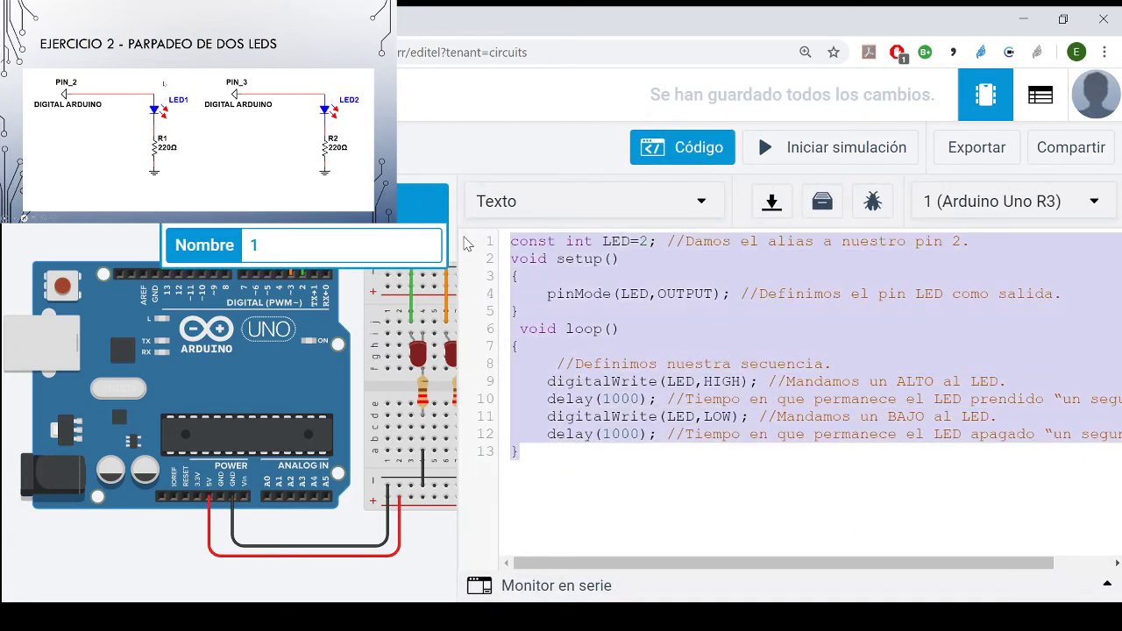
key("BackSpace")
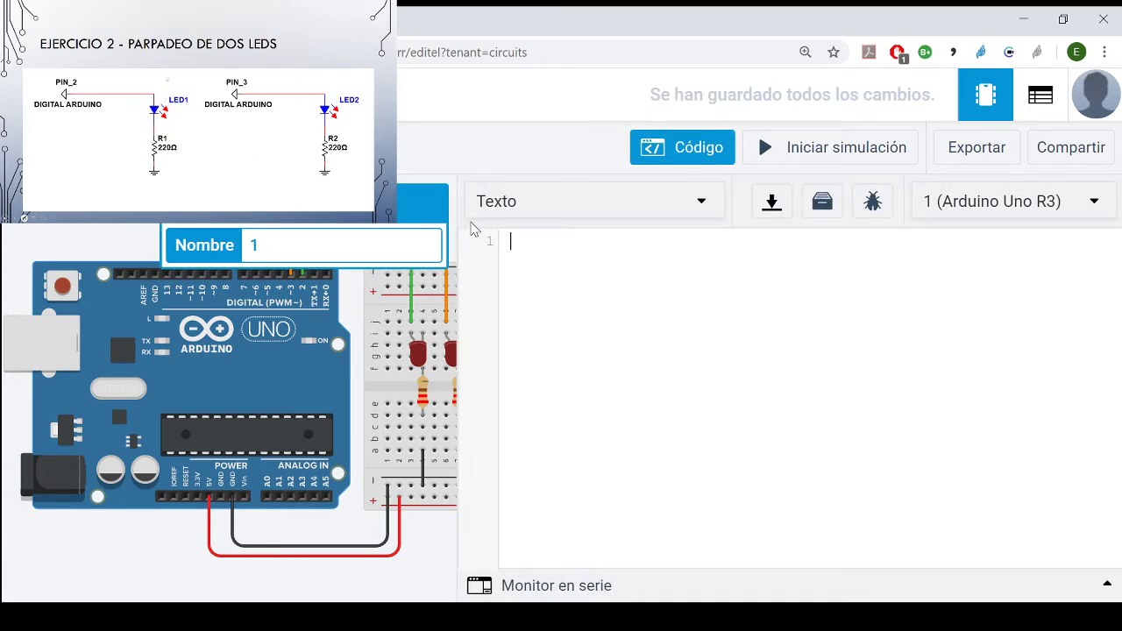
key("ctrl+v")
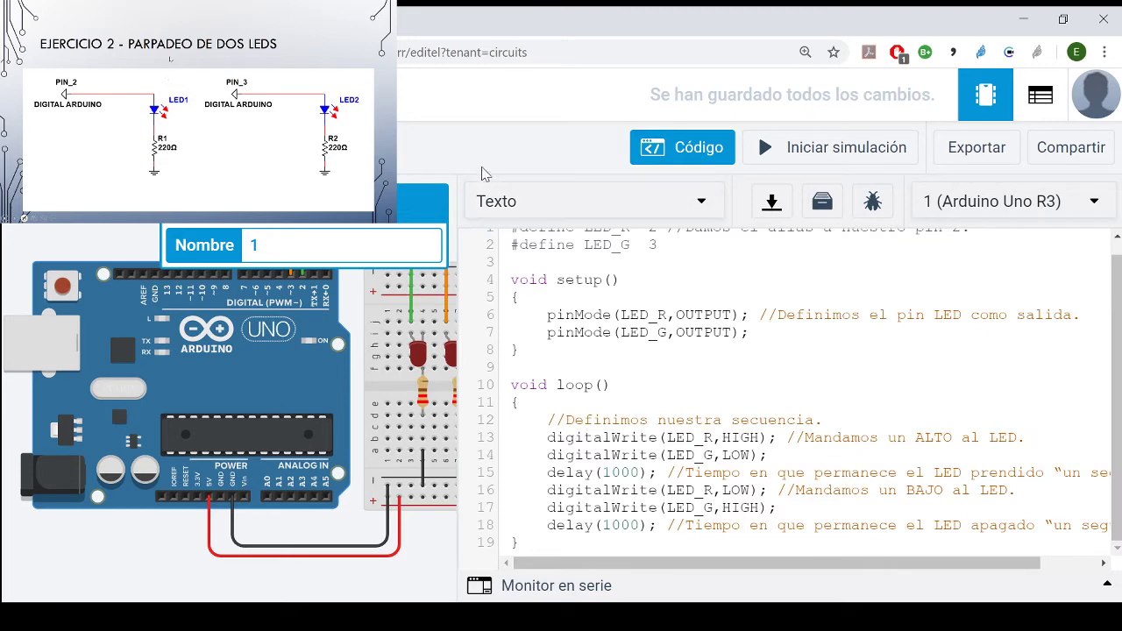
- Review the #define lines at the start of the two-LED program and start the simulation
scroll(715, 438, "up", 1)
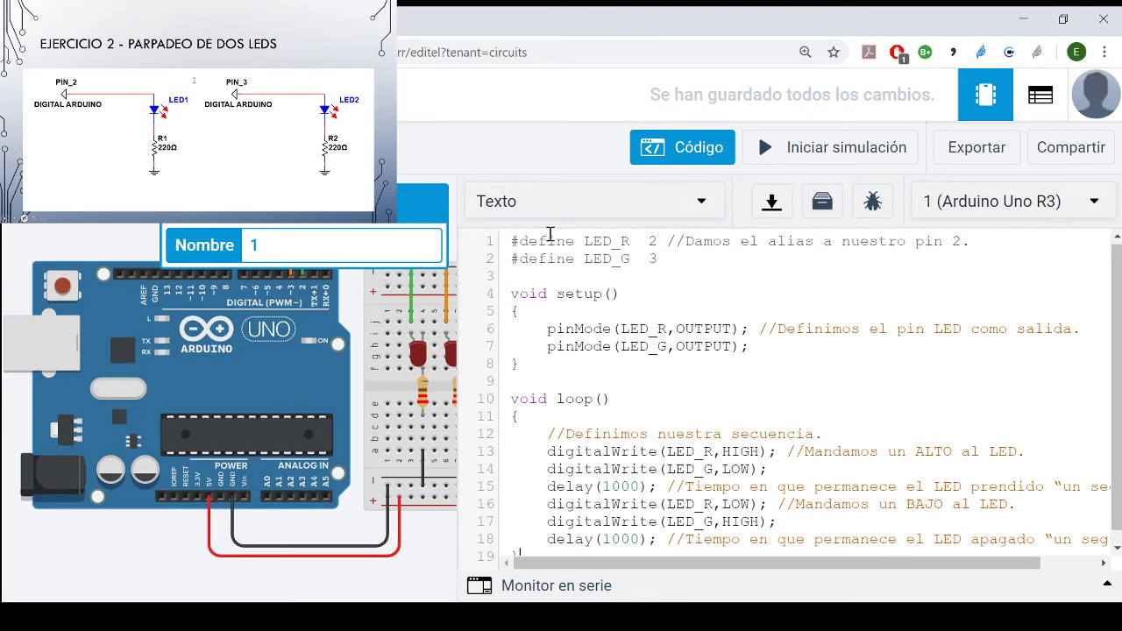
left_click_drag(576, 240, 507, 240)
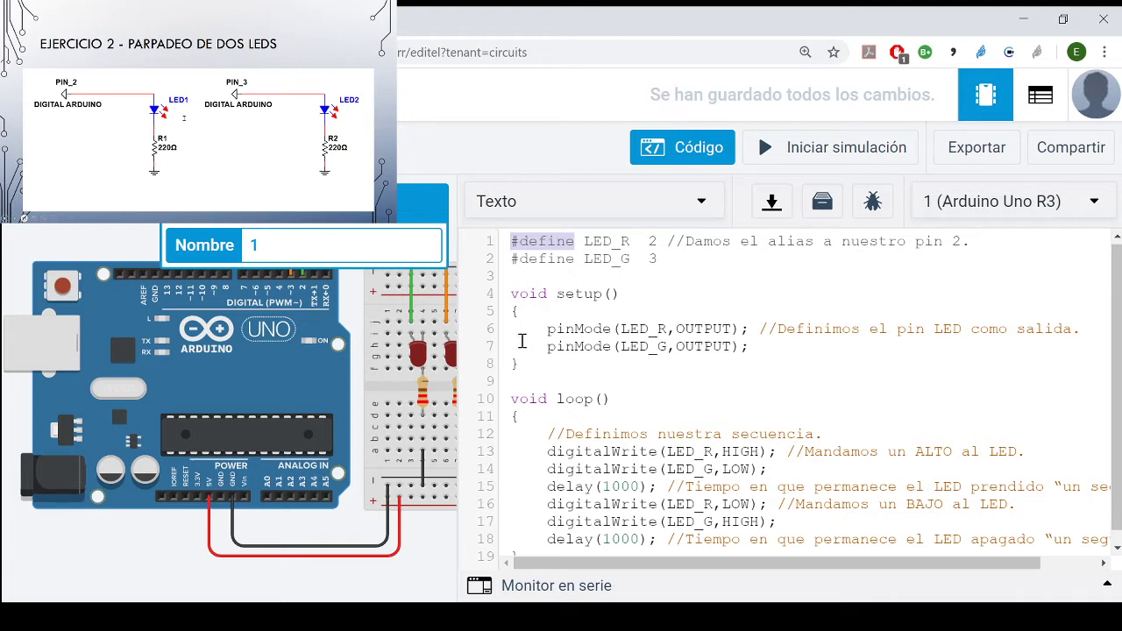
left_click(794, 148)
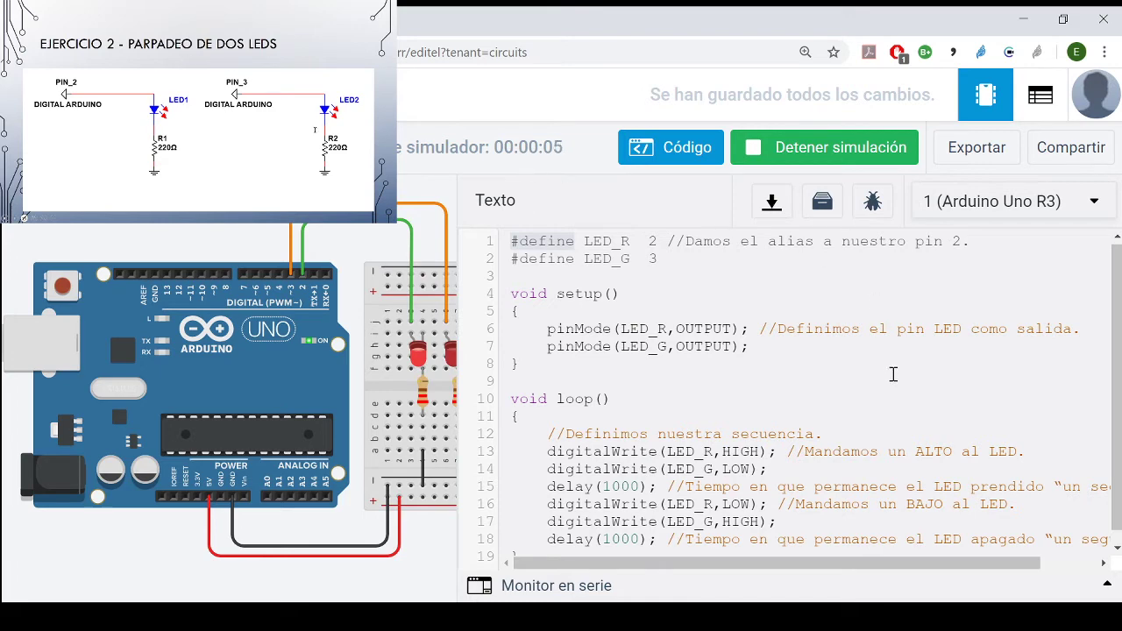
- Replace the Arduino's code with the copied program that declares const int LED1=2 and LED2=3, and restart the simulation
scroll(891, 368, "down", 1)
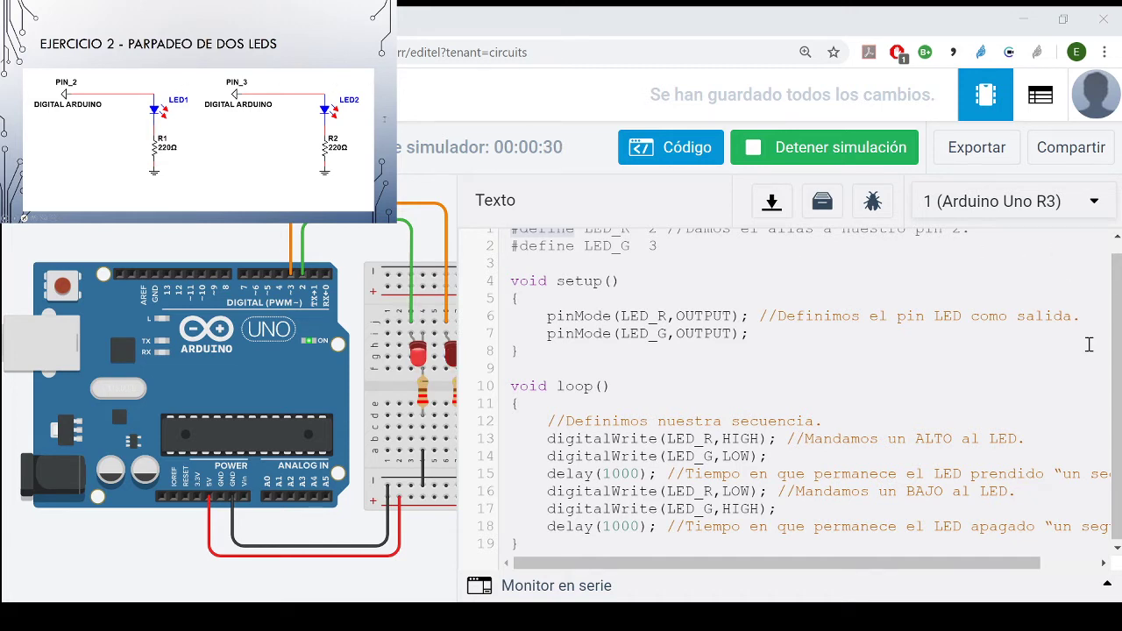
left_click(852, 147)
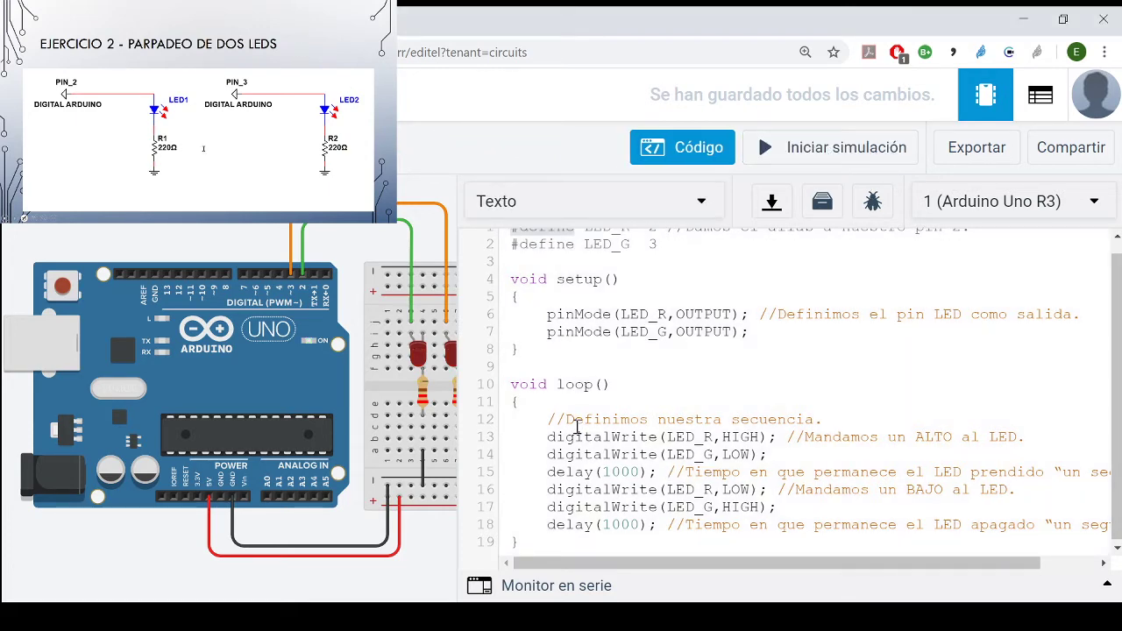
mouse_move(537, 548)
left_mouse_down()
mouse_move(517, 486)
mouse_move(488, 153)
left_mouse_up()
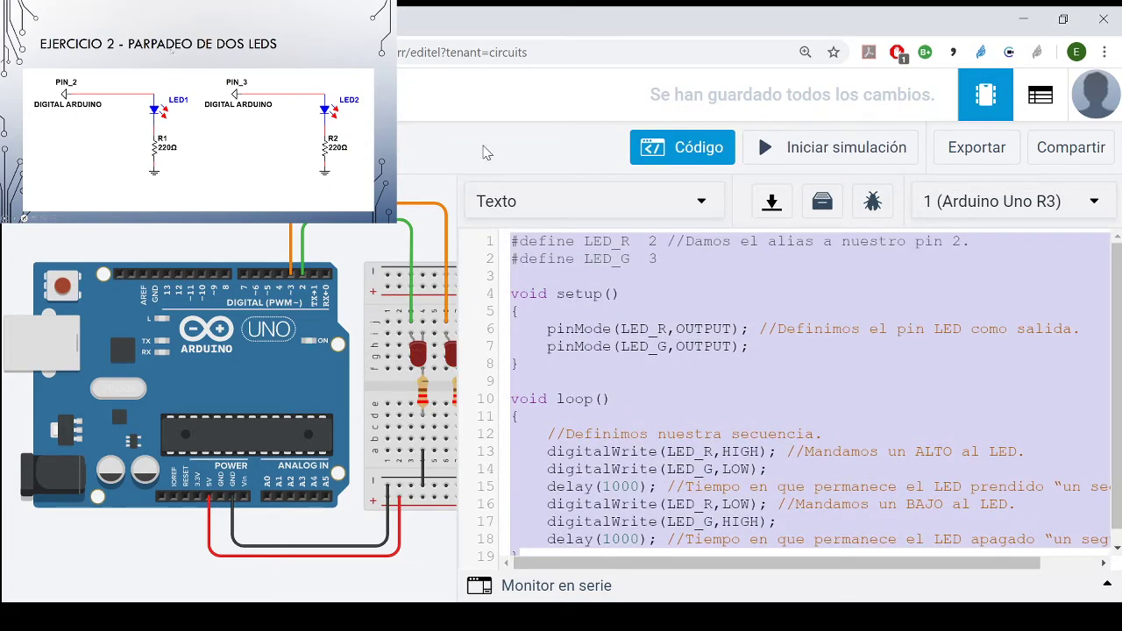
key("BackSpace")
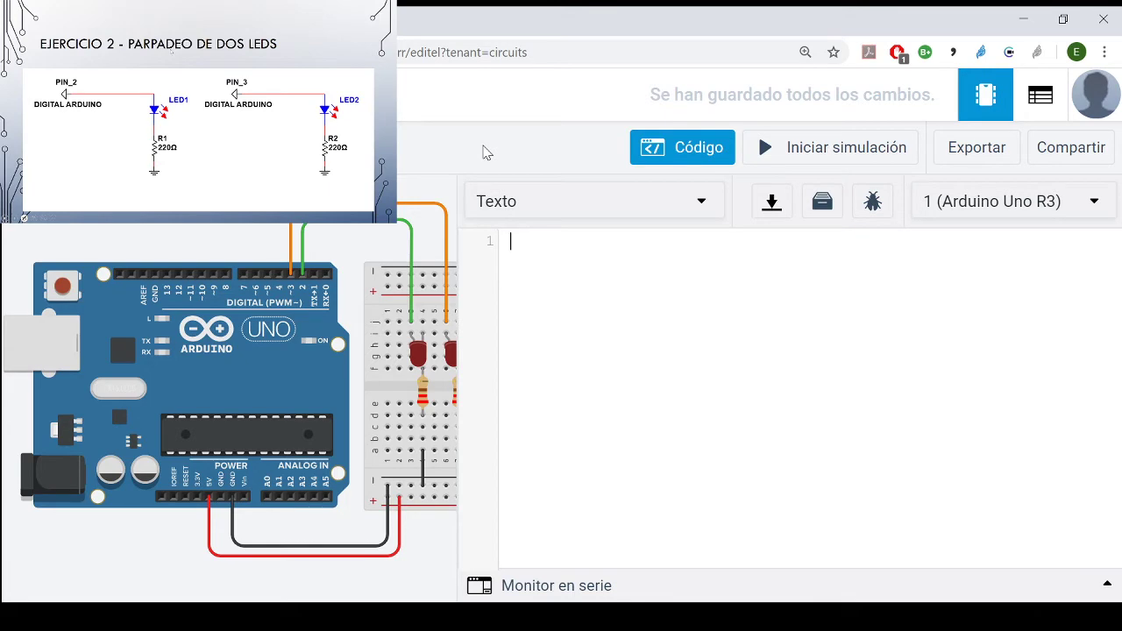
key("ctrl+v")
left_click(815, 154)
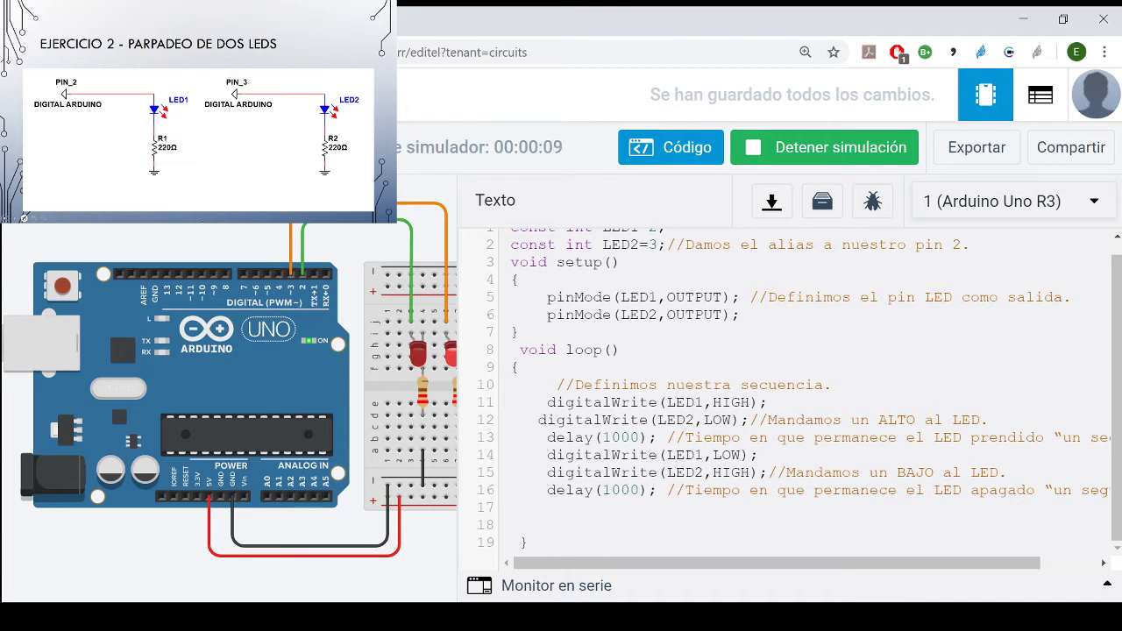
- Watch both LEDs in the running simulation with the code editor hidden, and show the code again
scroll(518, 359, "up", 1)
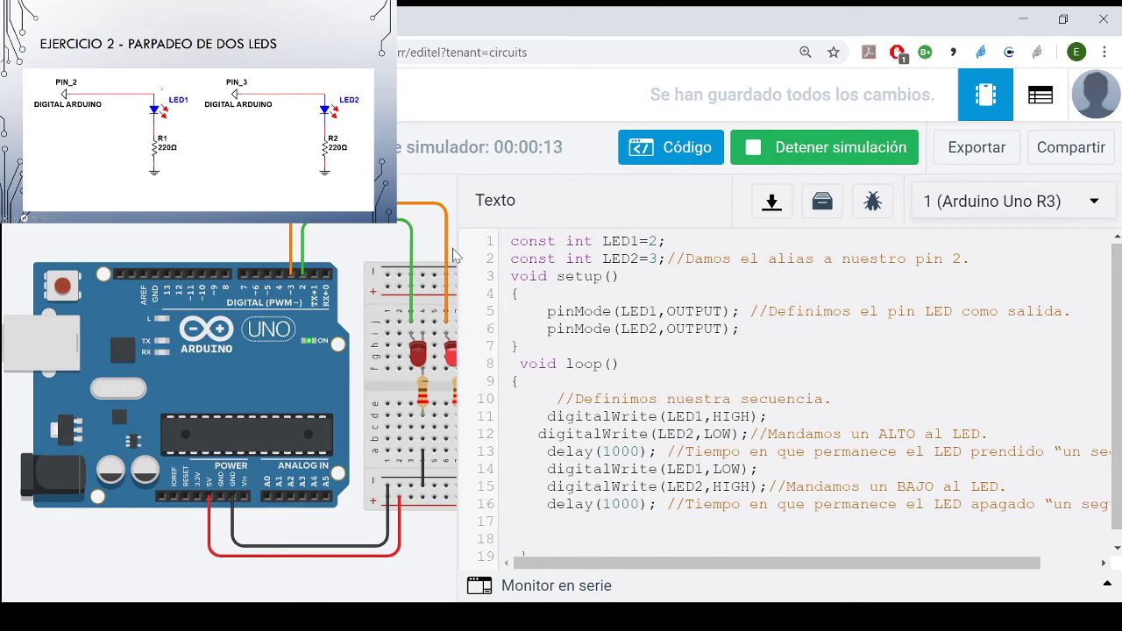
scroll(533, 255, "down", 1)
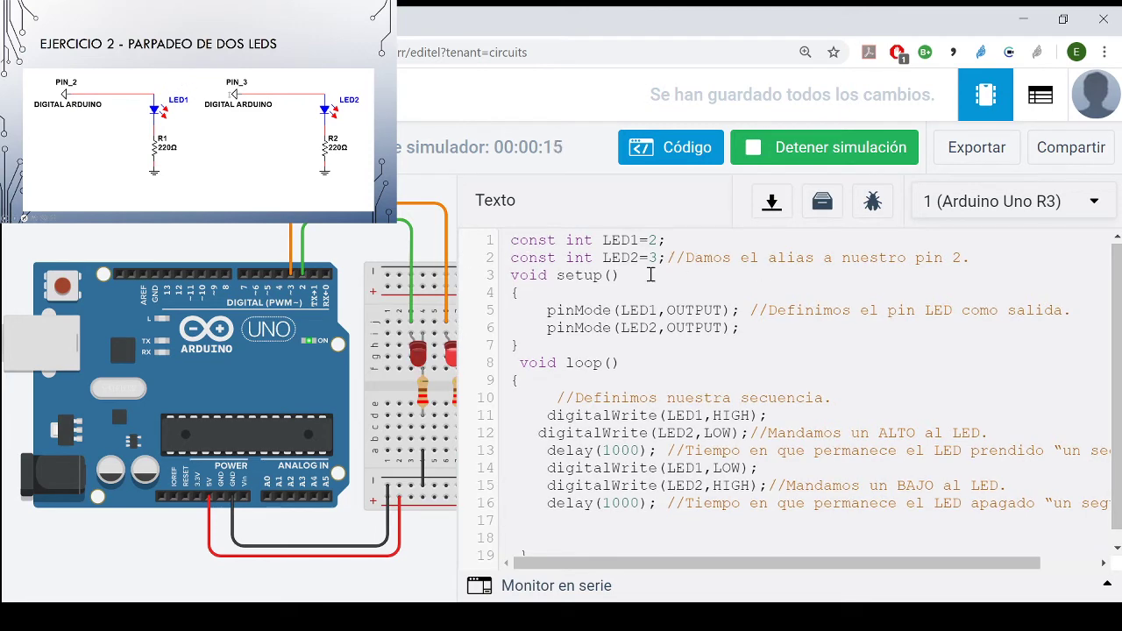
left_click(671, 149)
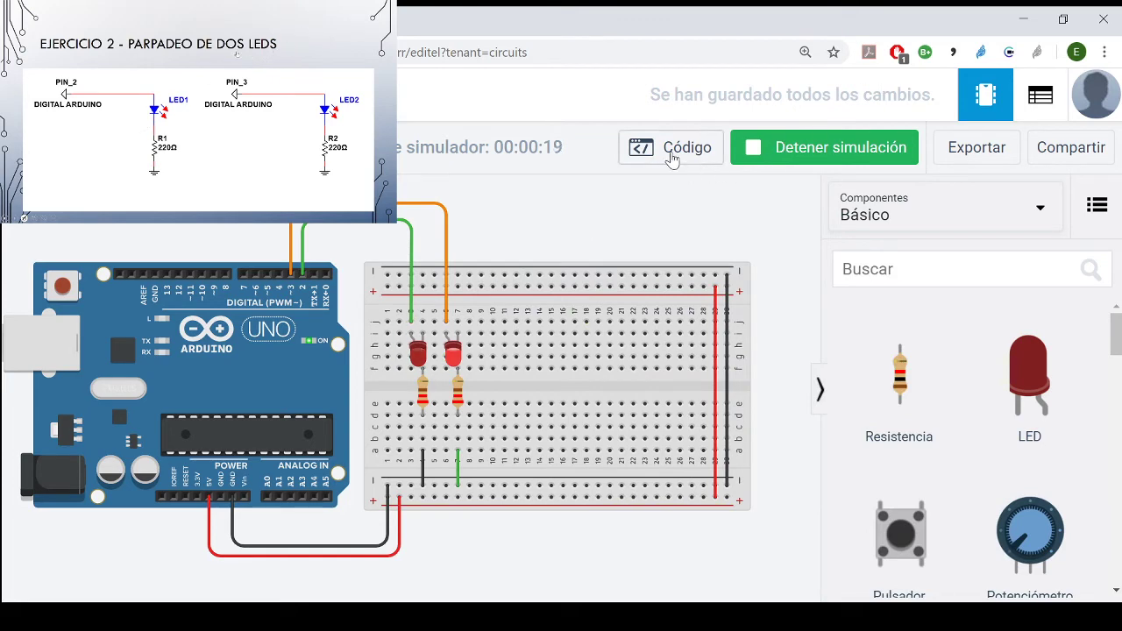
left_click(640, 146)
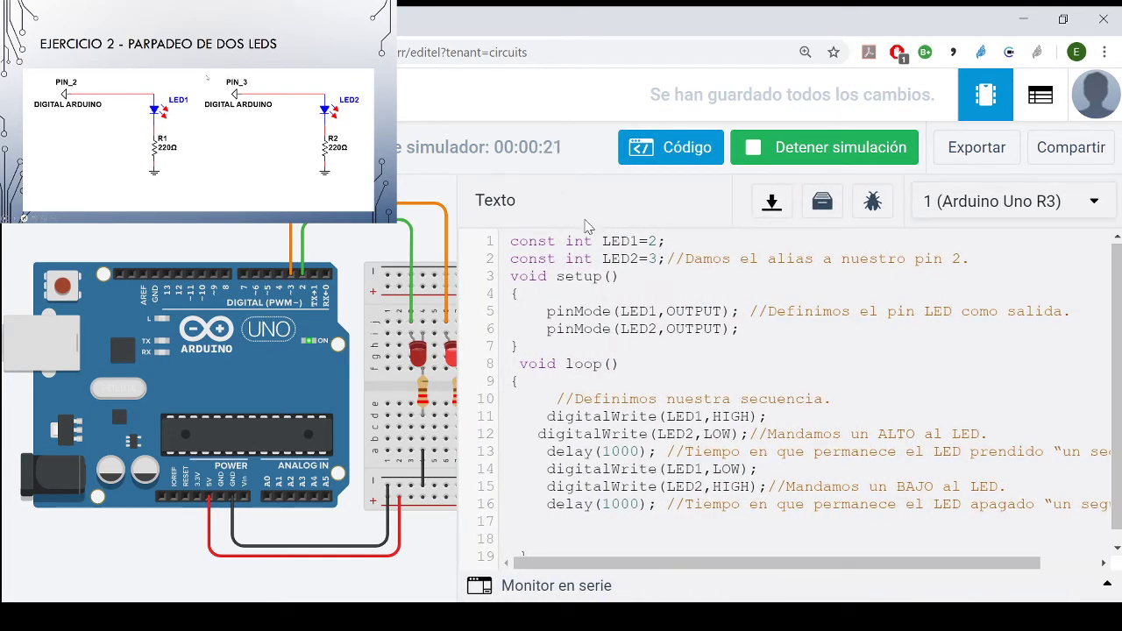
- Review the LED1 and LED2 constants, the pinMode lines, and the digitalWrite and delay sequence in the loop
left_click_drag(526, 241, 601, 258)
left_click(657, 259)
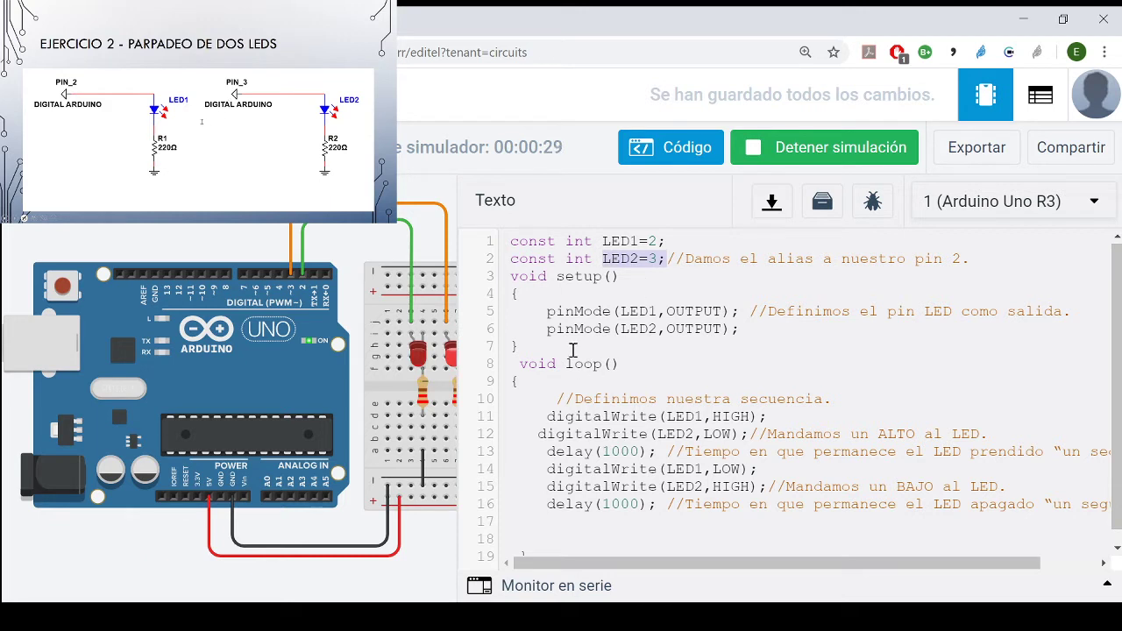
left_click(574, 311)
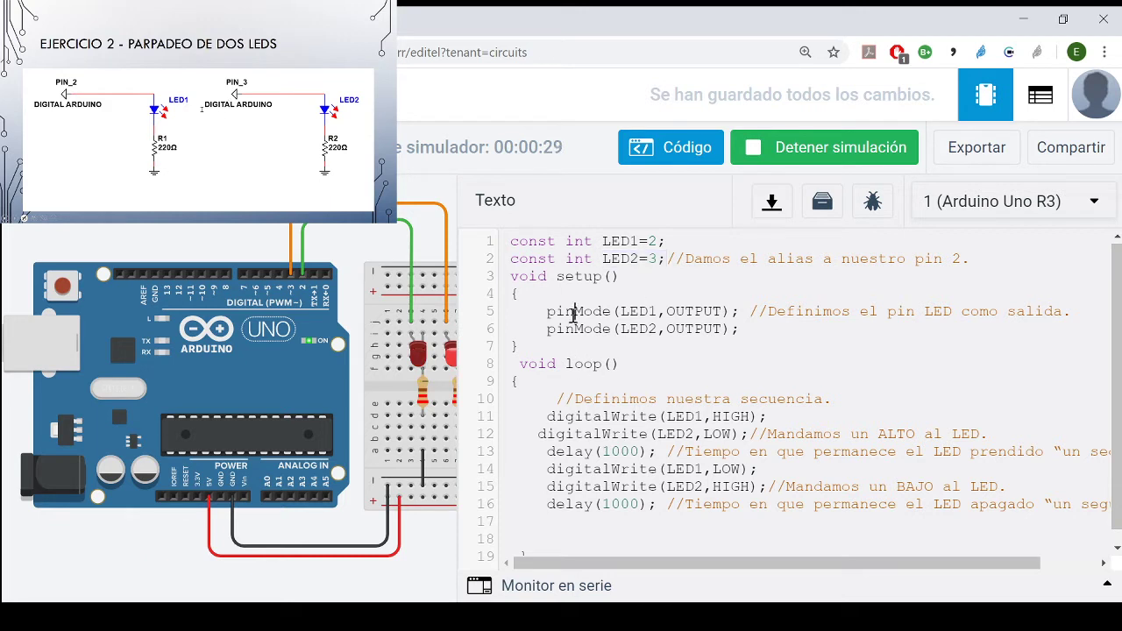
left_click(643, 328)
left_click(796, 399)
scroll(796, 397, "down", 1)
left_click(759, 402)
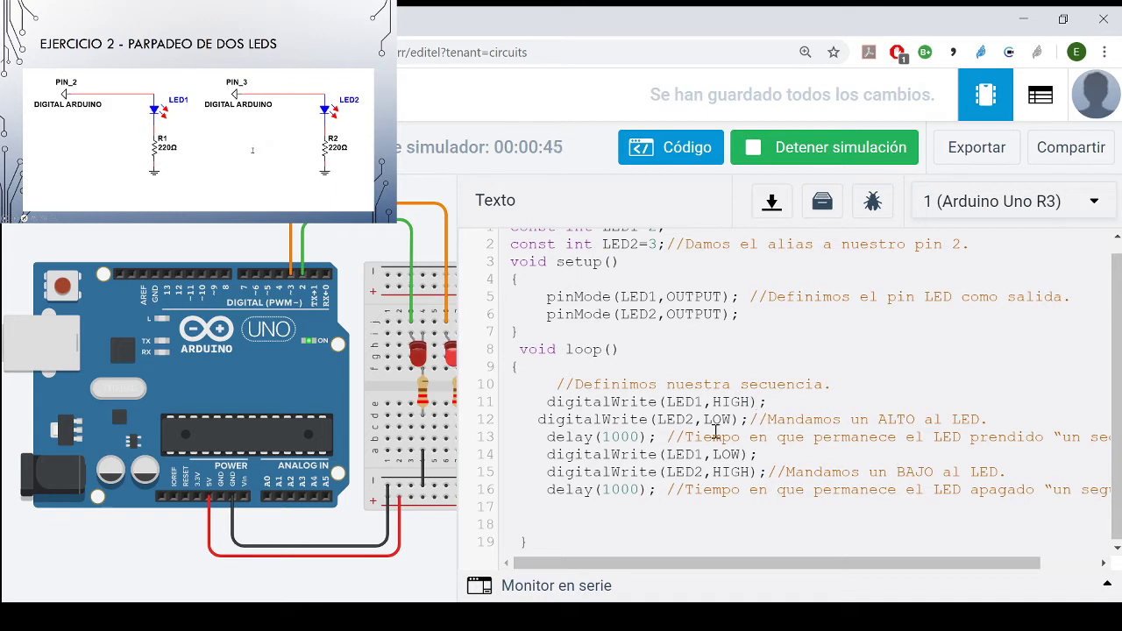
left_click(649, 437)
left_click(706, 454)
left_click(755, 470)
left_click(602, 489)
- Stop the simulation and hide the code editor
left_click(744, 138)
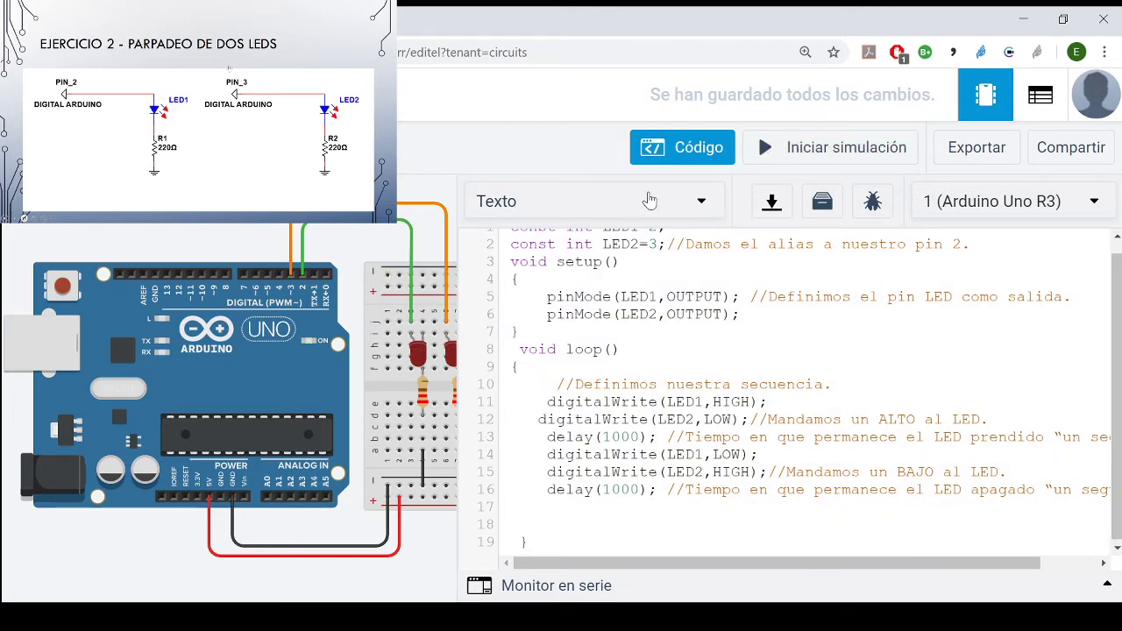
left_click(659, 149)
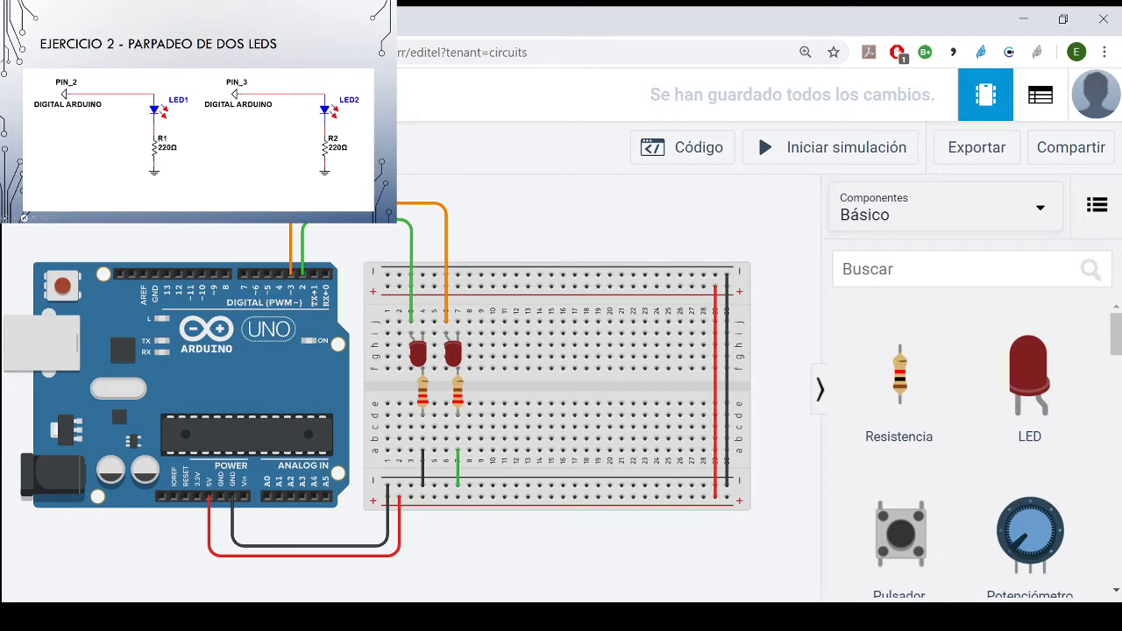
- Bring up the Exercise 3 LED sequences slide in the presentation, and briefly run the two-LED simulation
left_click(255, 619)
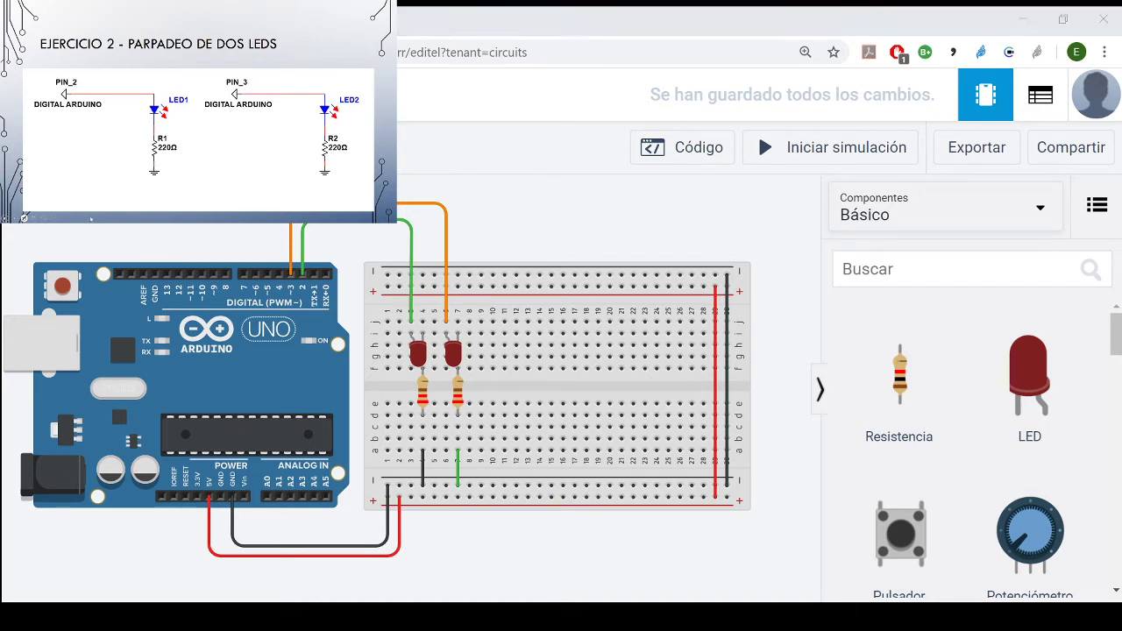
left_click(255, 619)
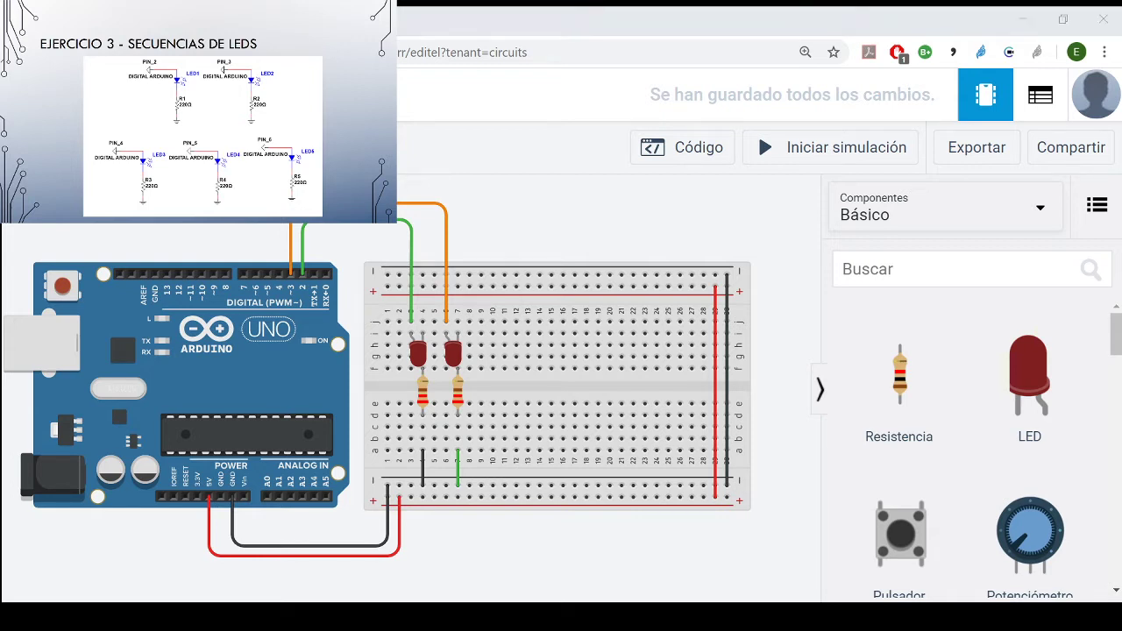
left_click(591, 212)
left_click(816, 167)
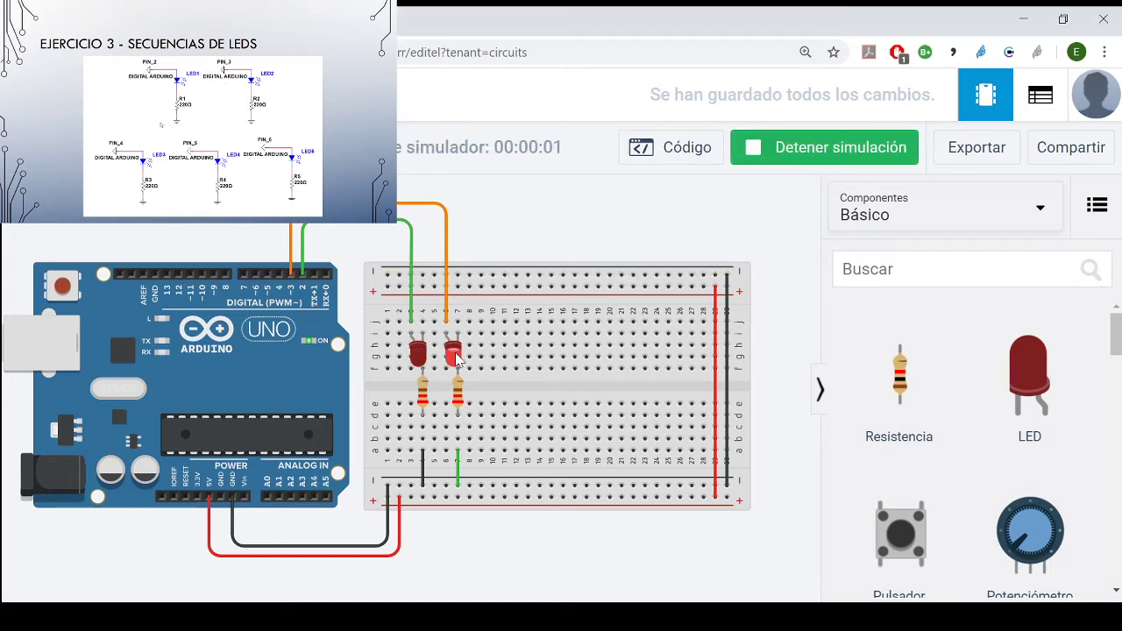
left_click(840, 157)
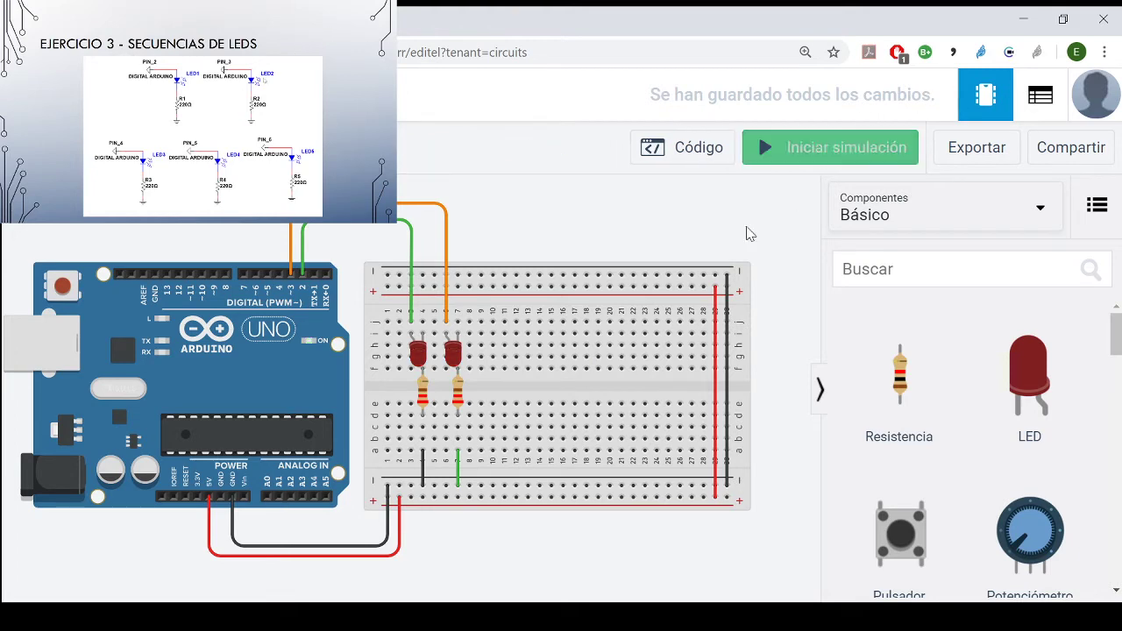
- Reverse the first LED by rotating it upright, place its legs in row g of columns 3 and 4, and start the simulation
scroll(636, 254, "down", 2)
scroll(638, 255, "down", 2)
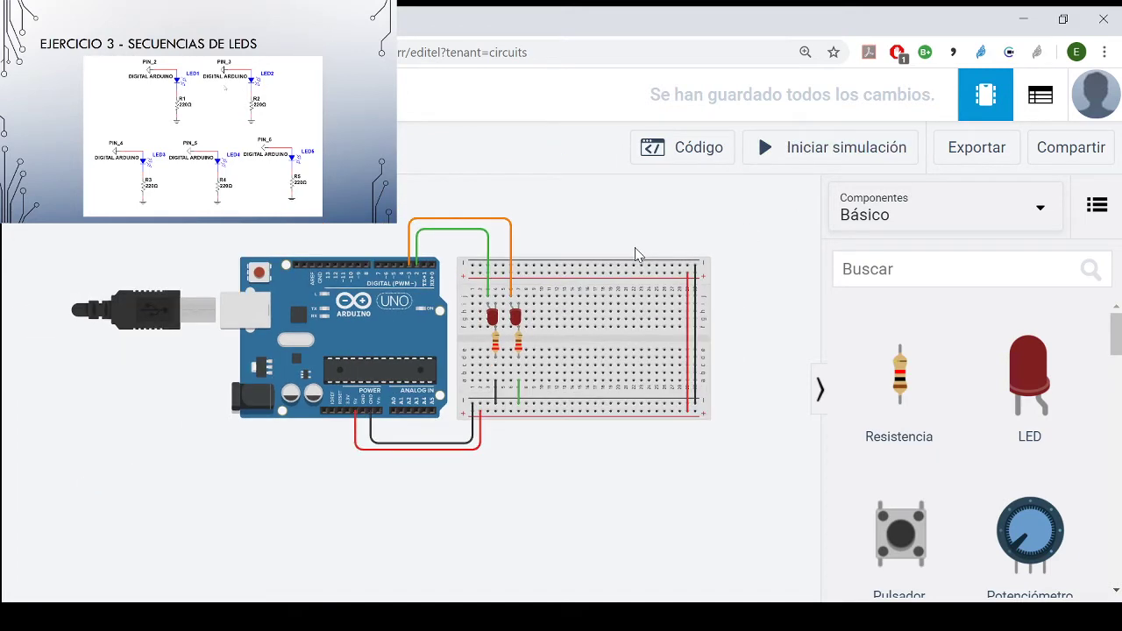
left_click_drag(738, 269, 622, 368)
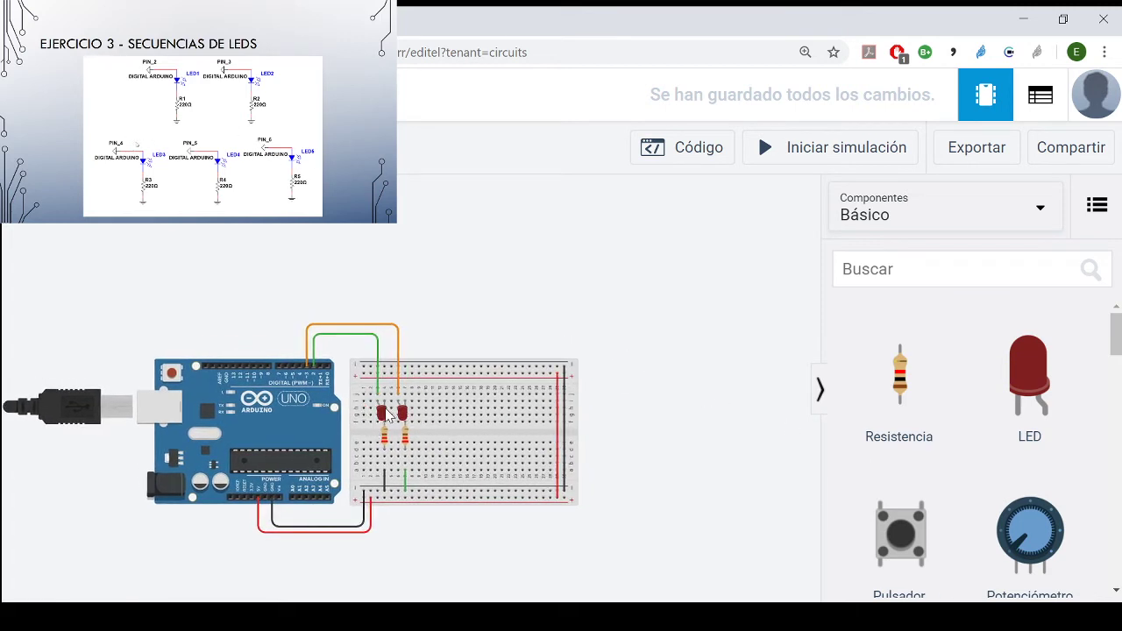
scroll(388, 414, "up", 3)
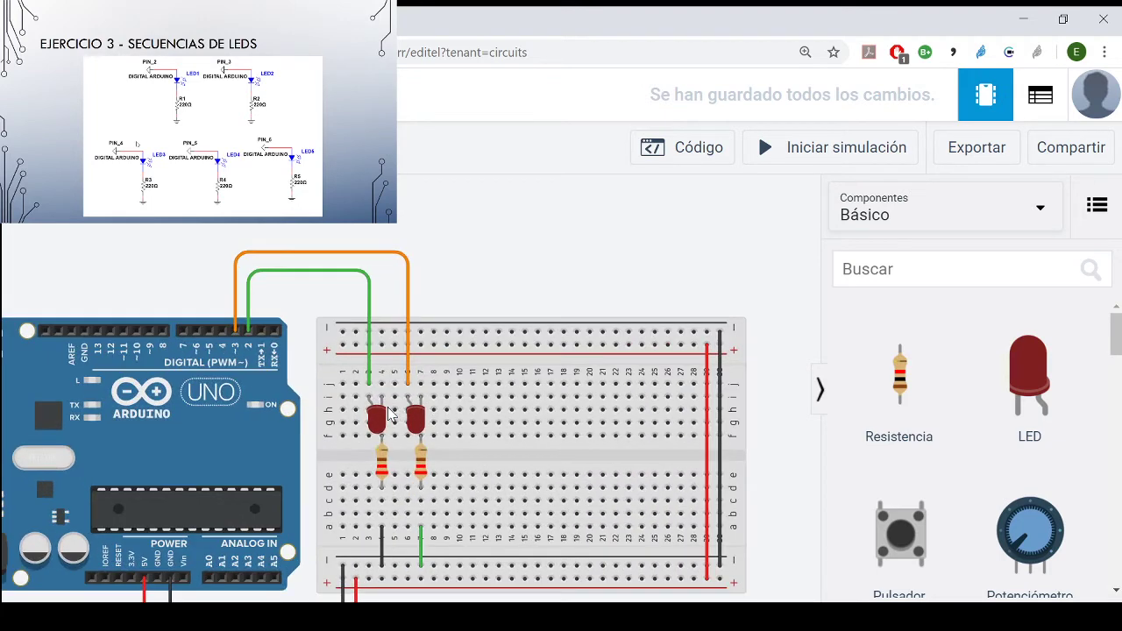
left_click(379, 432)
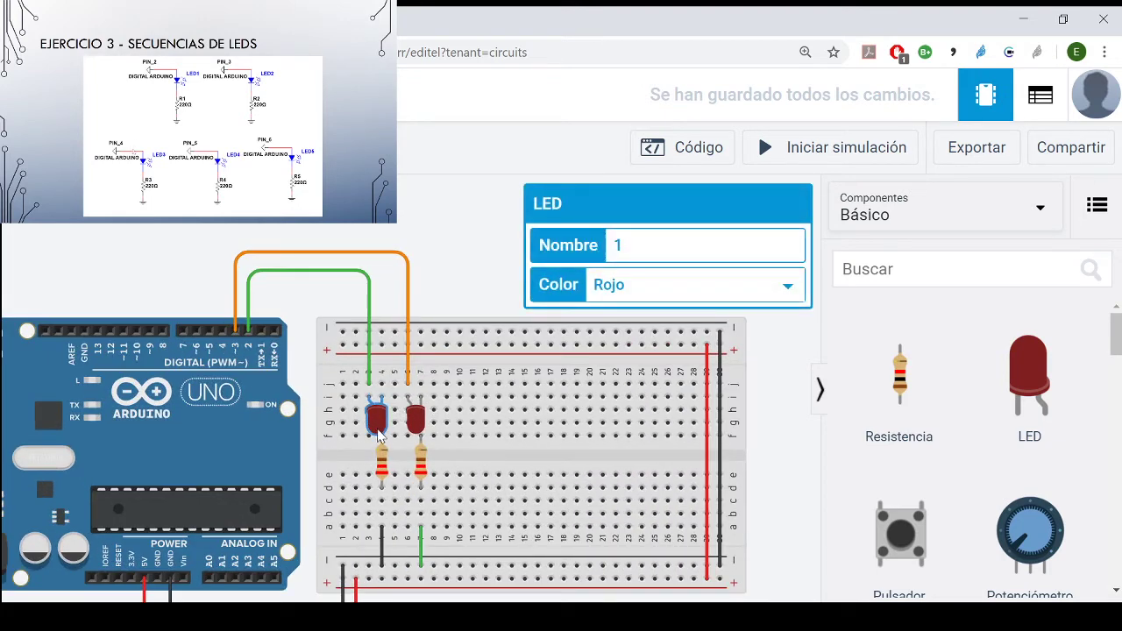
key("r")
key("r")
key("r")
key("r")
key("r")
key("r")
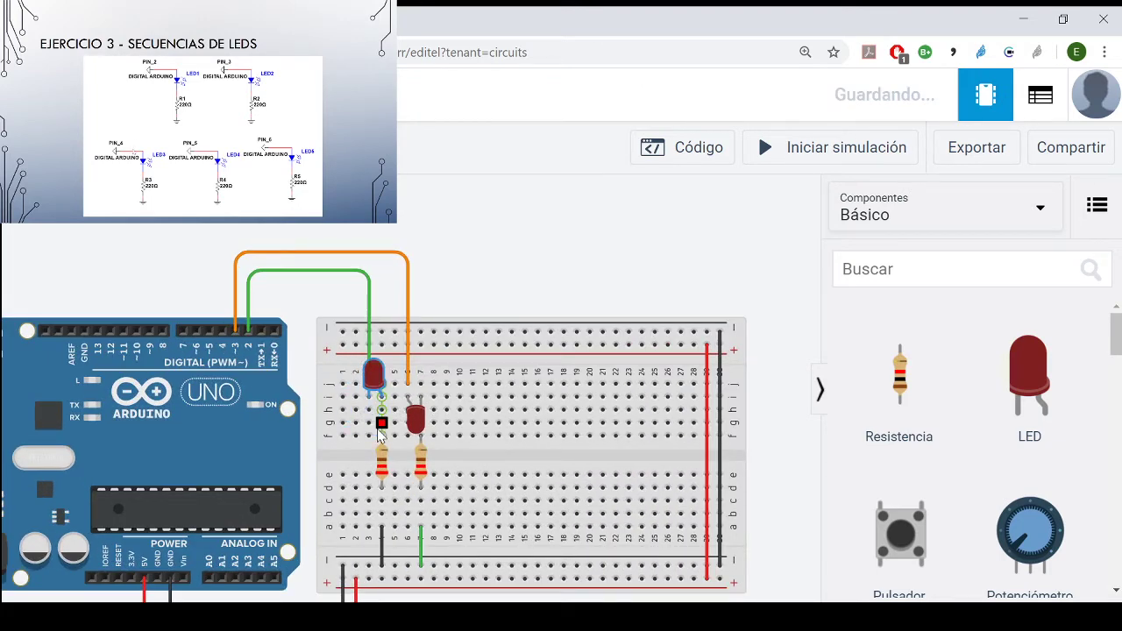
left_click_drag(377, 379, 381, 410)
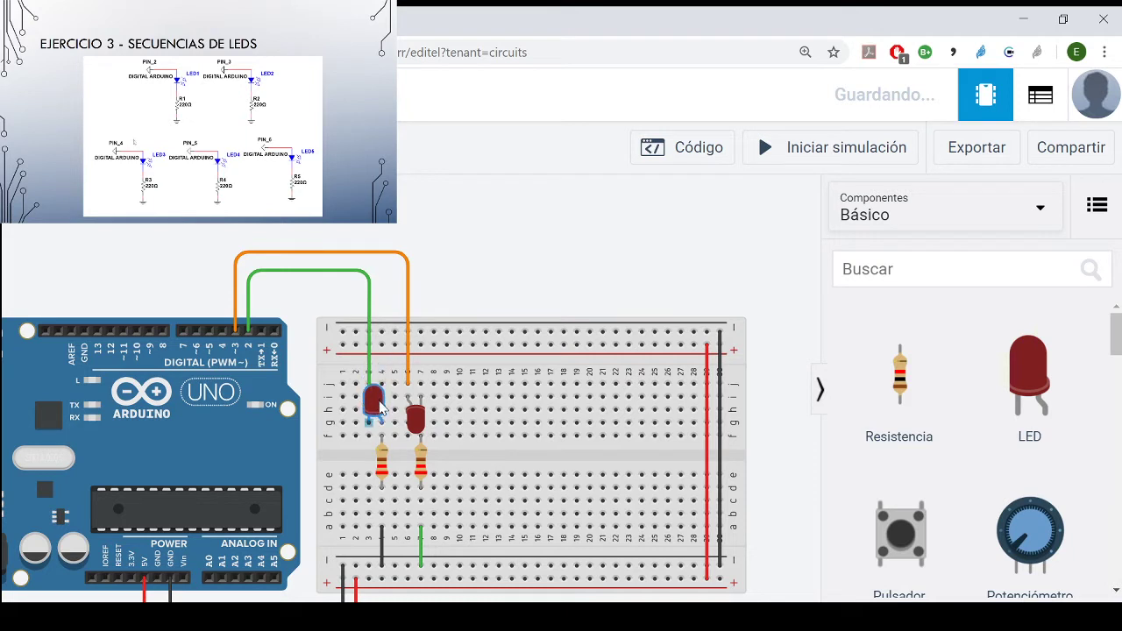
left_click(844, 229)
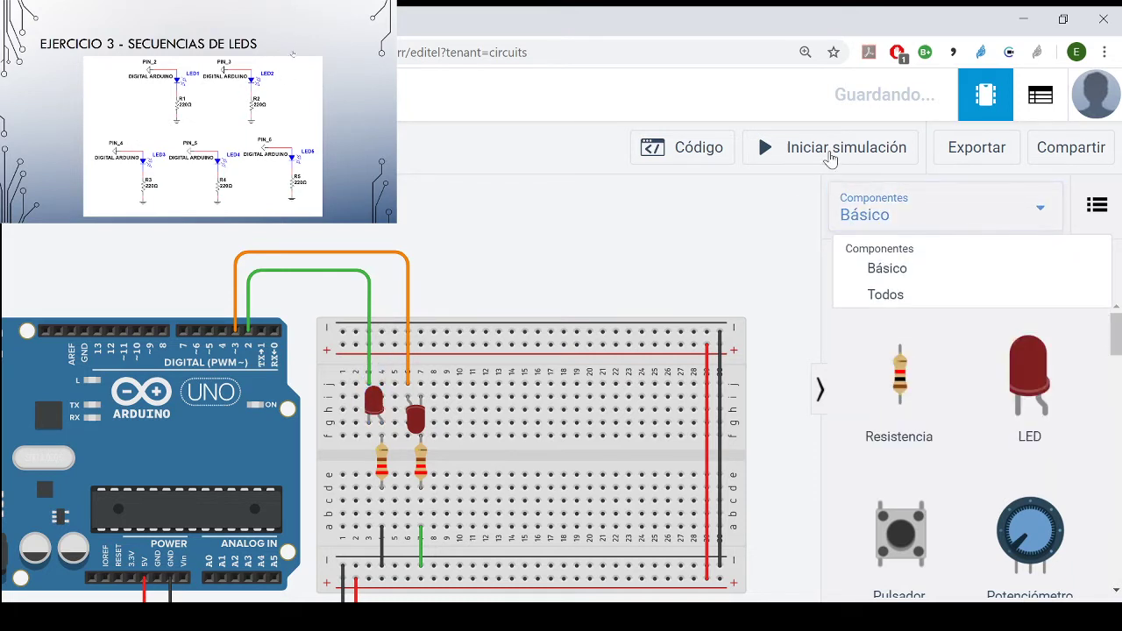
left_click(807, 151)
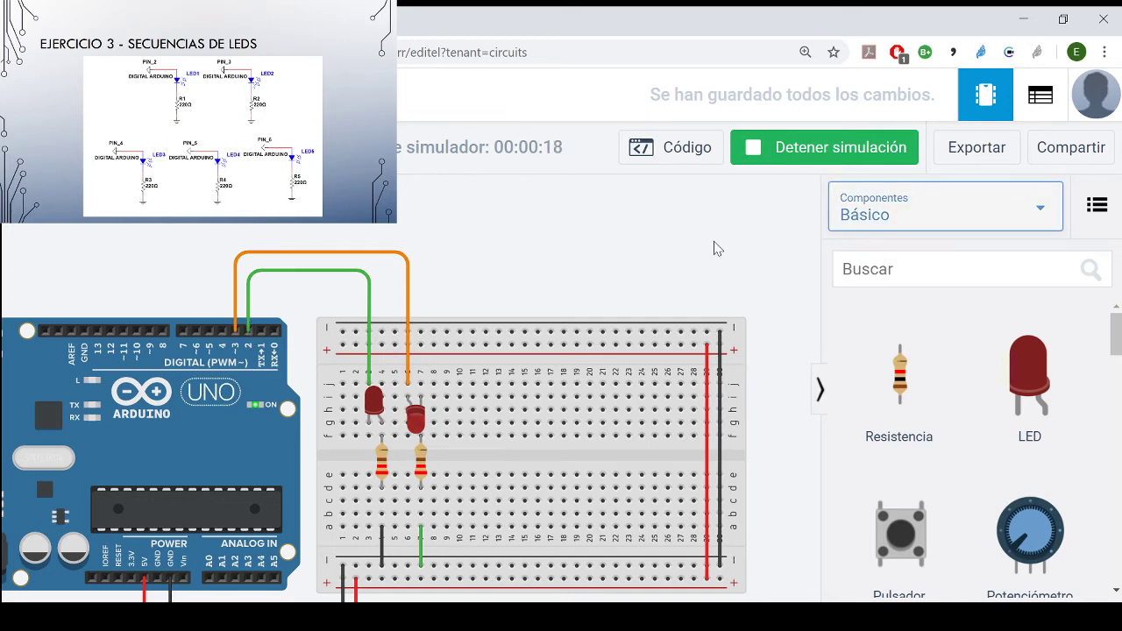
- Add a multimeter to the circuit and place it above the Arduino board
scroll(681, 253, "down", 3)
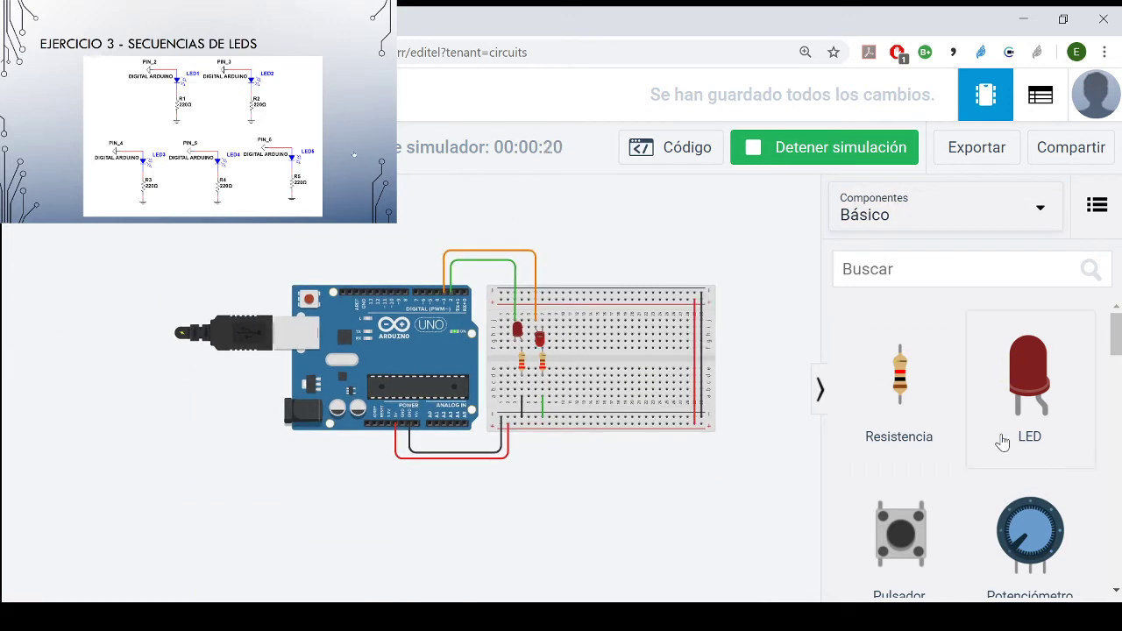
scroll(1000, 441, "down", 10)
scroll(1000, 444, "down", 5)
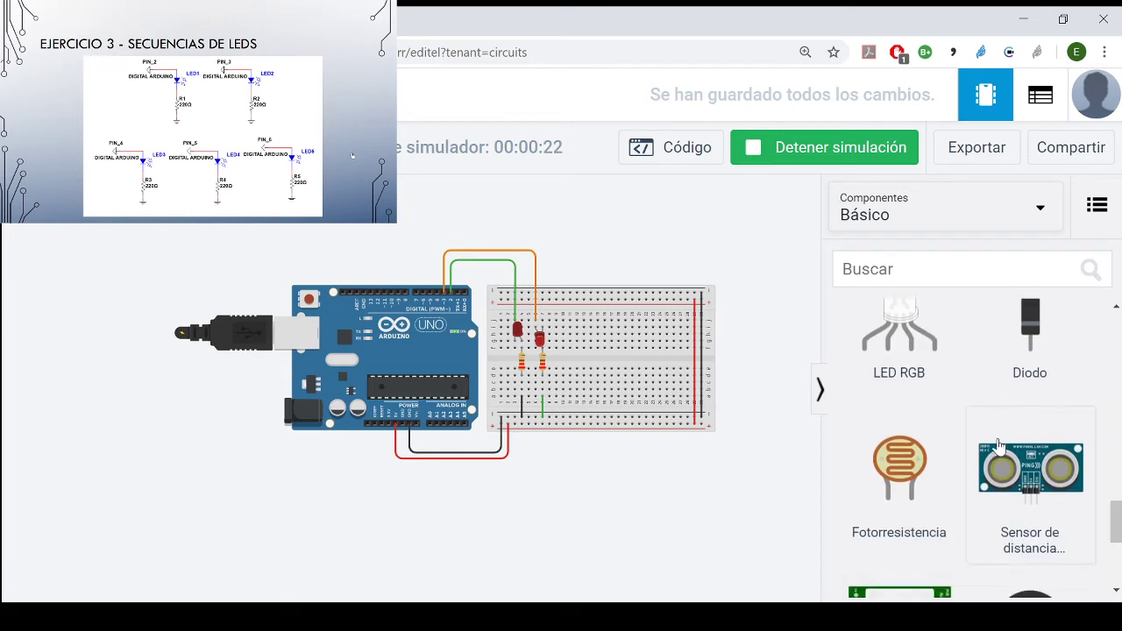
left_click_drag(1031, 517, 331, 244)
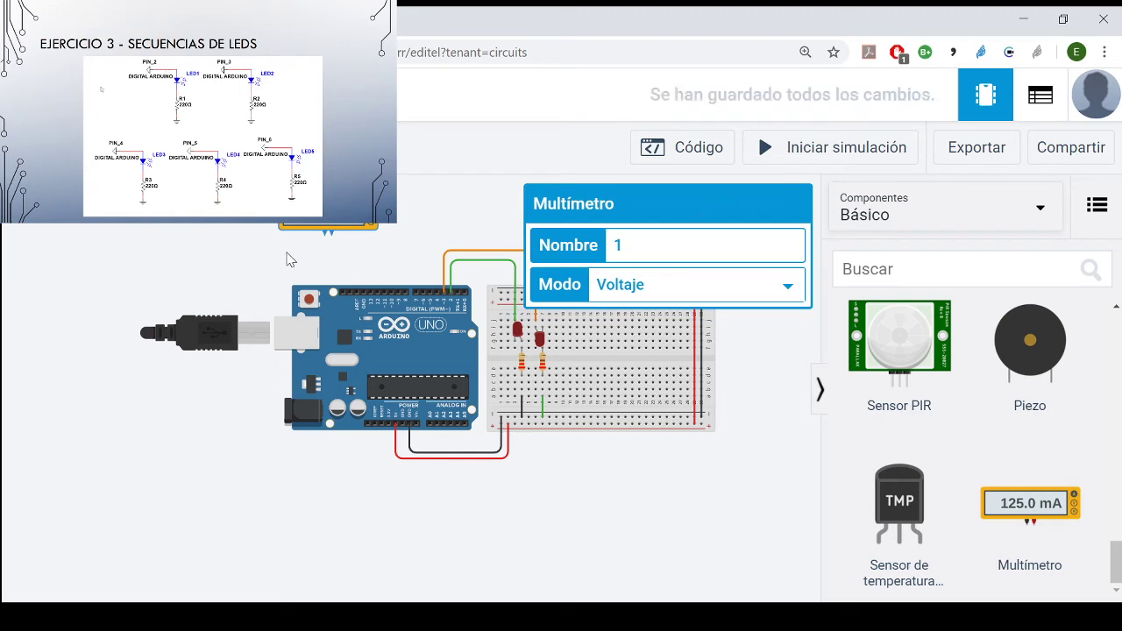
scroll(453, 257, "down", 3)
left_click_drag(474, 197, 315, 310)
scroll(243, 316, "up", 2)
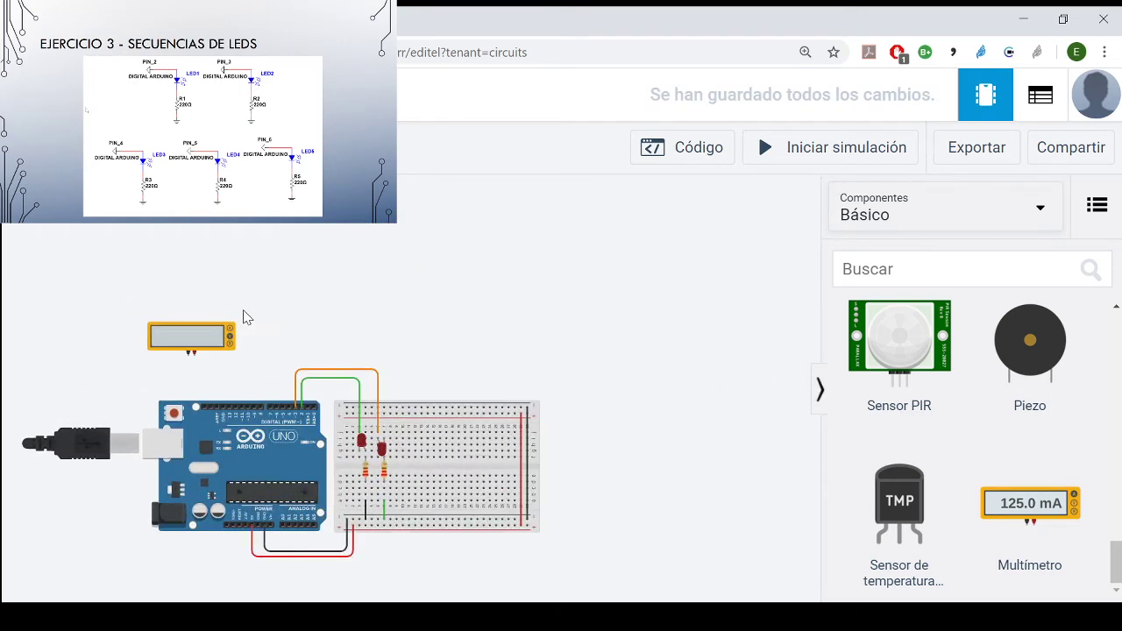
left_click_drag(353, 358, 356, 277)
scroll(356, 277, "up", 1)
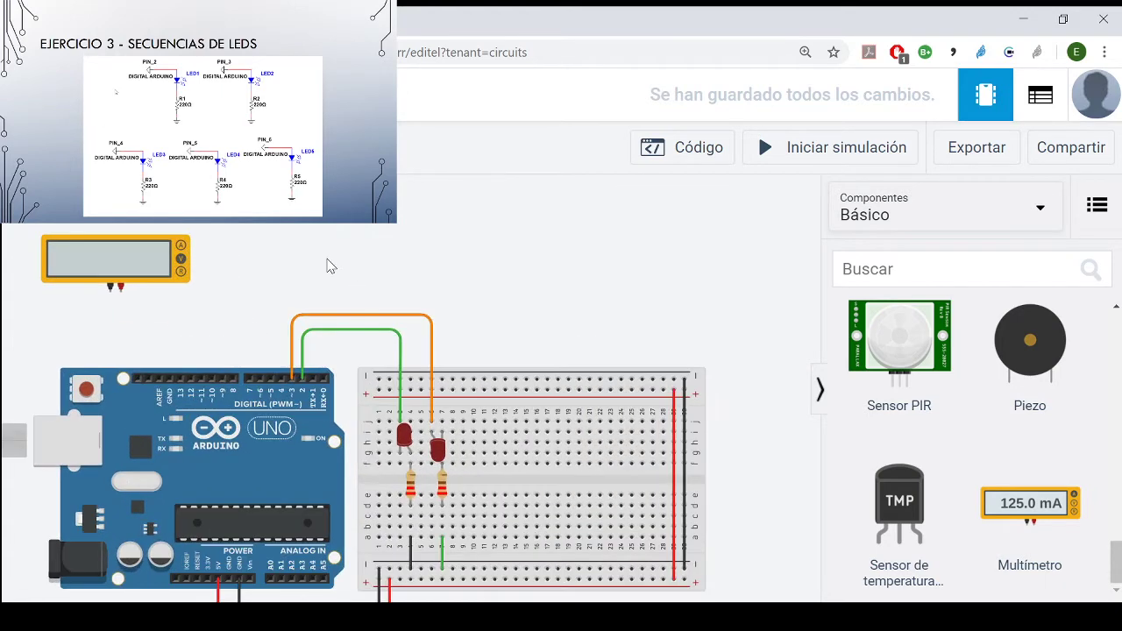
left_click_drag(93, 260, 214, 242)
left_click(242, 315)
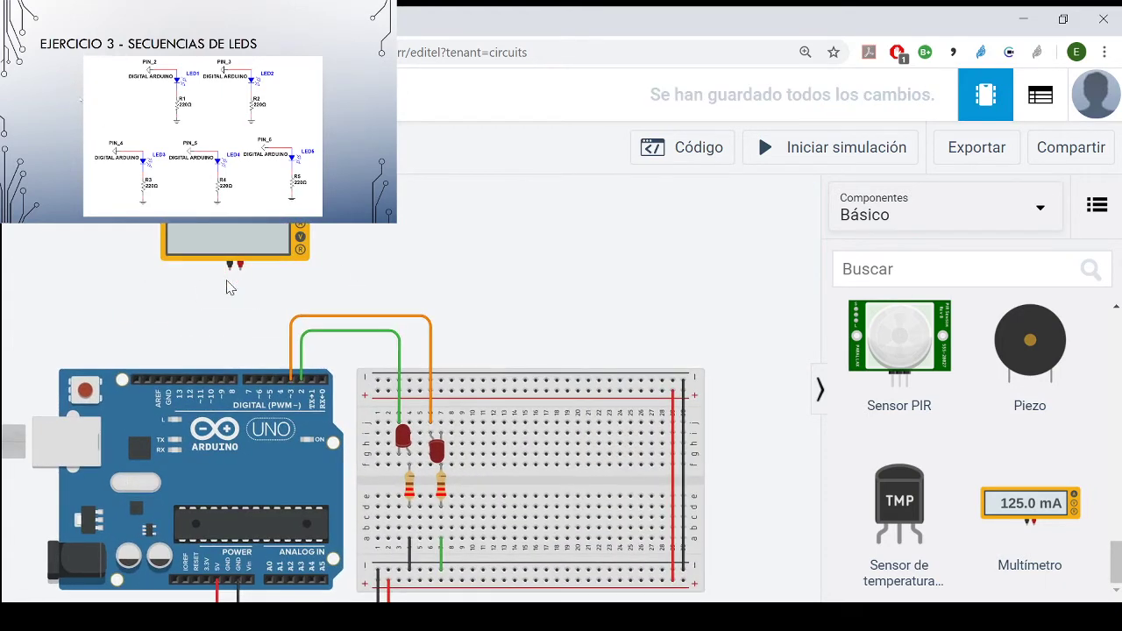
- Wire the multimeter's negative terminal to the Arduino's GND pin beside AREF, with a bend above the pin
left_click(229, 272)
left_click(165, 344)
left_click(167, 378)
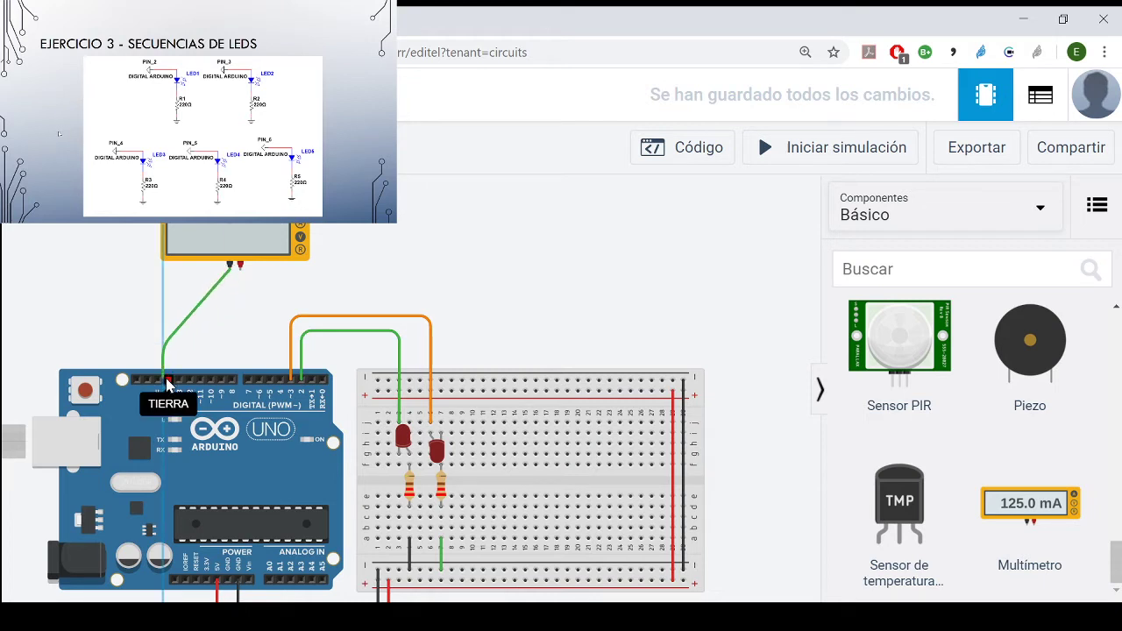
left_click(168, 379)
left_click(219, 328)
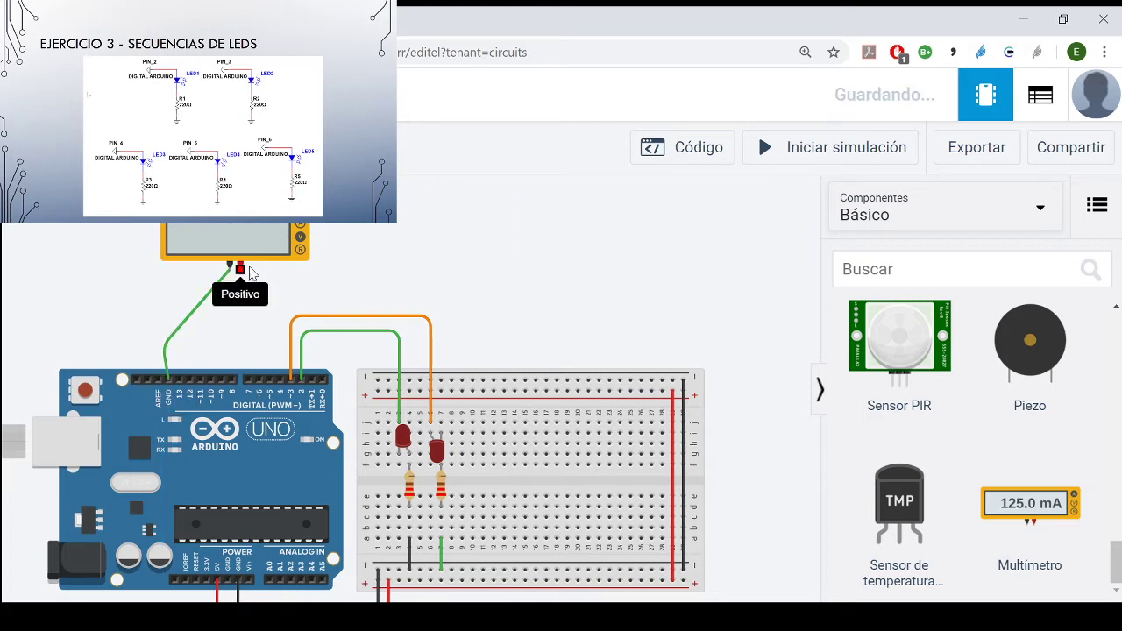
- Wire the multimeter's positive terminal to row f of column 3 on the breadboard, beside the first LED
left_click(240, 270)
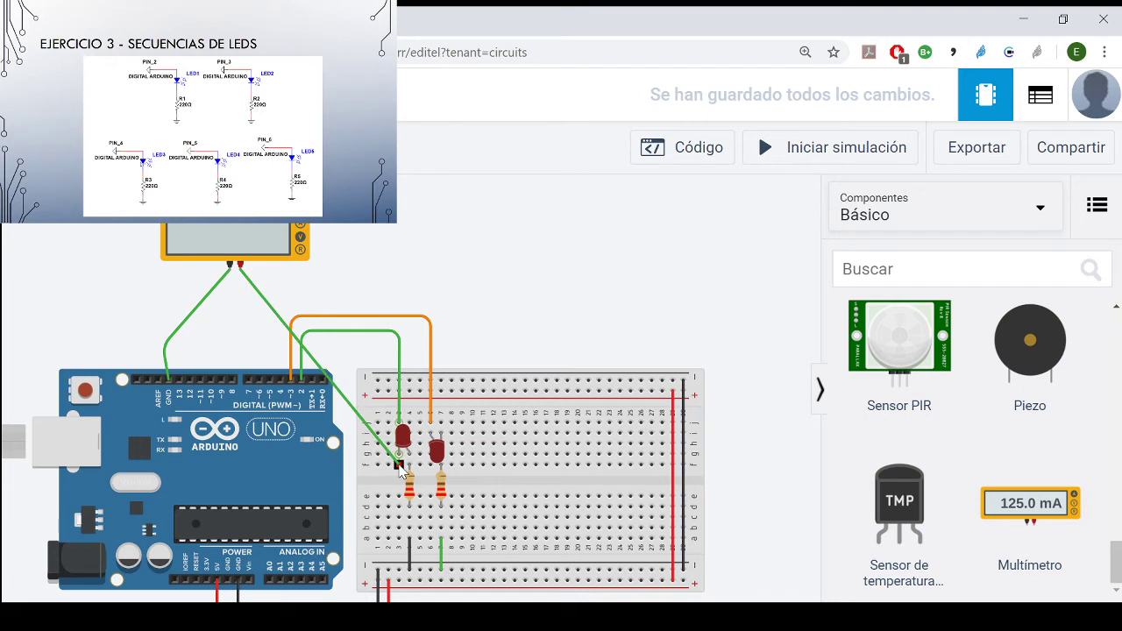
left_click(400, 468)
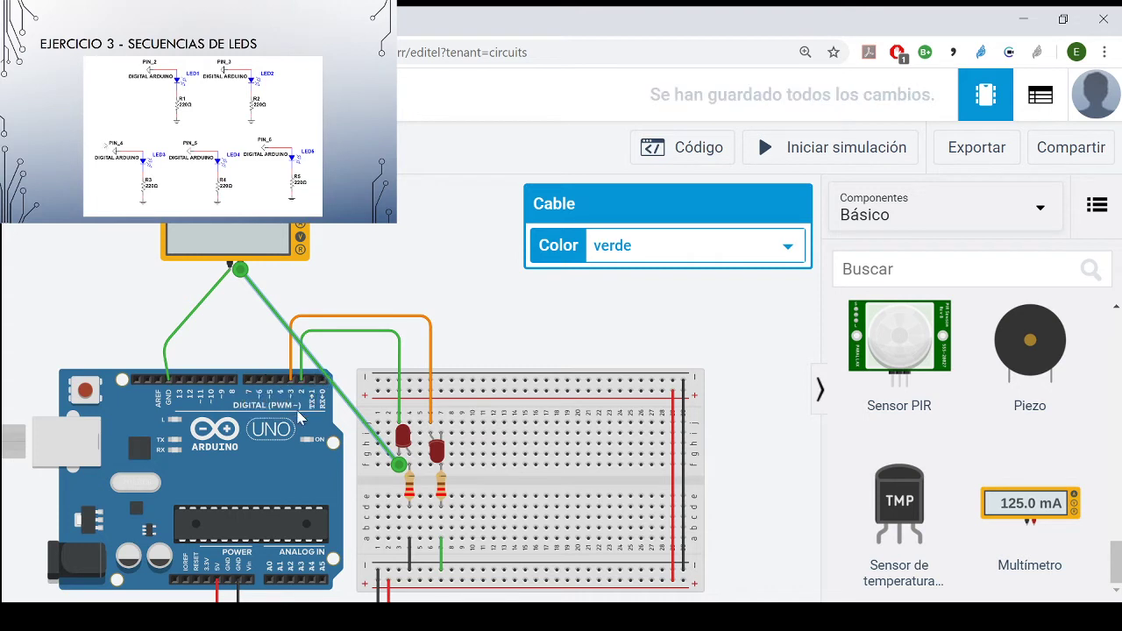
left_click(515, 286)
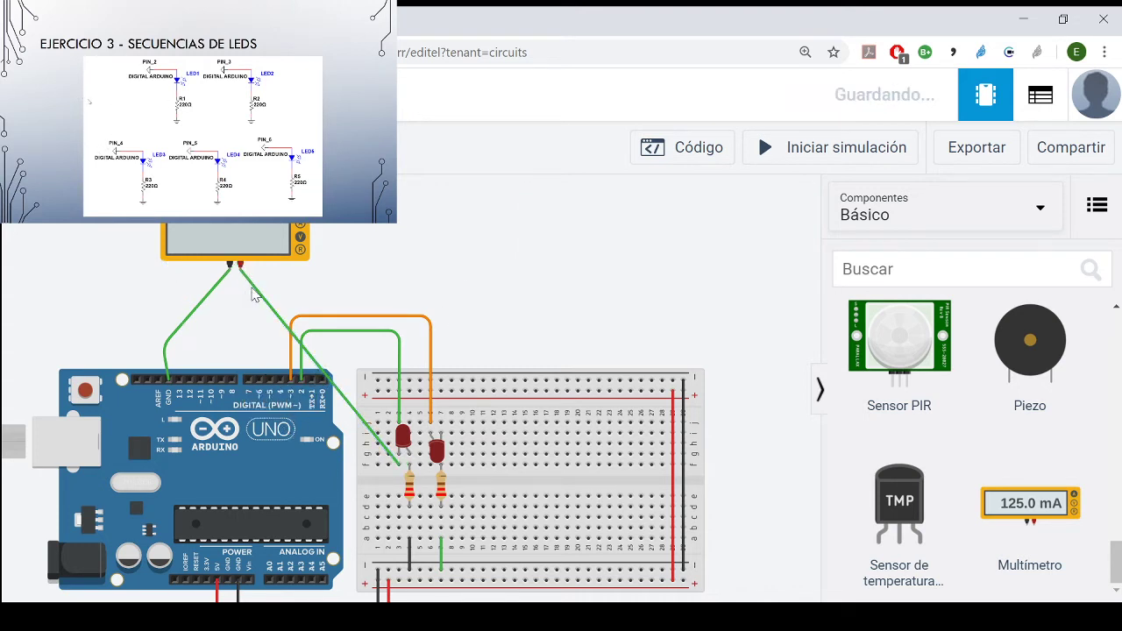
- Colour the multimeter's positive wire red and its negative wire black, and run the simulation
left_click(256, 294)
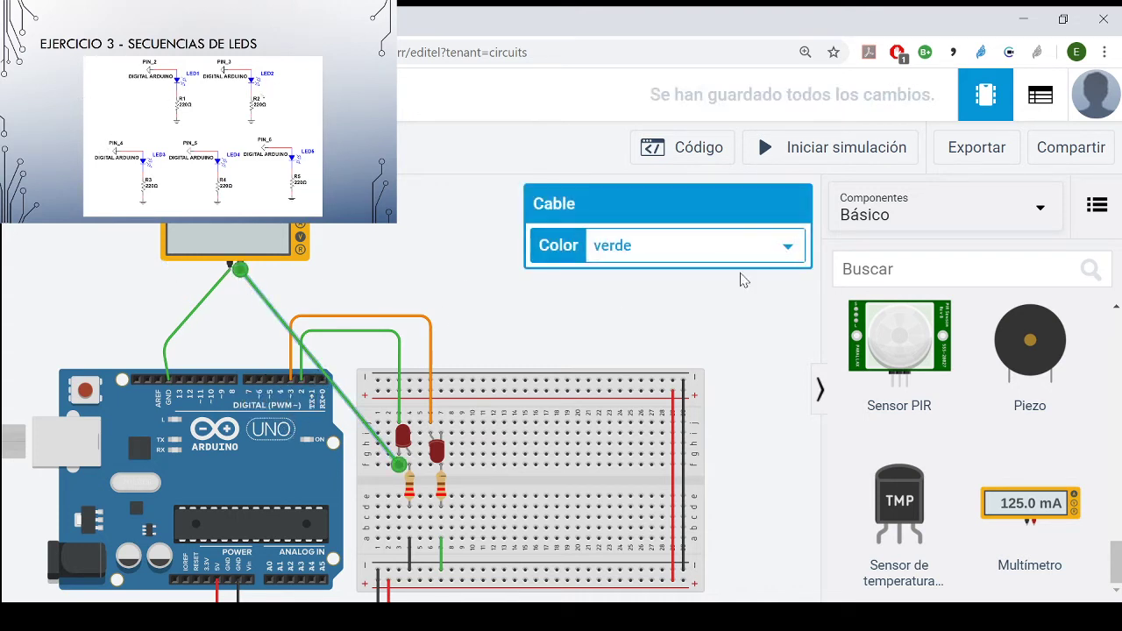
key("2")
left_click(499, 299)
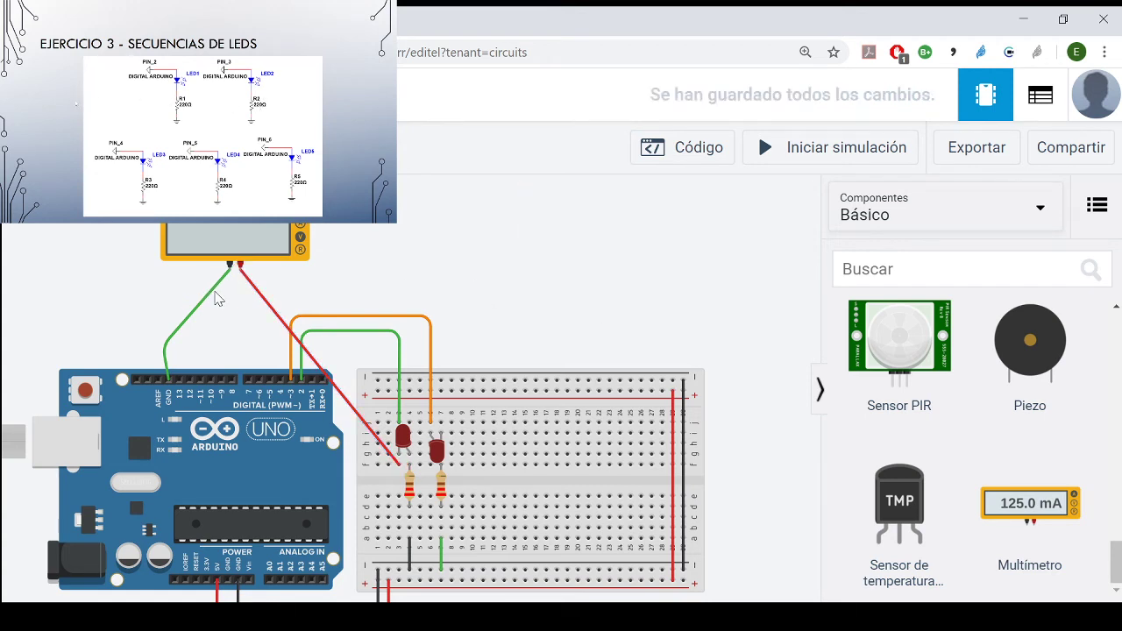
left_click(218, 298)
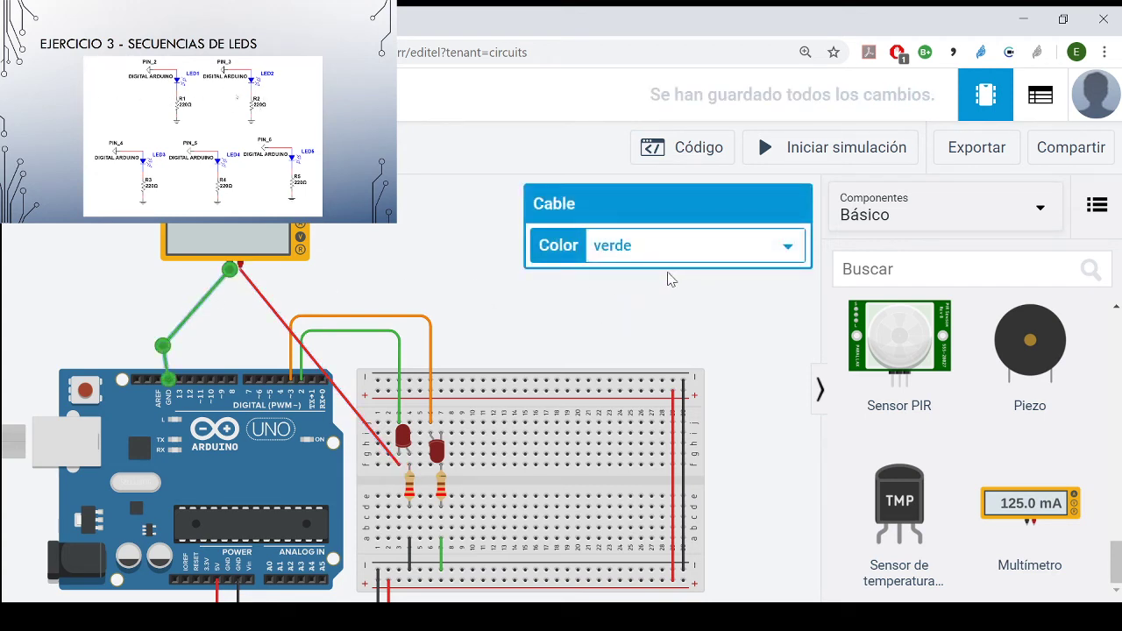
key("1")
left_click(487, 309)
left_click(815, 156)
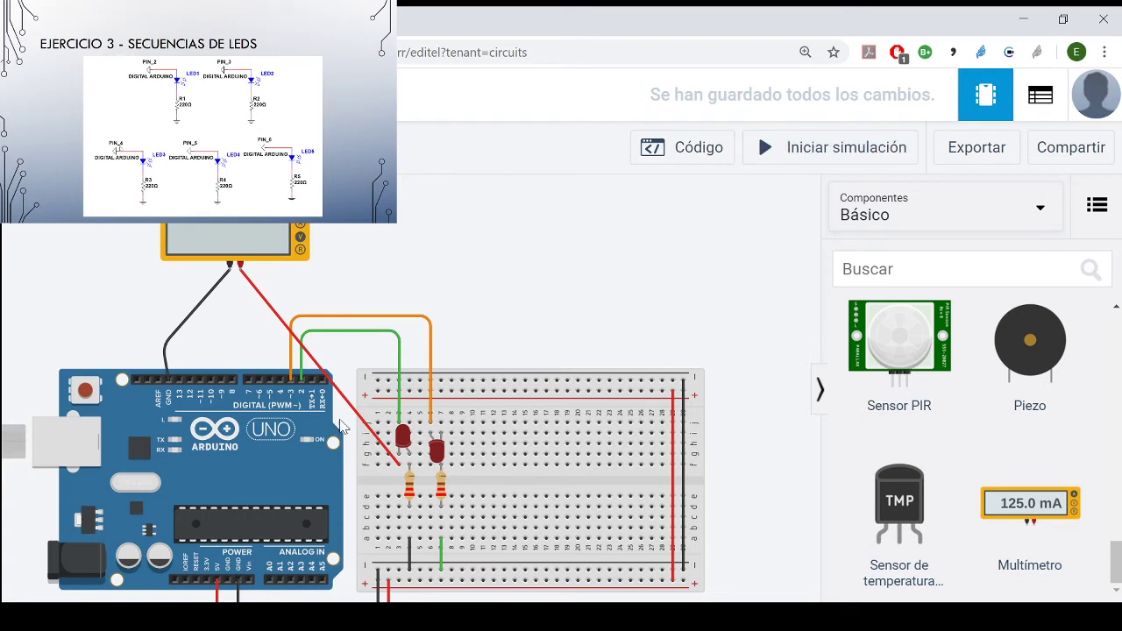
- Delete both wires connected to the multimeter
left_click(273, 312)
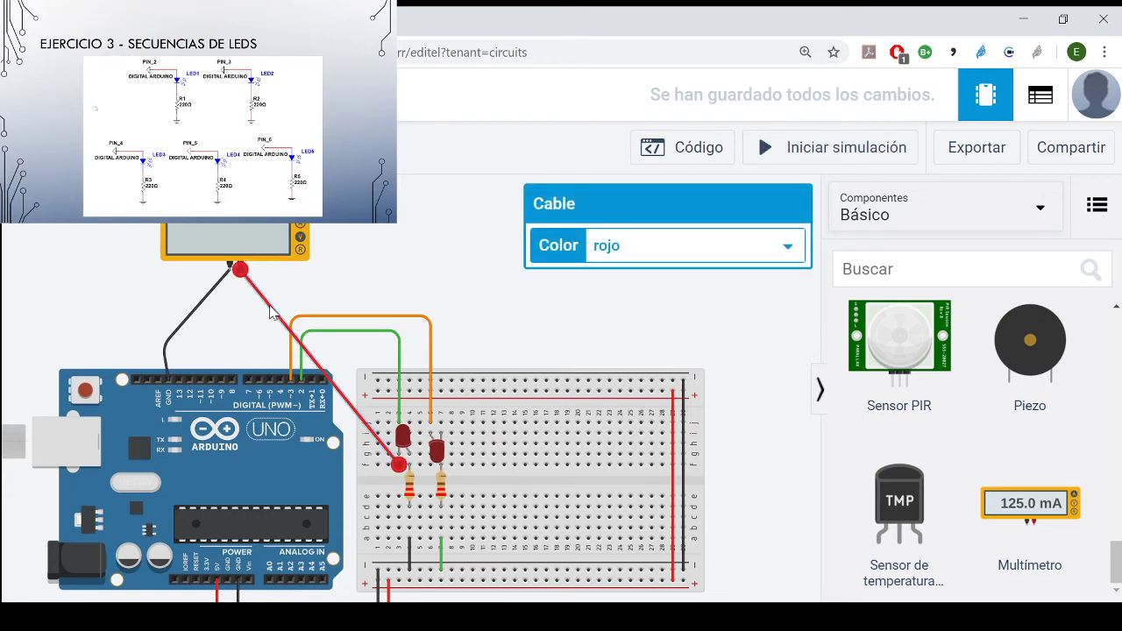
key("Delete")
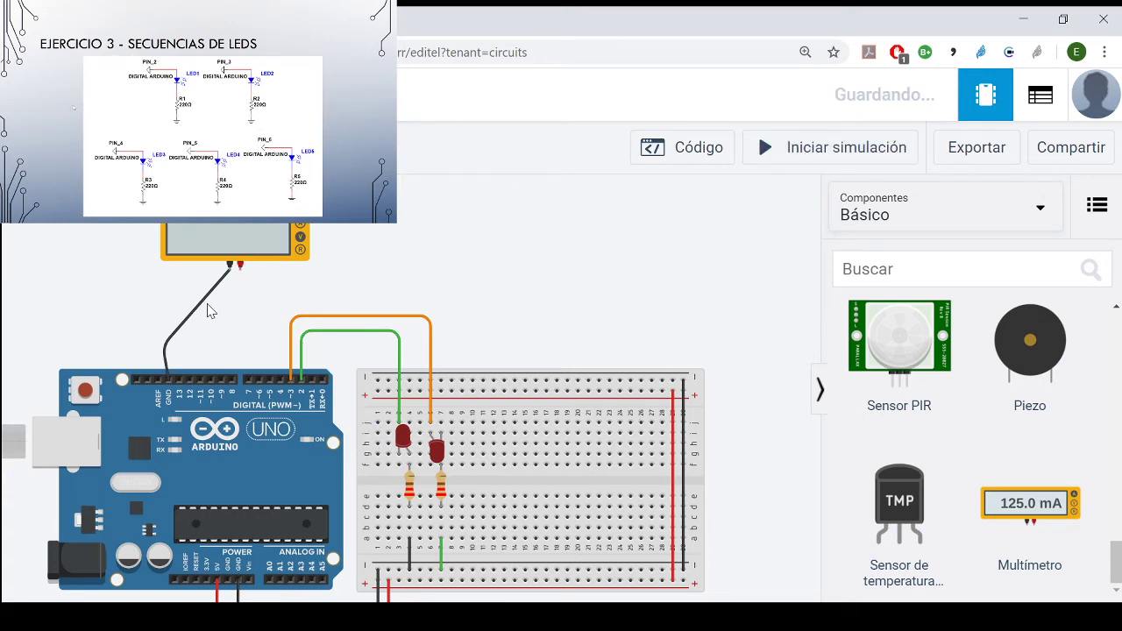
left_click(211, 305)
key("Delete")
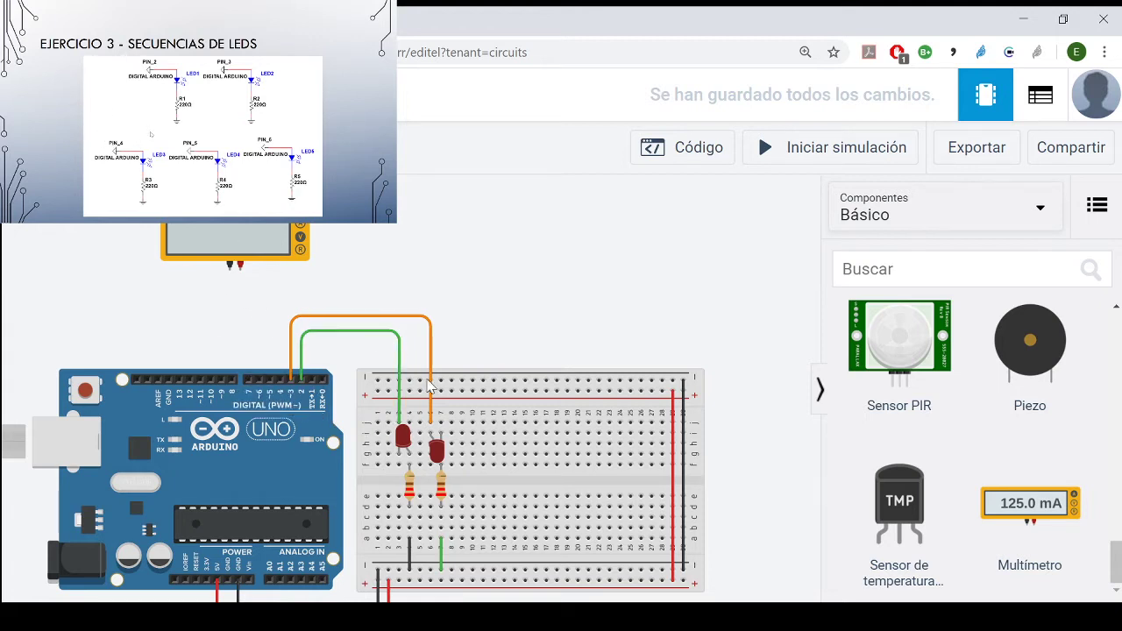
- Turn the first LED back to legs-up in columns 3 and 4 like the second LED, and briefly run the simulation
left_click(404, 439)
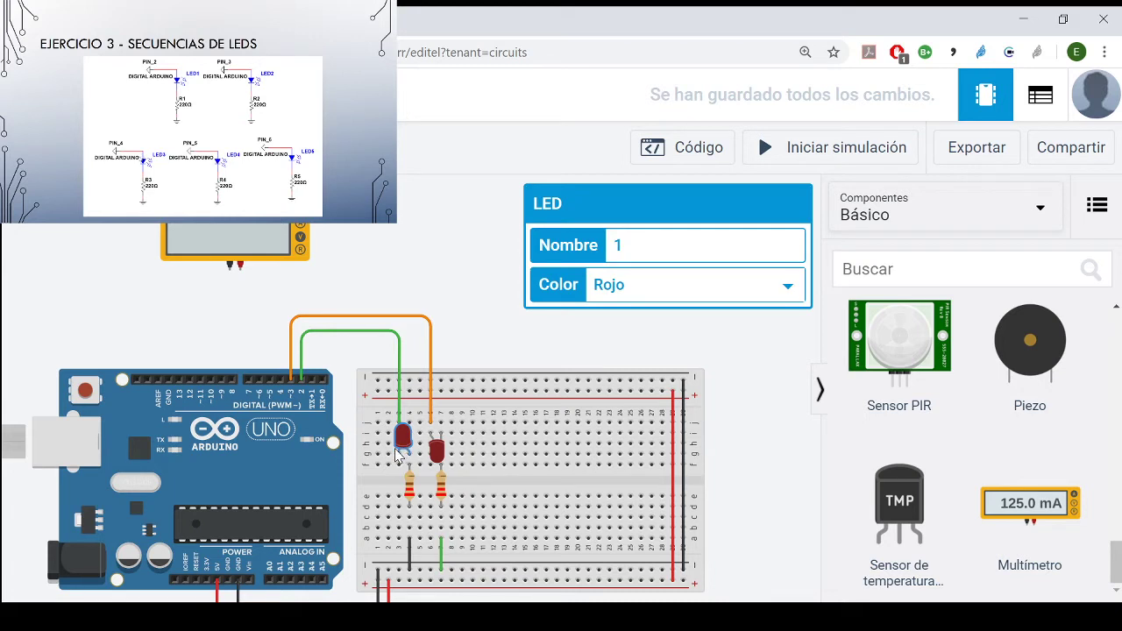
mouse_move(397, 454)
left_mouse_down()
mouse_move(409, 496)
mouse_move(406, 459)
left_mouse_up()
left_click(846, 150)
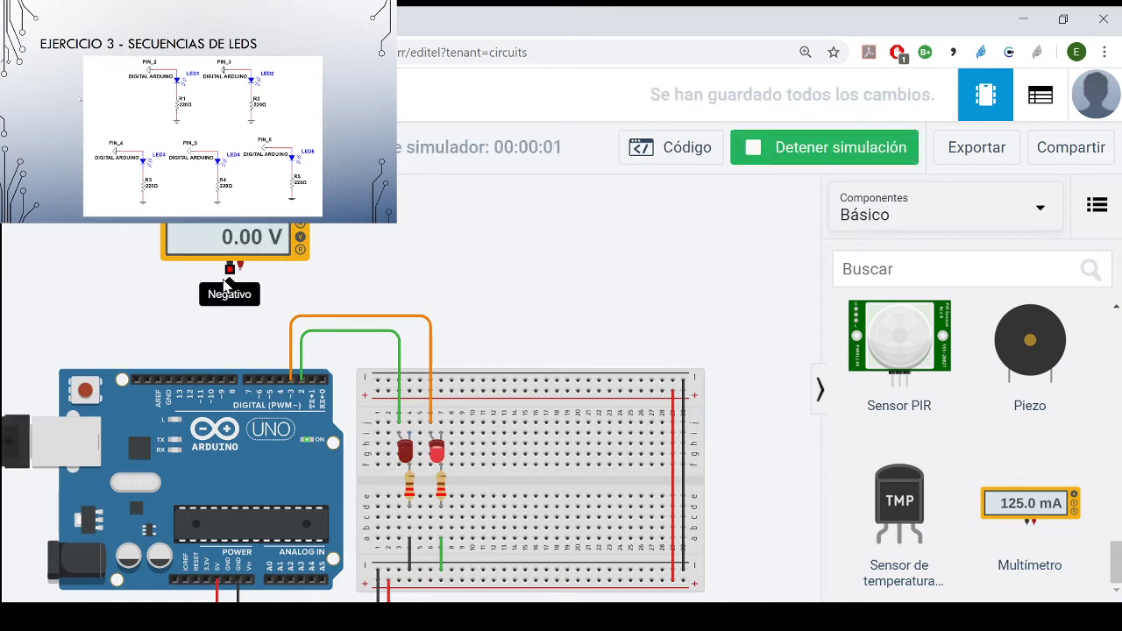
left_click(824, 147)
- Wire the multimeter's negative terminal to GND beside AREF and its positive terminal to row f of column 3, and run the simulation briefly
left_click(230, 270)
left_click(168, 379)
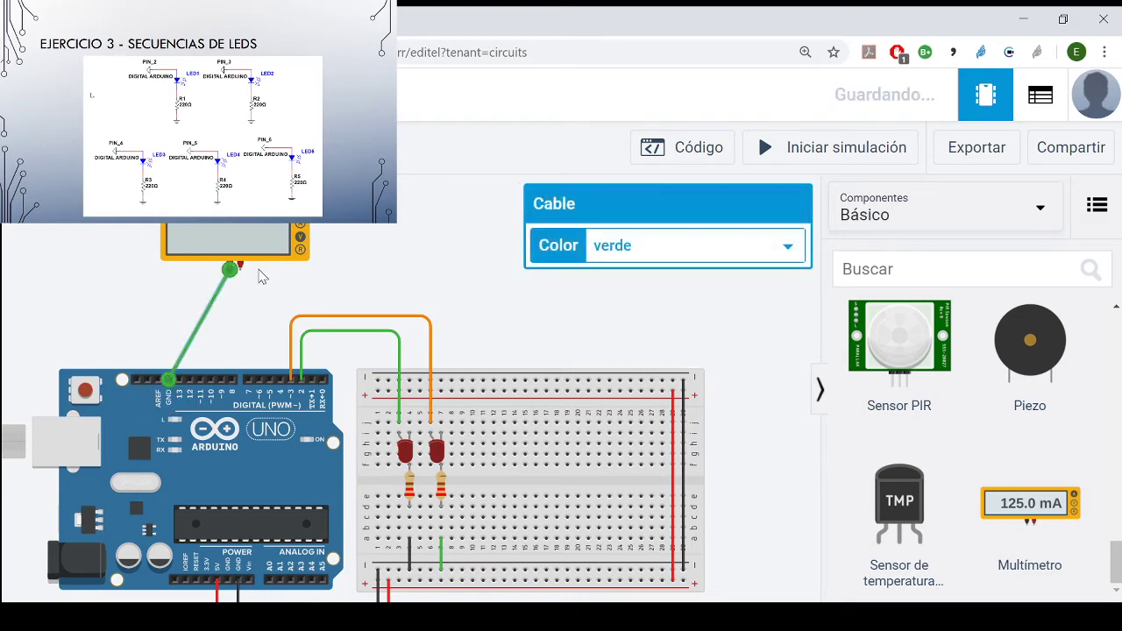
left_click(241, 265)
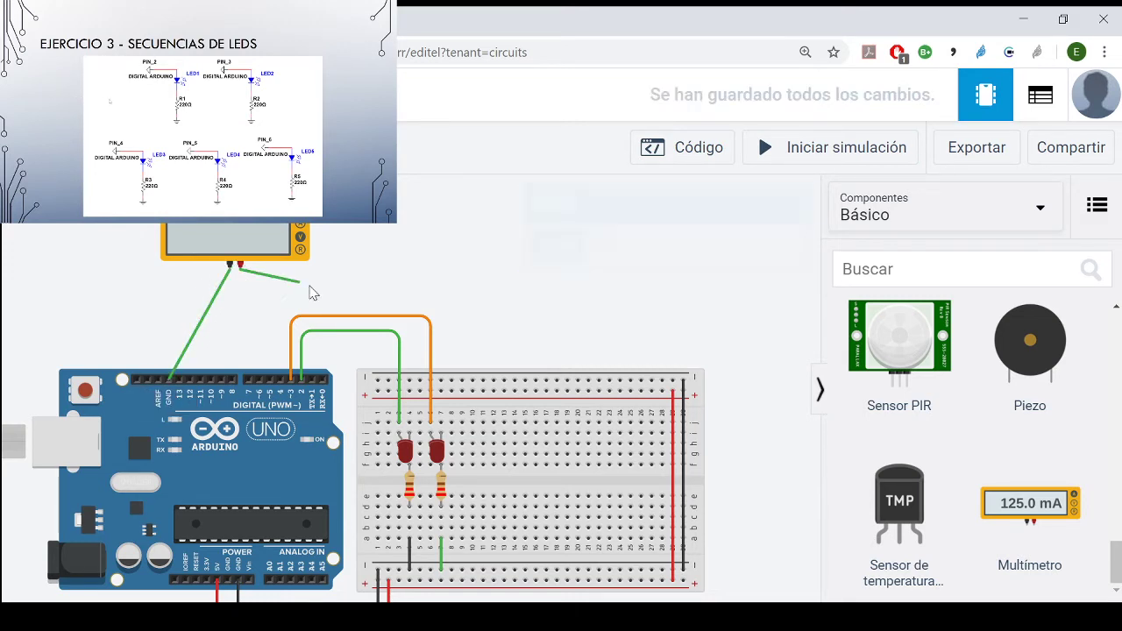
left_click(399, 465)
left_click(840, 140)
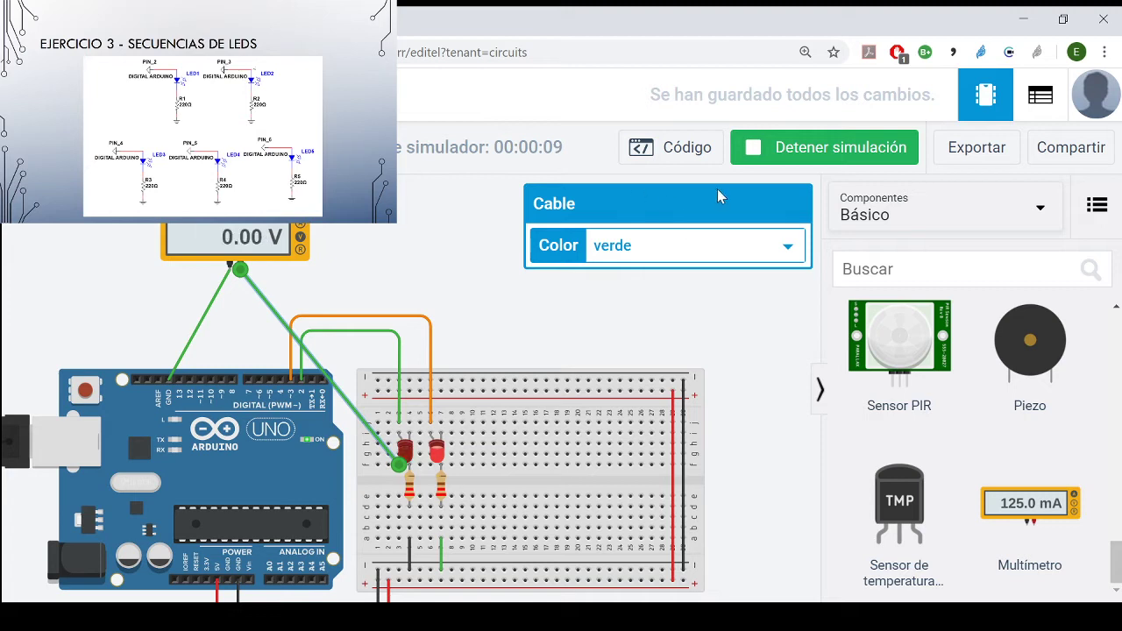
left_click(837, 147)
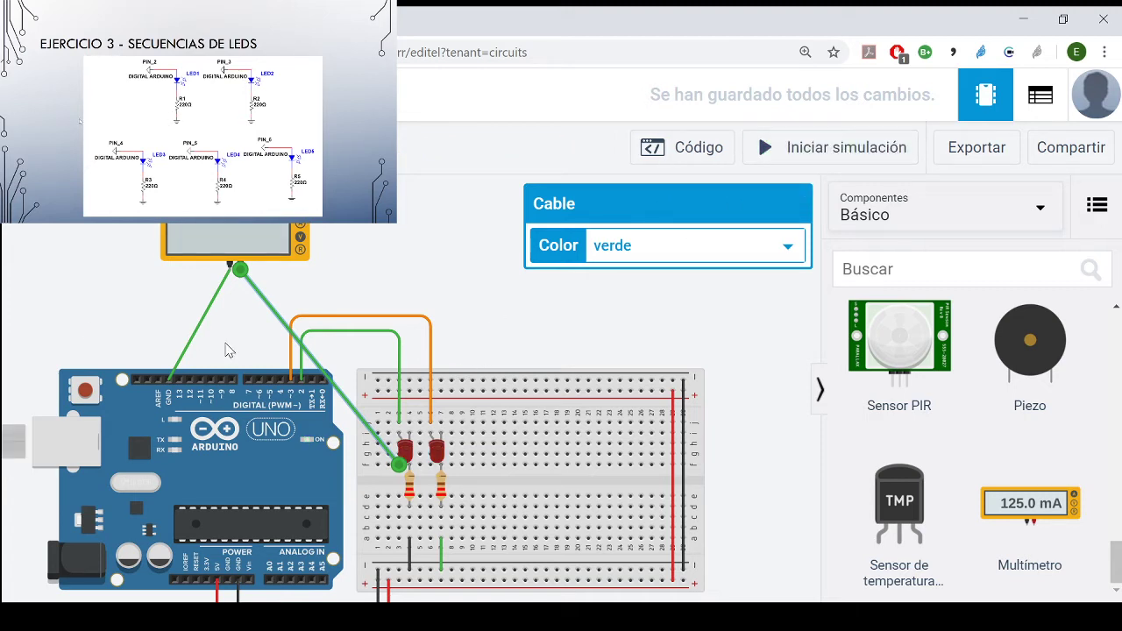
- Remove the multimeter's two green connection wires again
key("Delete")
left_click(197, 337)
key("Delete")
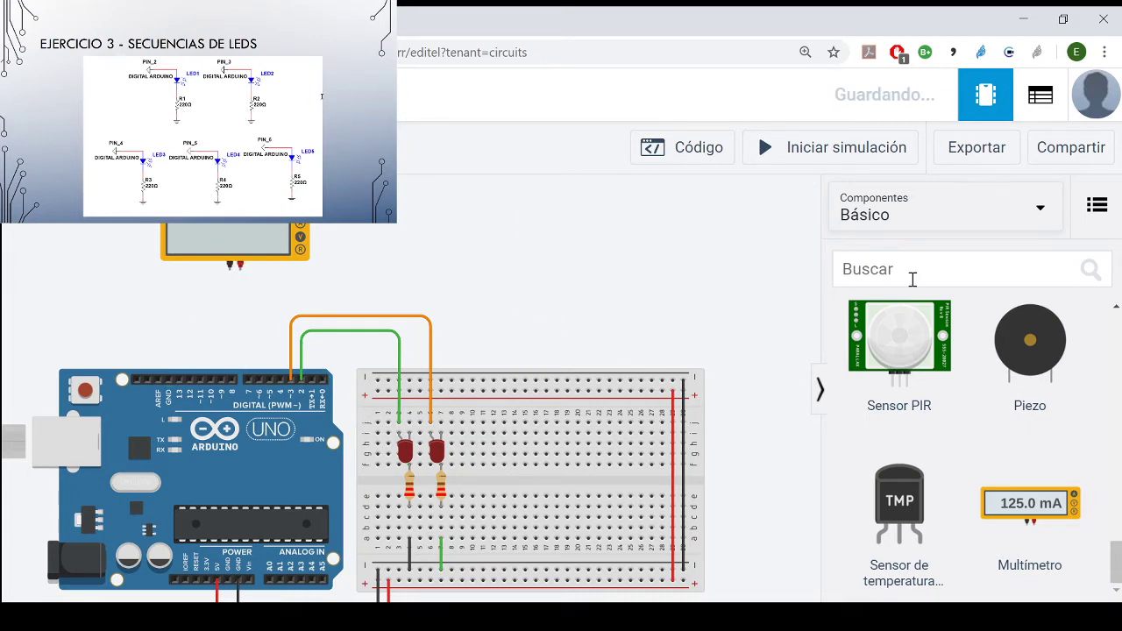
- Add three more LEDs to the breadboard, rotated legs-up, in columns 9 and 10, 12 and 13, and 15 and 16
left_click(937, 215)
left_click(947, 278)
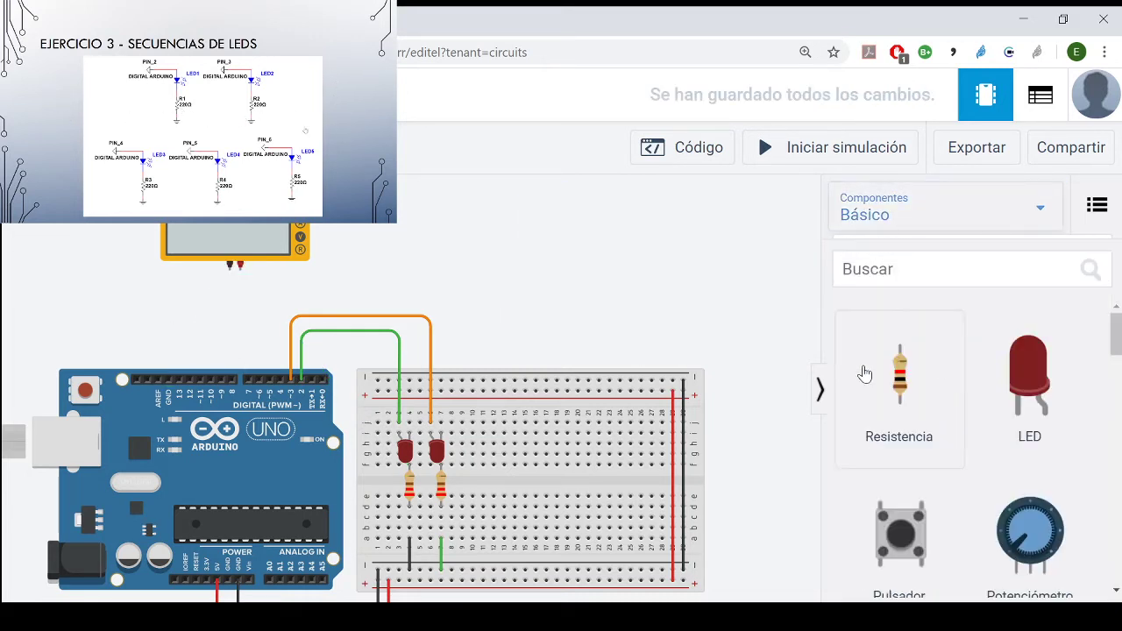
left_click_drag(1042, 387, 474, 465)
left_click_drag(1017, 388, 504, 465)
key("r")
key("r")
key("r")
key("r")
key("r")
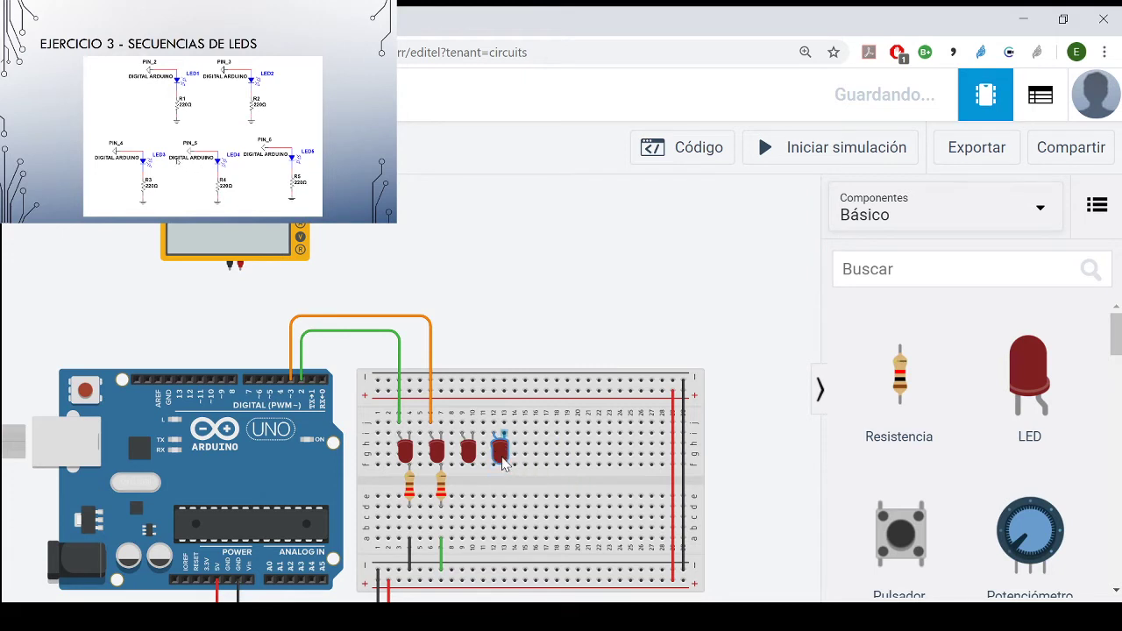
left_click_drag(1039, 400, 531, 451)
key("r")
key("r")
key("r")
key("r")
key("r")
key("r")
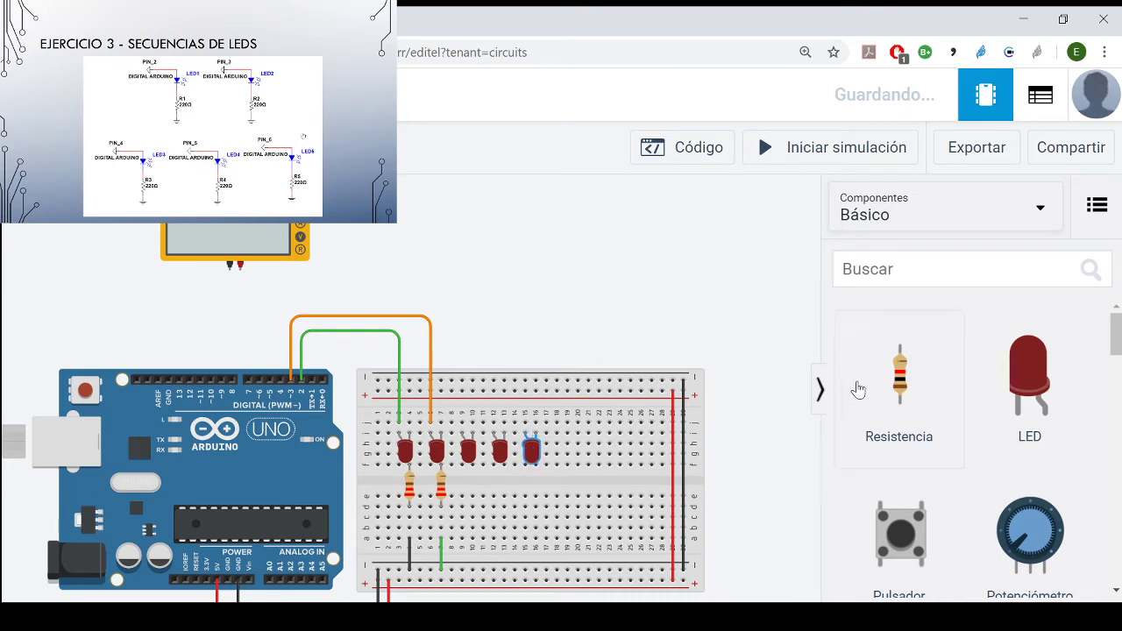
- Add three resistors across the breadboard's centre gap in columns 10, 13 and 16, below the new LEDs
left_click_drag(891, 379, 463, 495)
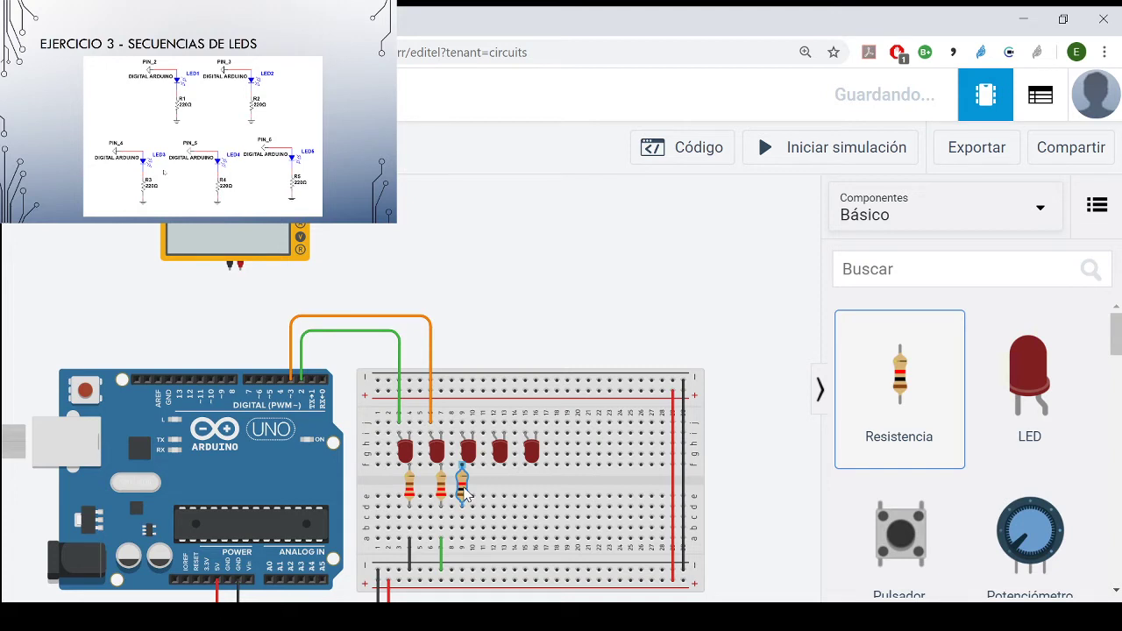
left_click_drag(466, 494, 473, 495)
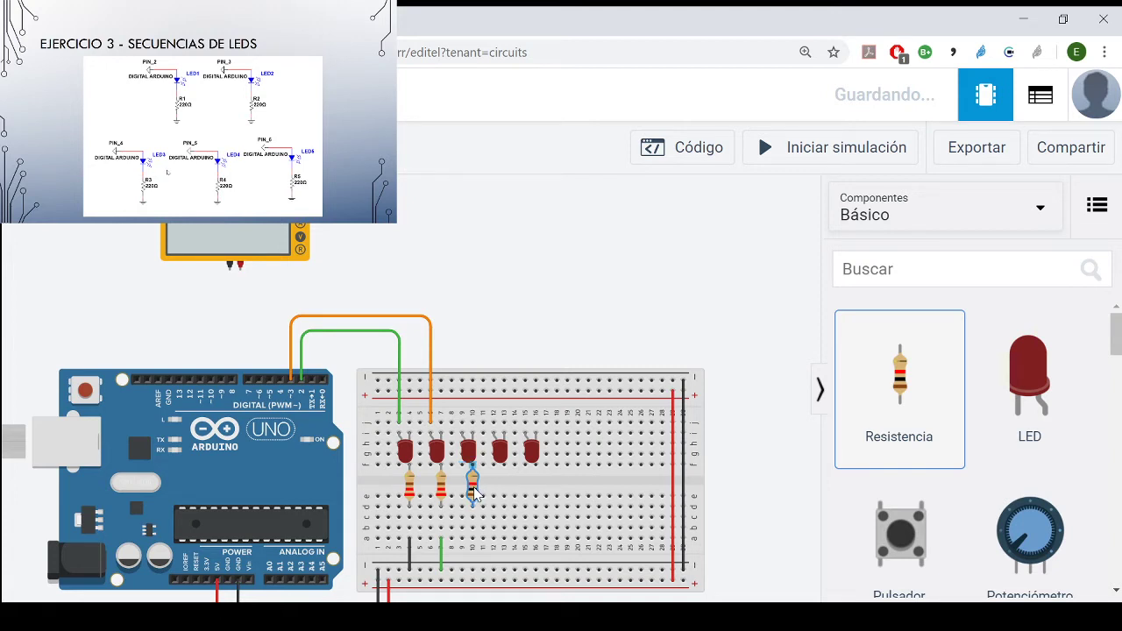
left_click_drag(901, 391, 510, 496)
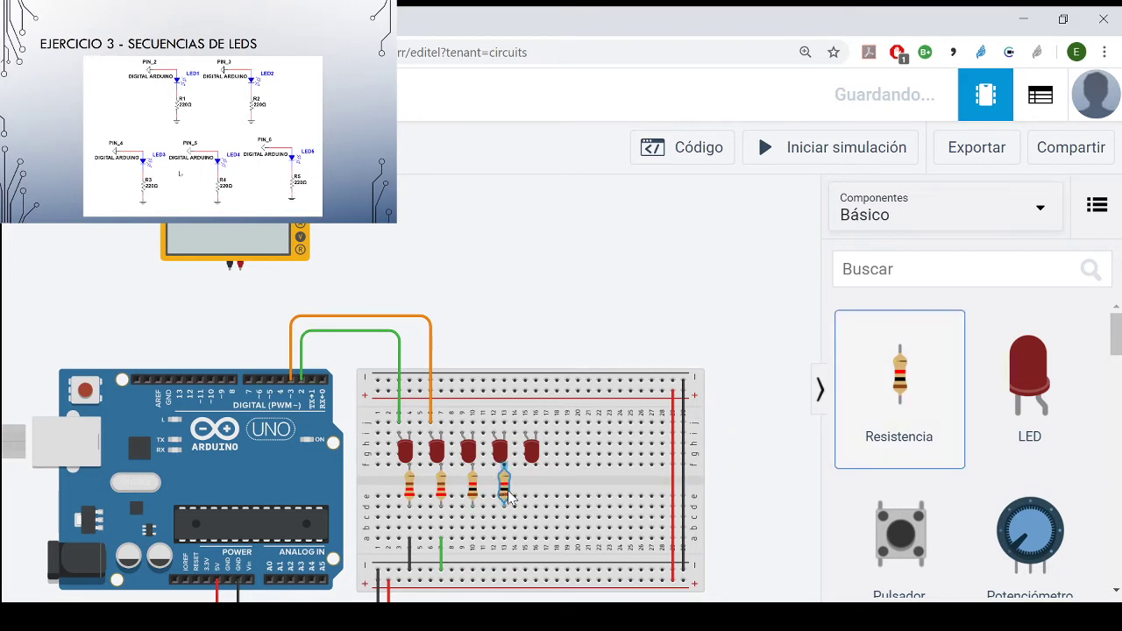
left_click_drag(909, 394, 537, 489)
- Set the resistor in column 10 to 220 Ω
left_click(474, 482)
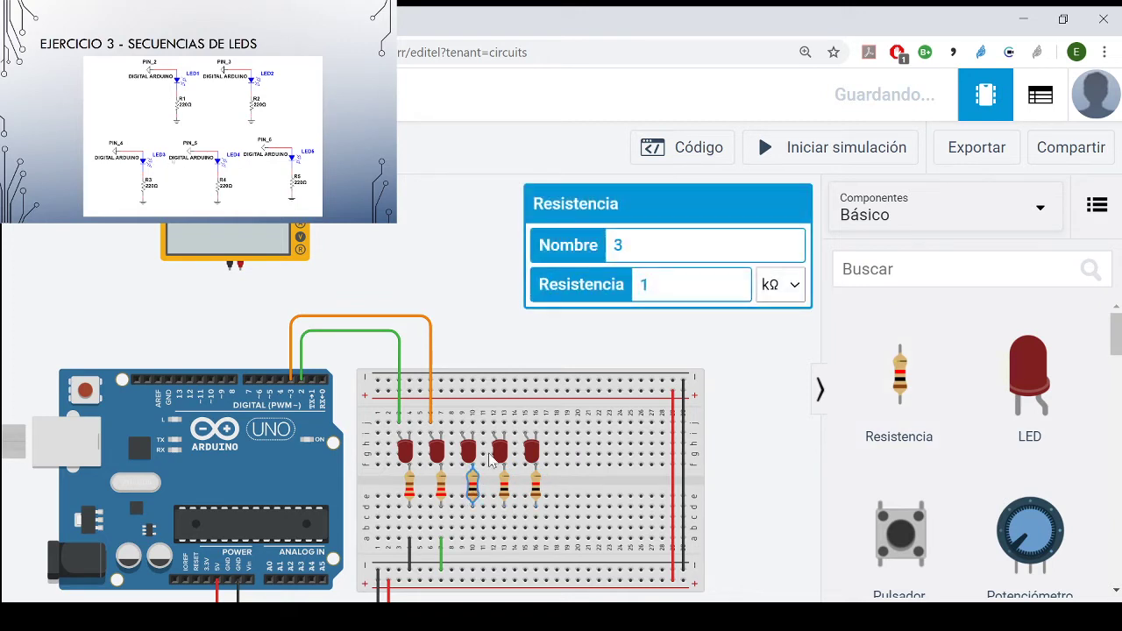
left_click_drag(660, 286, 567, 289)
type("220")
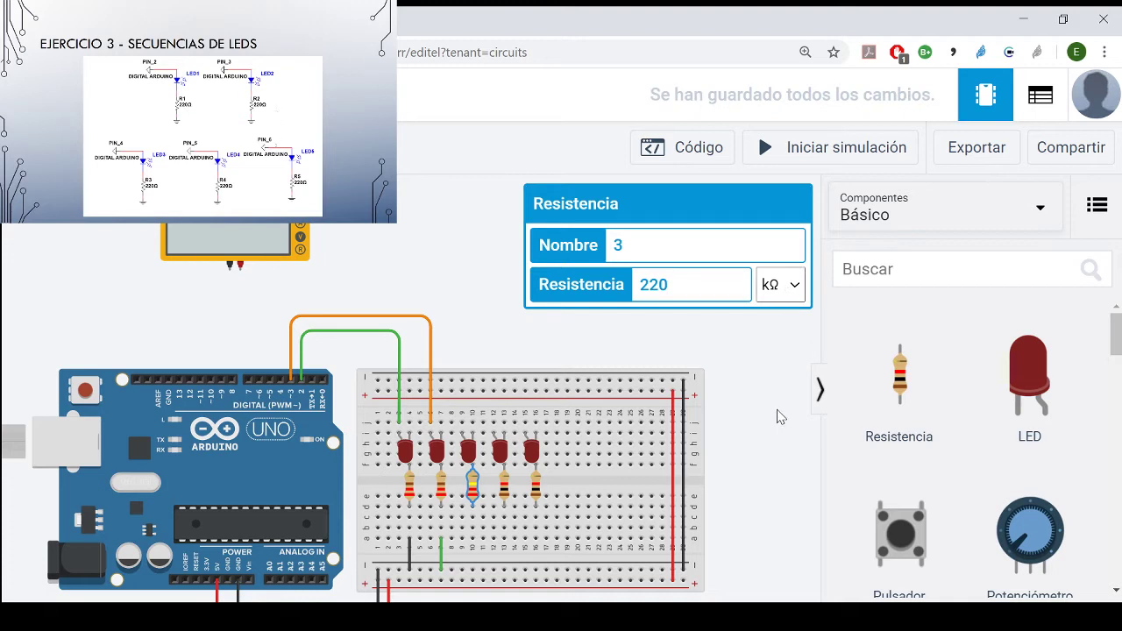
left_click(780, 433)
- Set the resistor in column 13 to 220 Ω
left_click(505, 489)
left_click_drag(673, 285, 639, 287)
type("220")
left_click(792, 286)
left_click(783, 432)
left_click(783, 432)
- Set the resistor in column 16 to 220 Ω
left_click(536, 486)
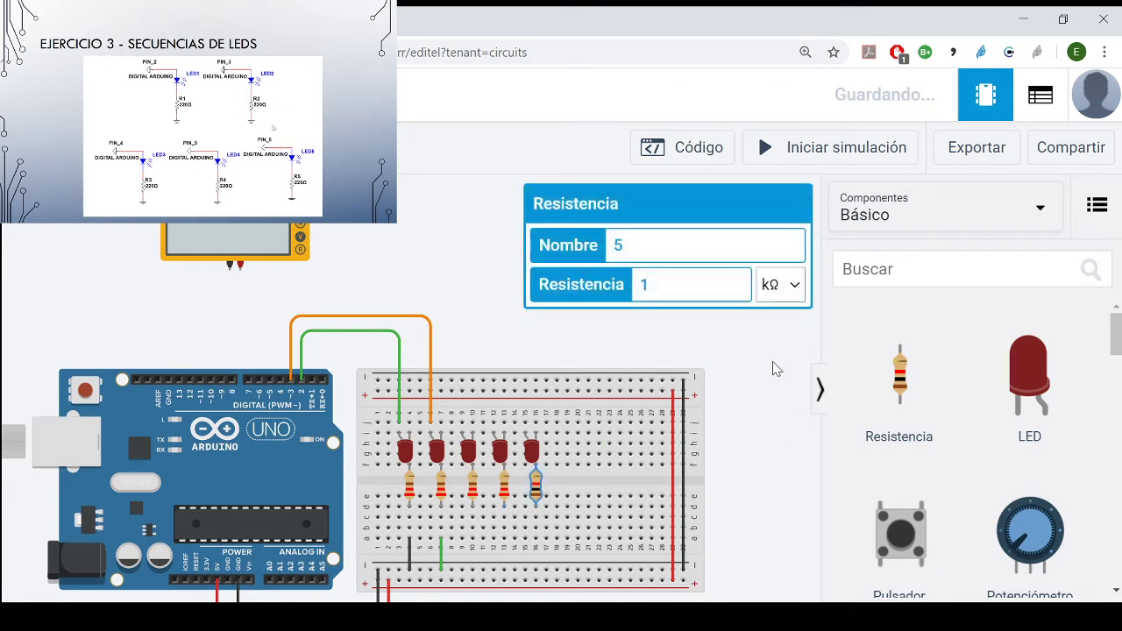
left_click(789, 435)
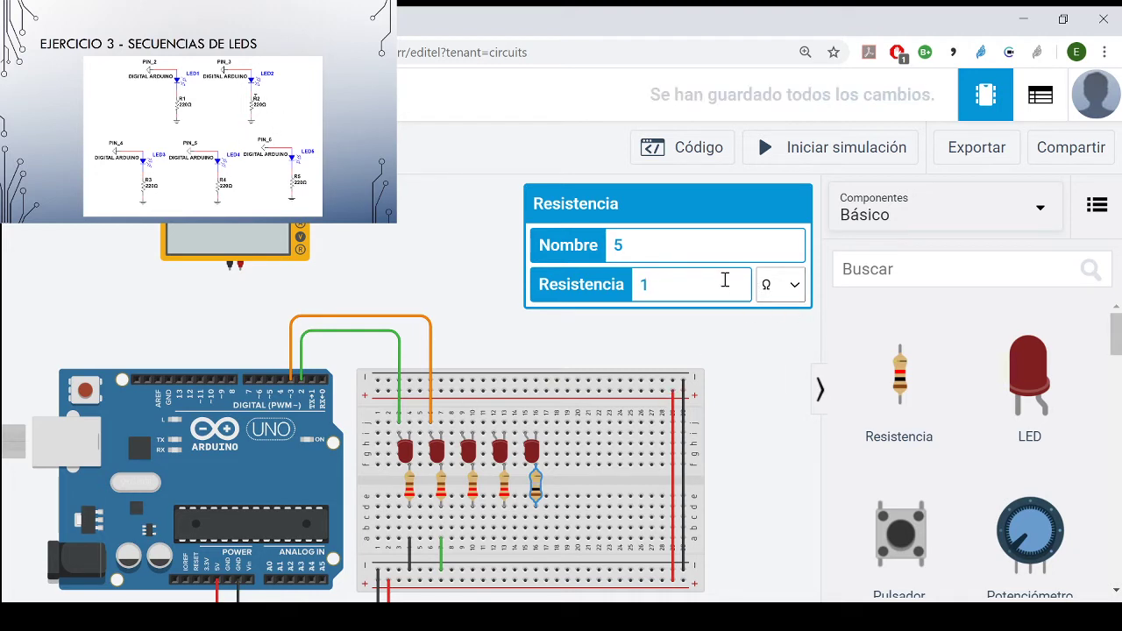
type("220")
left_click(764, 390)
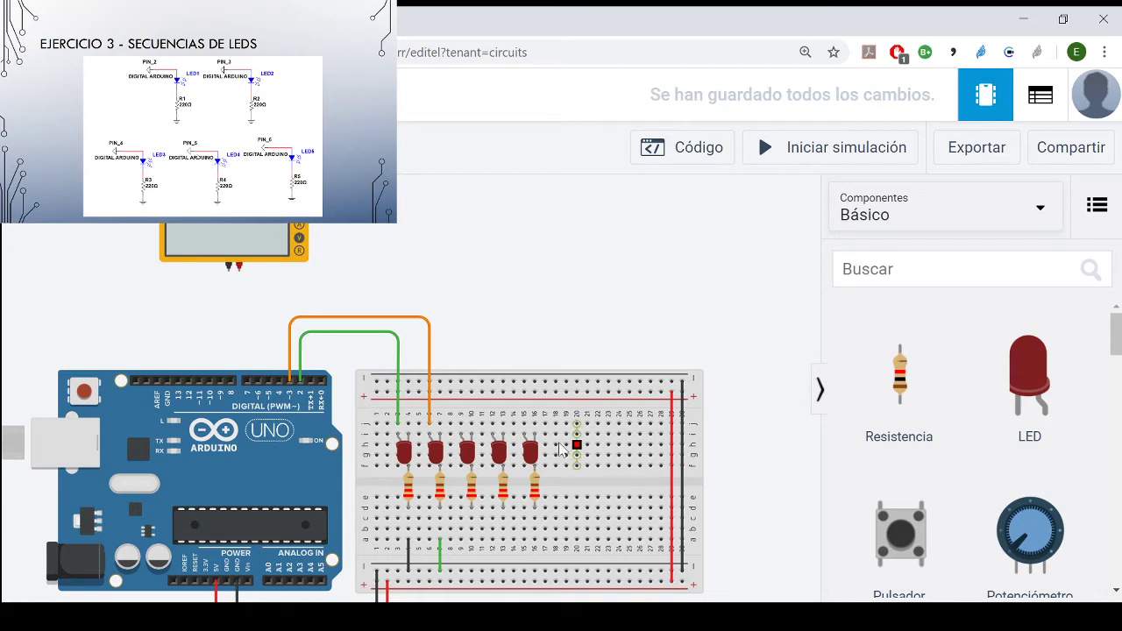
- Wire row j of column 10 above the third LED to Arduino pin 4, with square bends above the existing wires
left_click(473, 433)
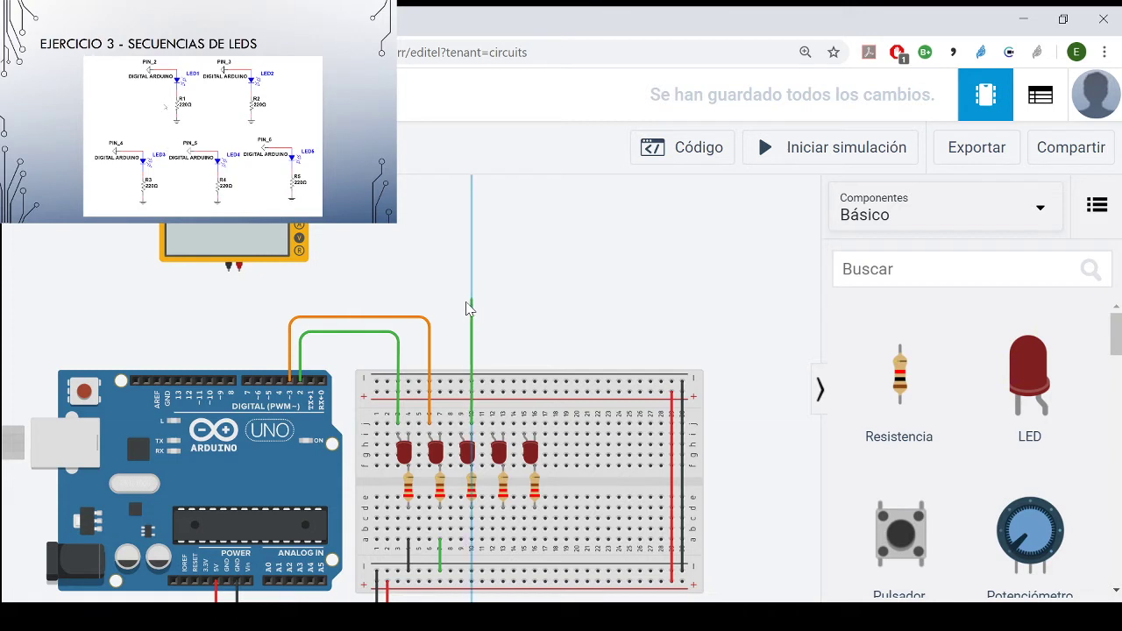
left_click(472, 303)
left_click(270, 301)
left_click(279, 380)
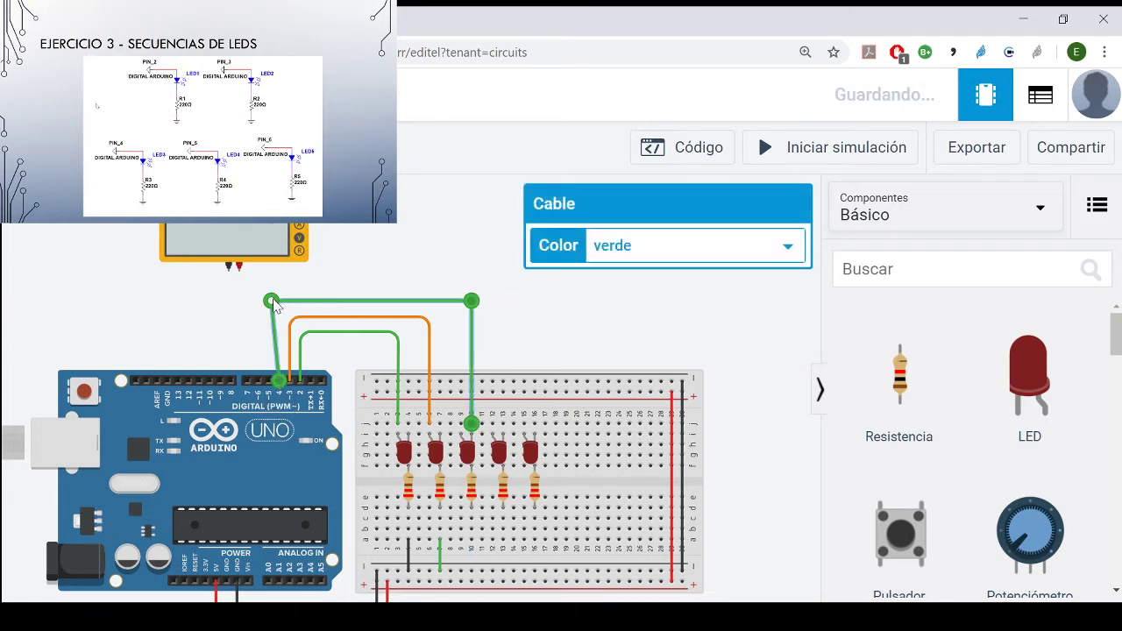
left_click_drag(272, 303, 279, 301)
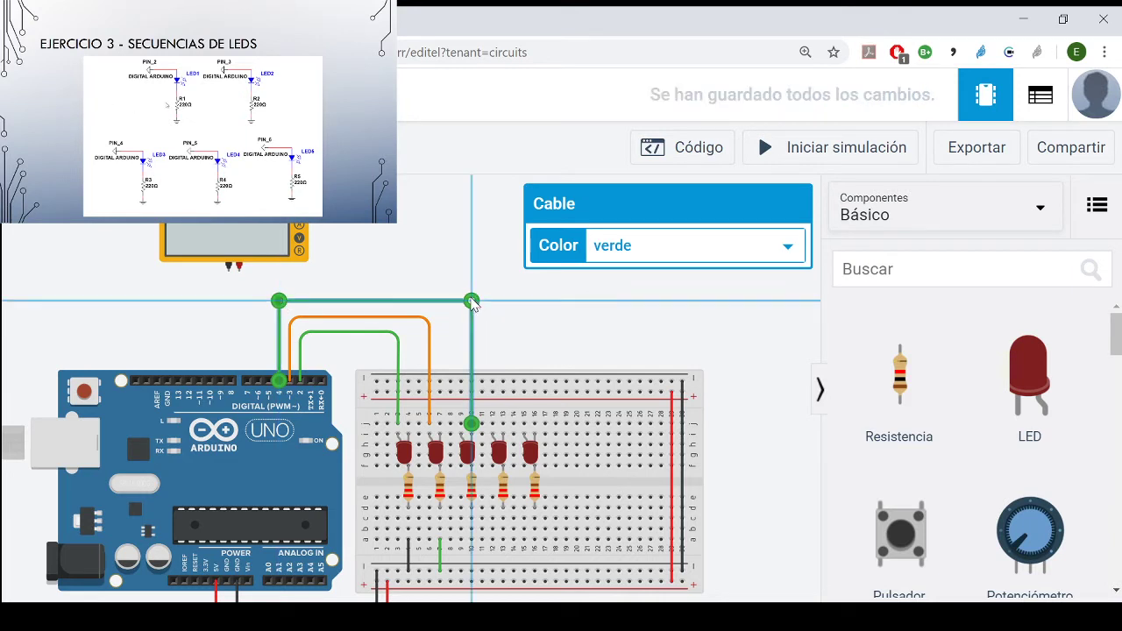
left_click(518, 320)
- Wire row j of column 13 above the fourth LED to Arduino pin 5, routing it above the pin 4 wire
left_click(502, 423)
left_click(504, 283)
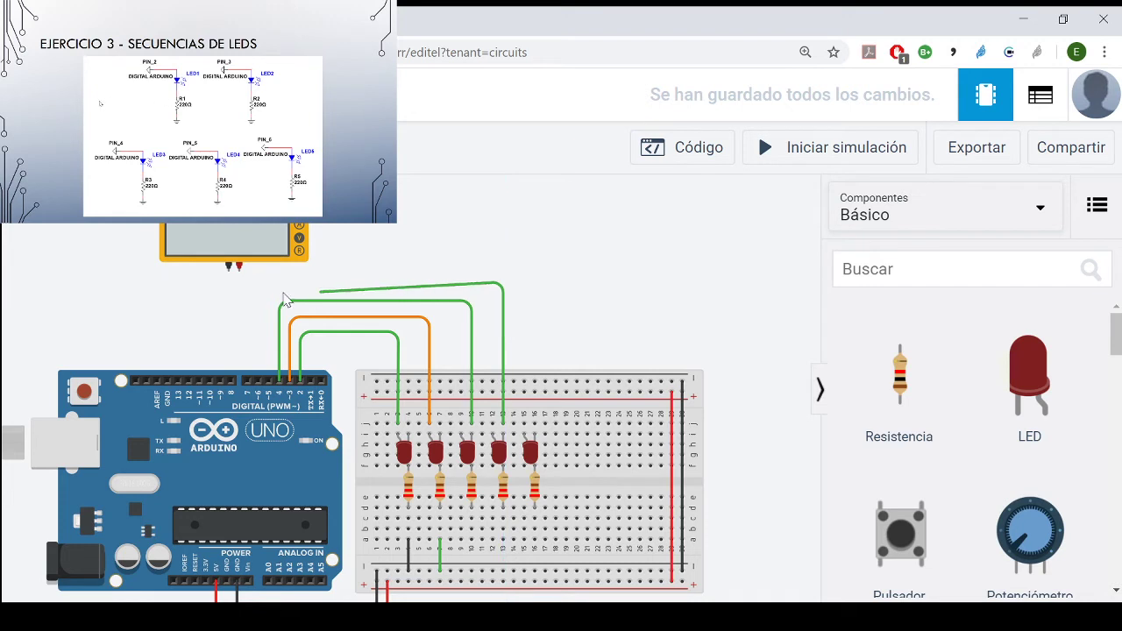
left_click(267, 283)
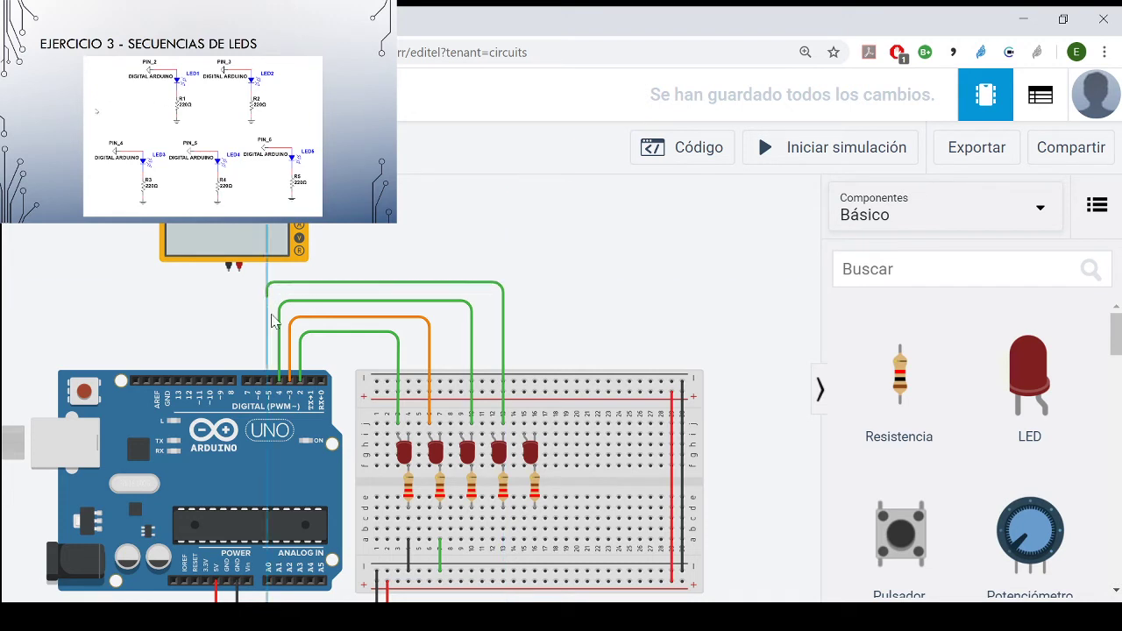
left_click(266, 381)
- Wire Arduino pin 6 to row j of column 16 above the fifth LED, routing it above the other wires
left_click(258, 380)
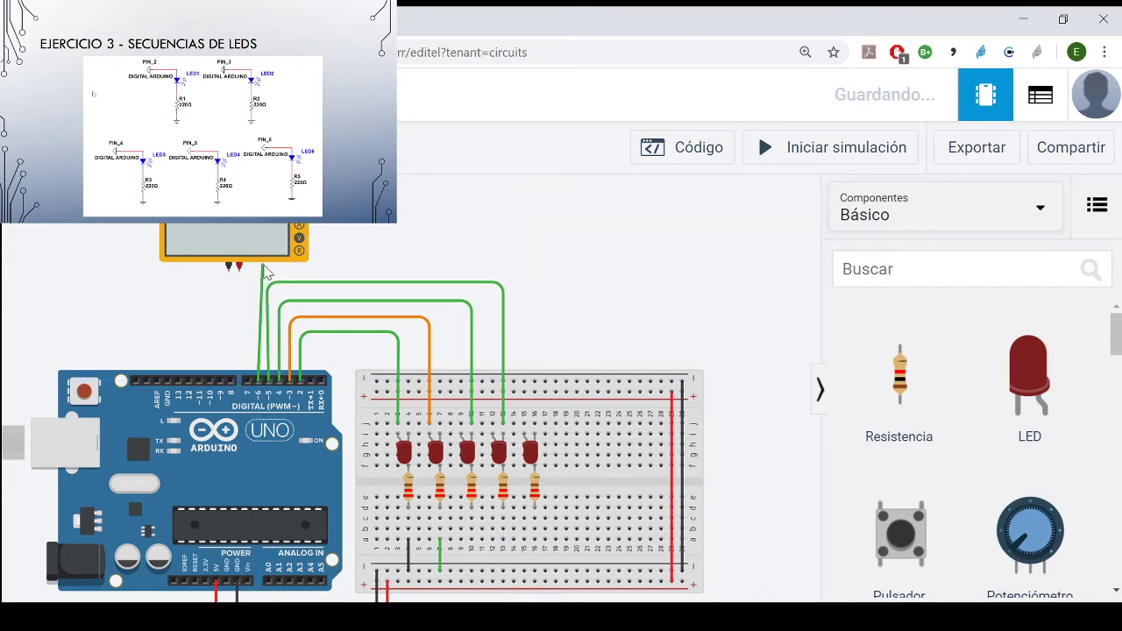
left_click(258, 272)
left_click(534, 280)
left_click(535, 425)
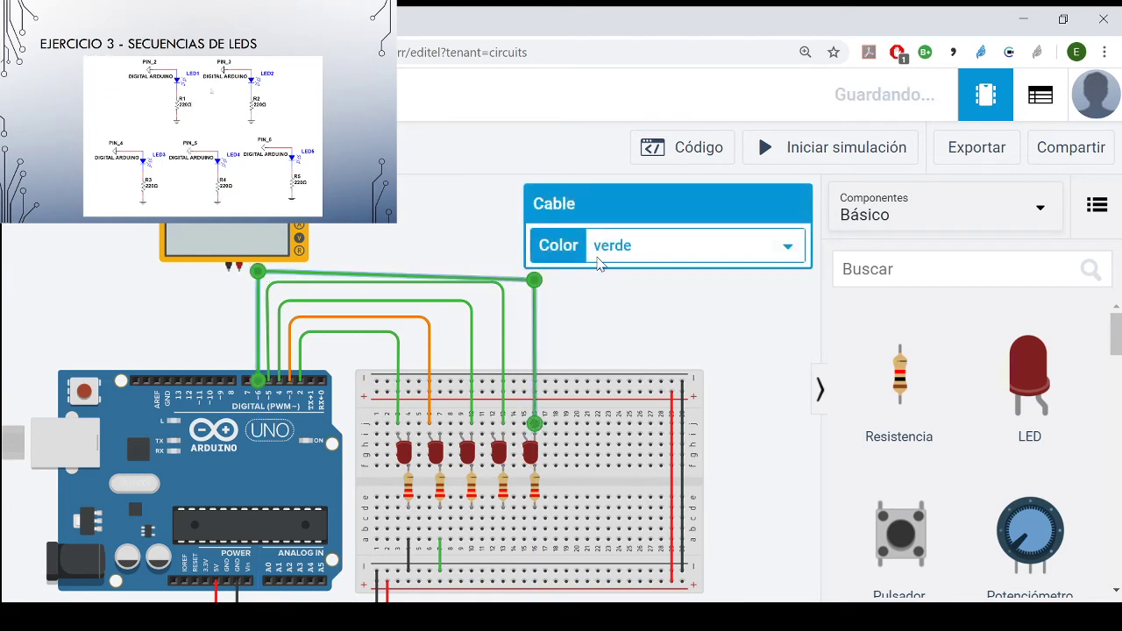
- Square up the upper bends of the pin 6 and pin 5 wires and colour the pin 5 wire blue (azul)
left_click_drag(534, 281, 504, 283)
left_click(504, 284)
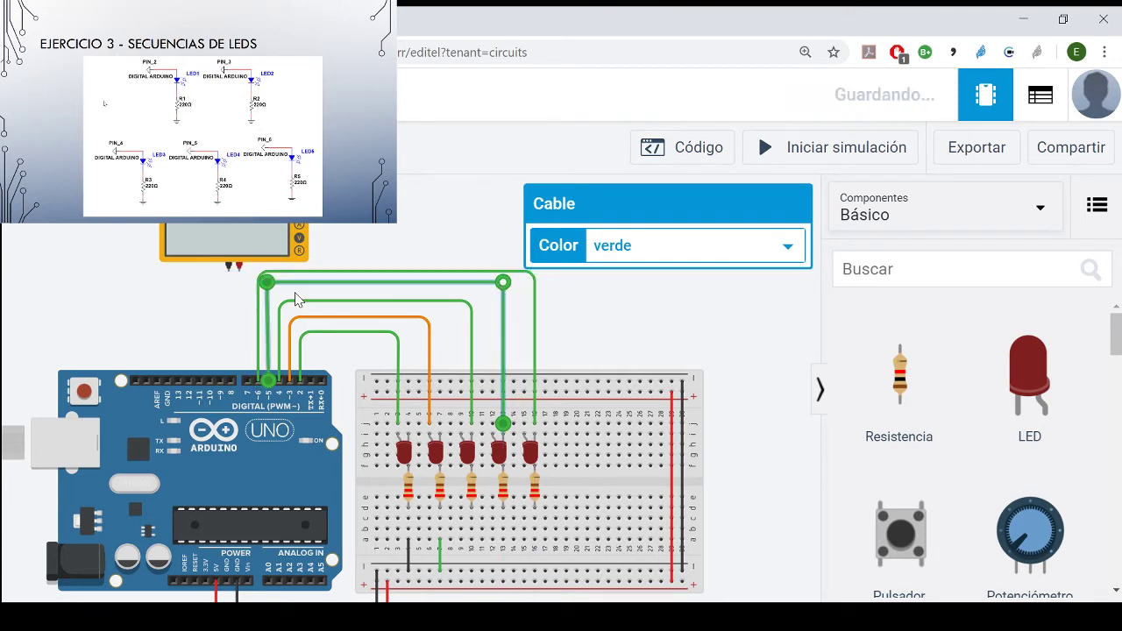
left_click_drag(266, 287, 268, 281)
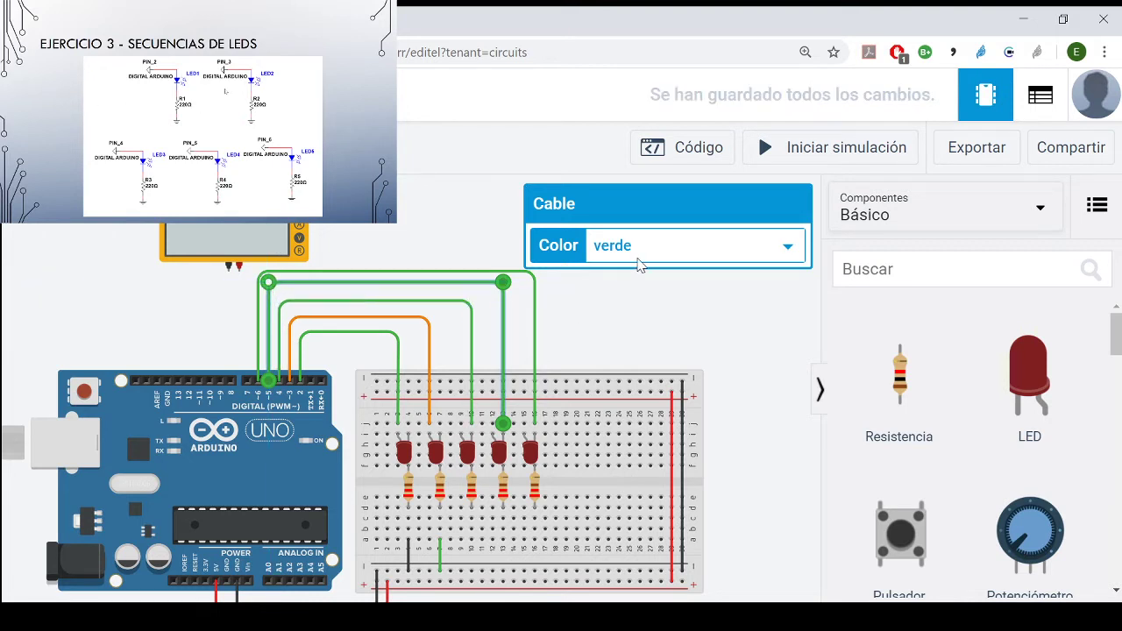
left_click(644, 443)
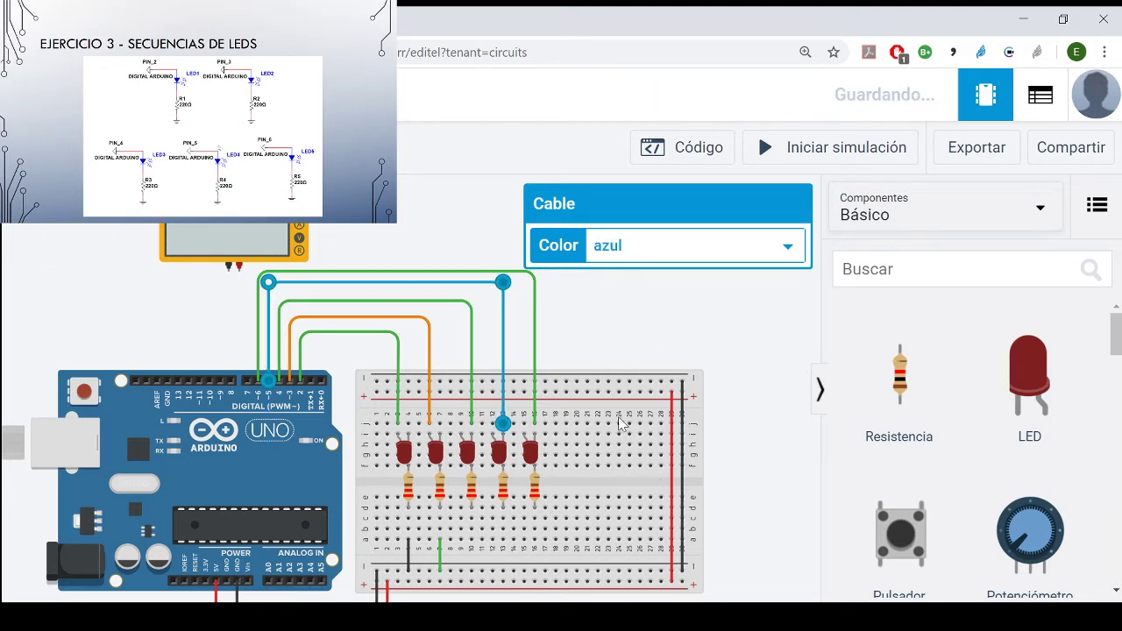
left_click(593, 302)
- Colour the pin 6 wire pink (rosado) and the pin 4 wire brown (marrón)
left_click(536, 305)
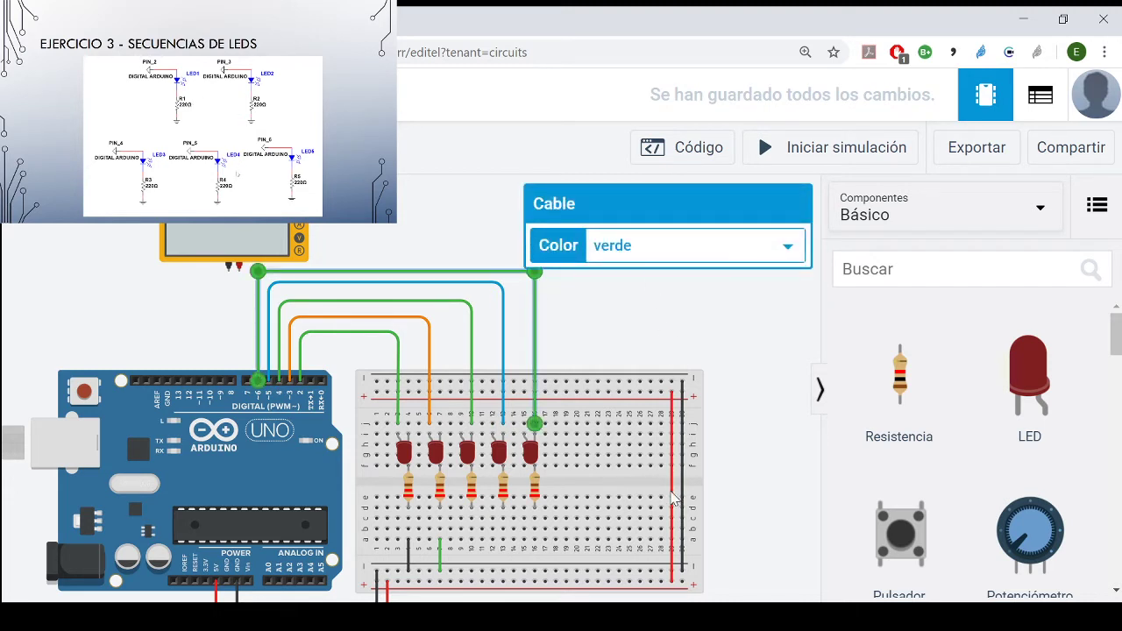
left_click(669, 485)
left_click(606, 314)
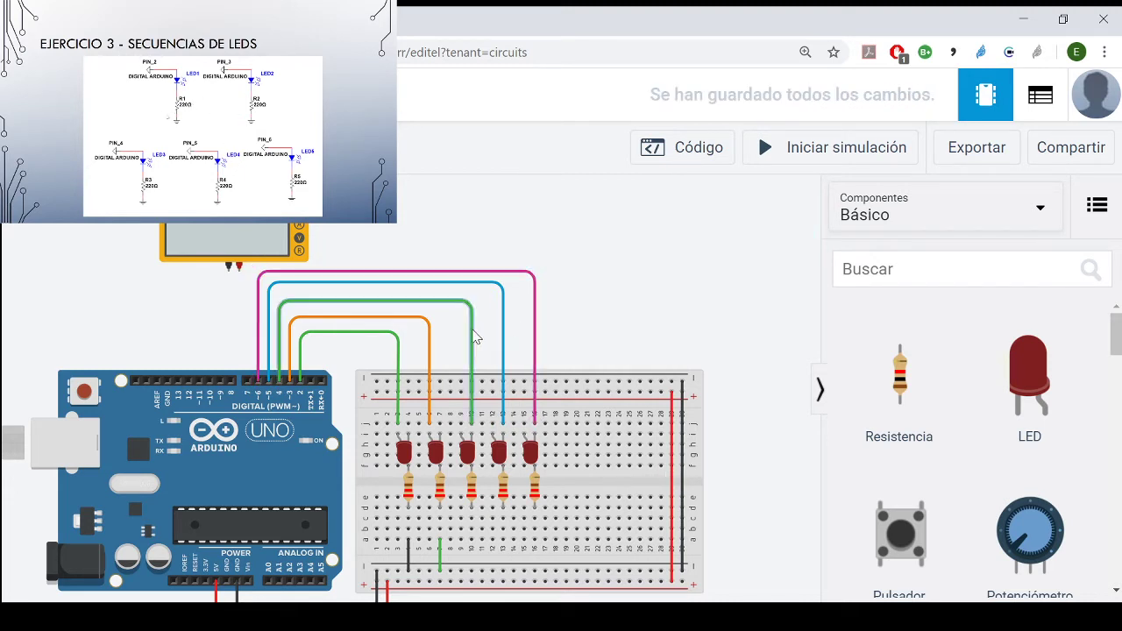
left_click(473, 336)
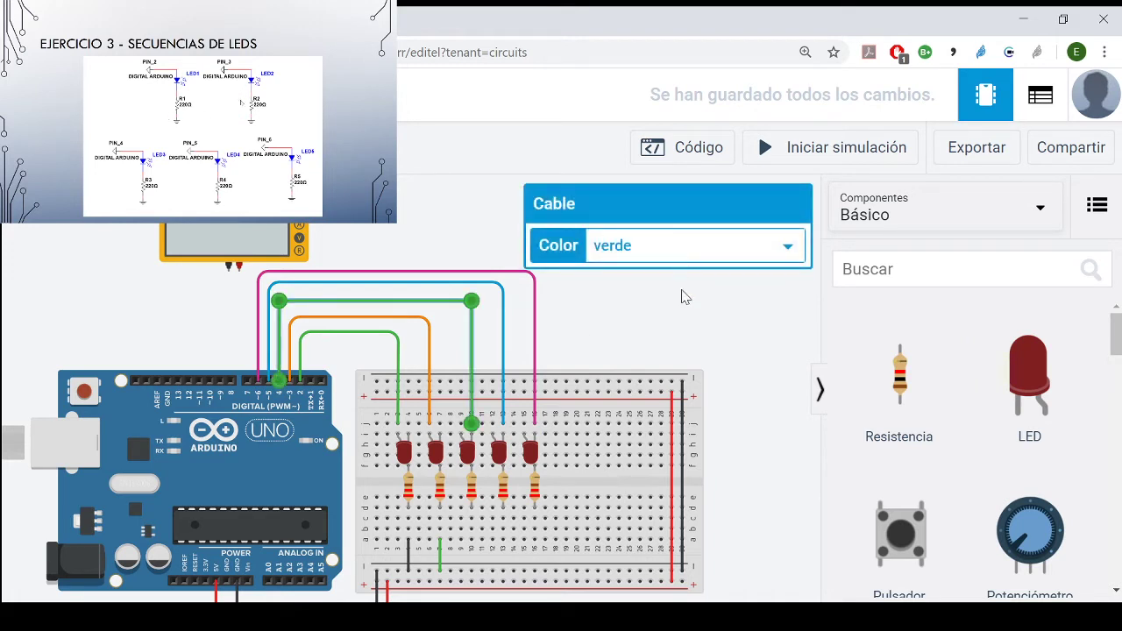
left_click(699, 524)
left_click(631, 339)
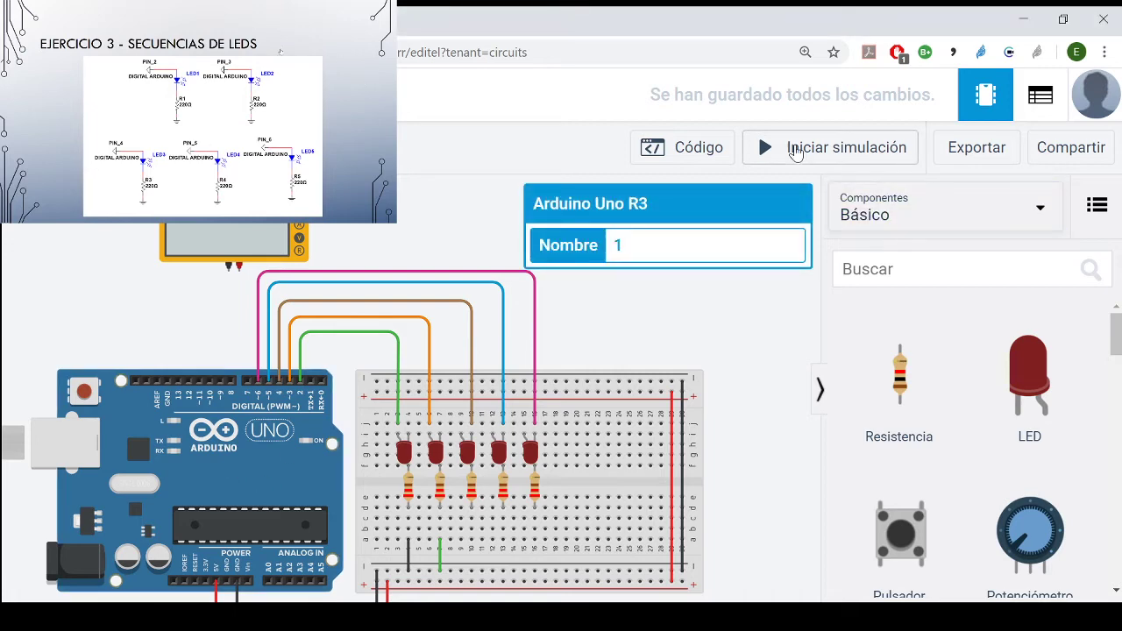
- Replace the whole Arduino code with the copied LED sequence program for pins 2 to 6, and close the code editor
left_click(660, 147)
left_click_drag(561, 541, 424, 132)
key("ctrl+v")
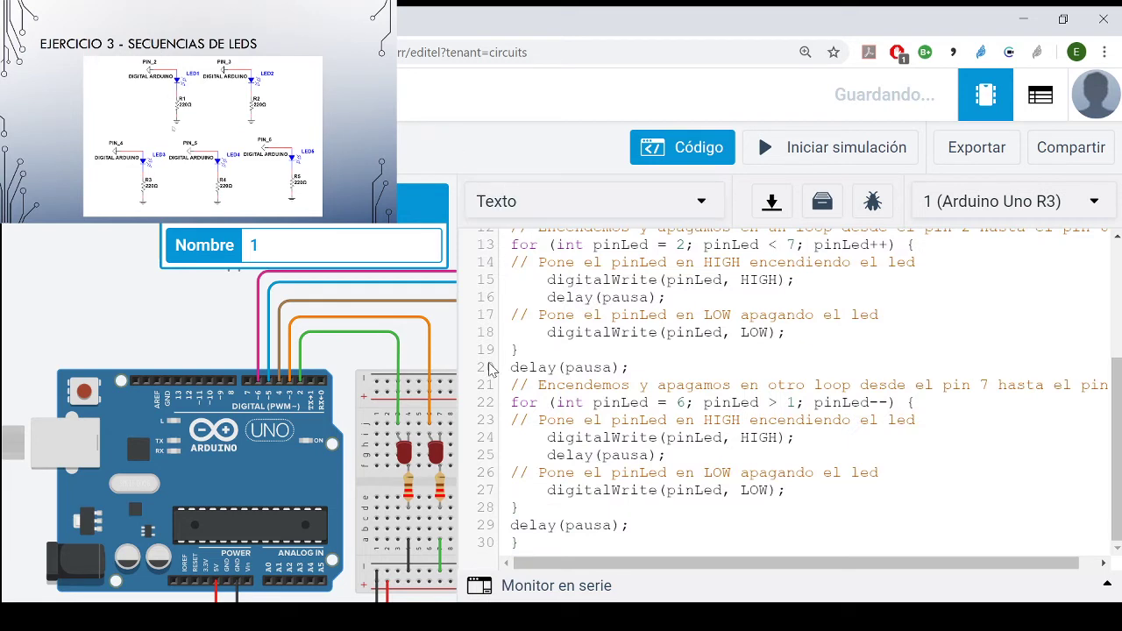
left_click(198, 359)
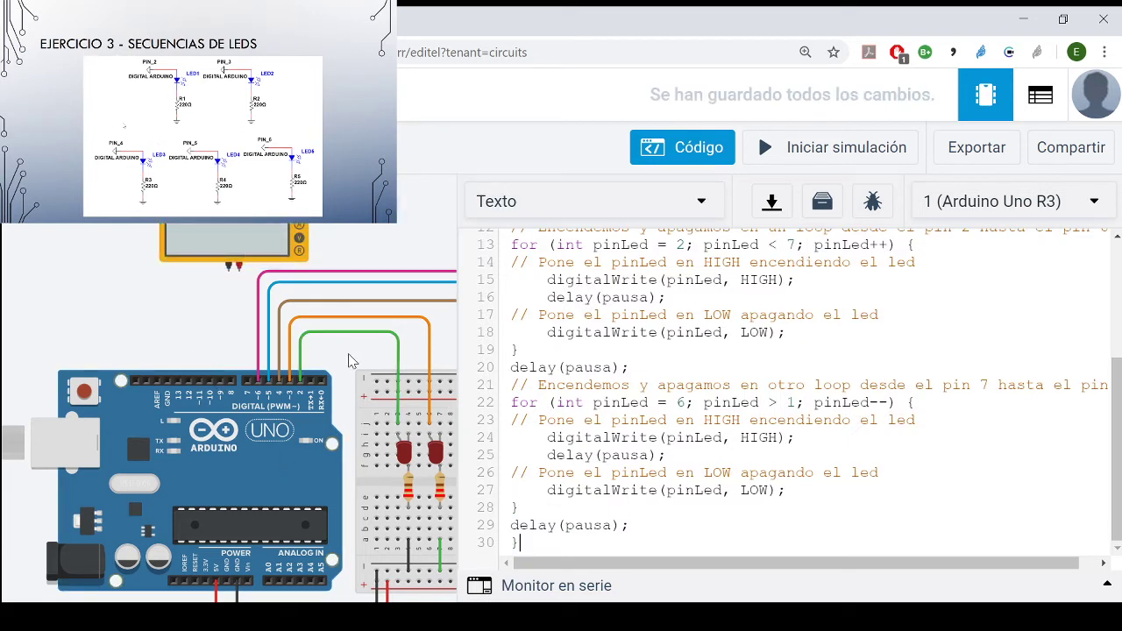
scroll(350, 363, "down", 1)
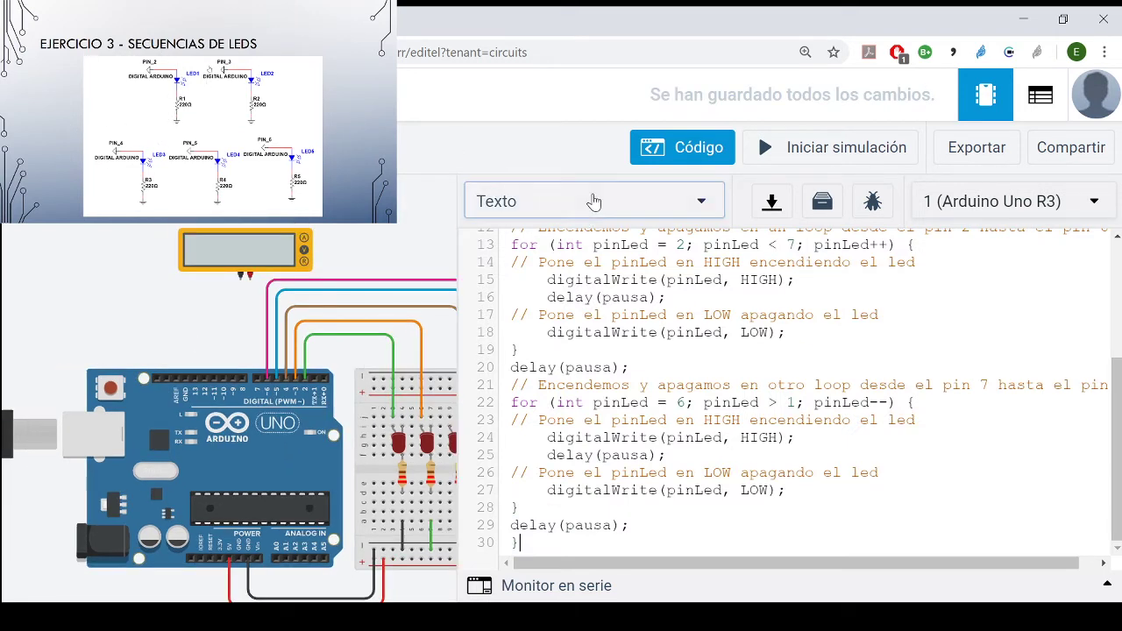
left_click(711, 167)
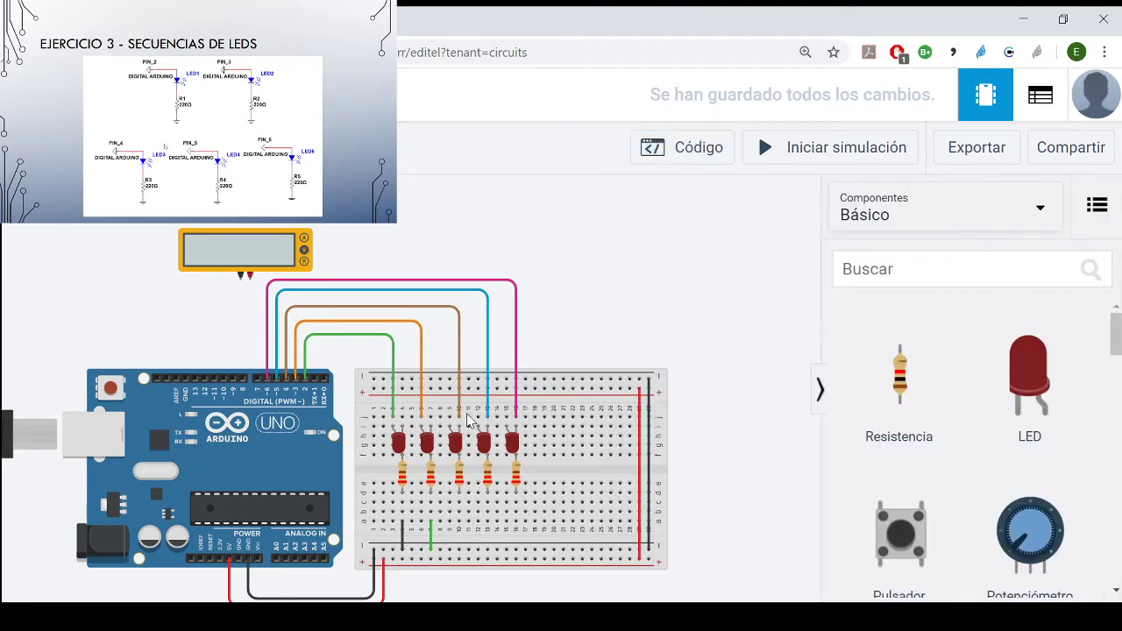
- Move the brown wire's breadboard end to row j of column 9, in line with the third LED's anode, and realign its bend
scroll(462, 433, "up", 1)
scroll(462, 430, "up", 1)
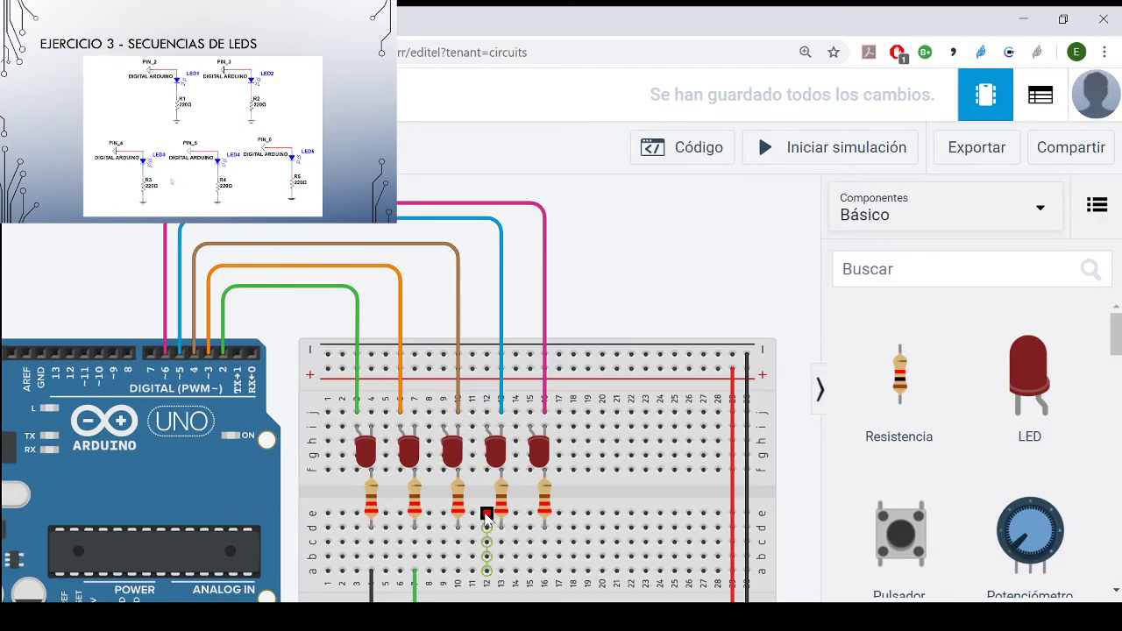
left_click(460, 404)
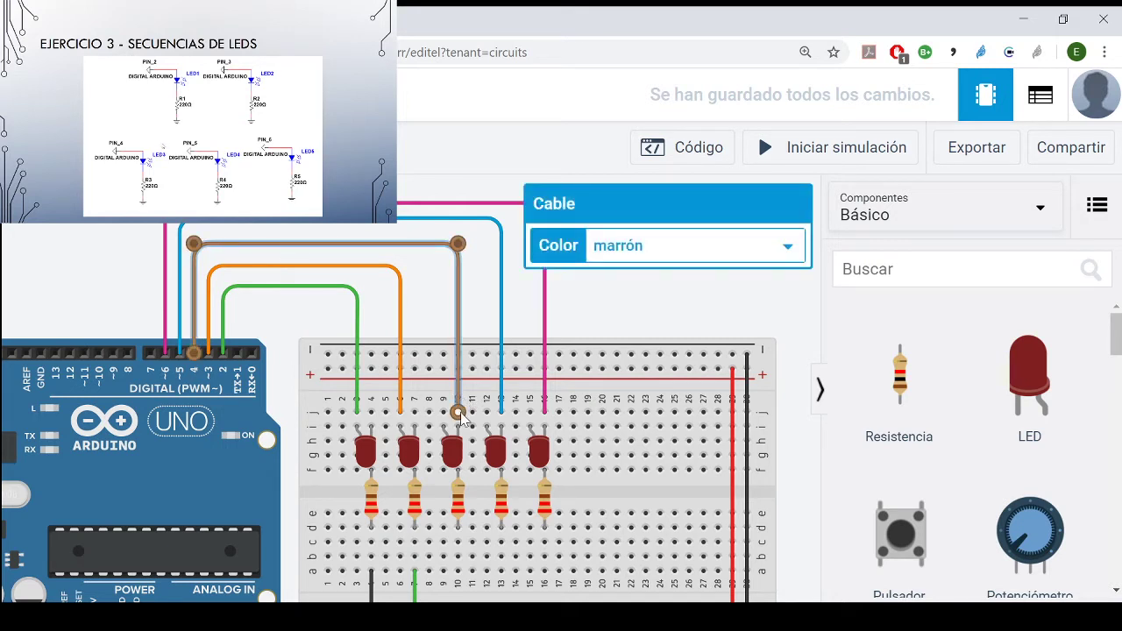
left_click_drag(461, 403, 443, 410)
left_click_drag(456, 243, 437, 242)
left_click(524, 319)
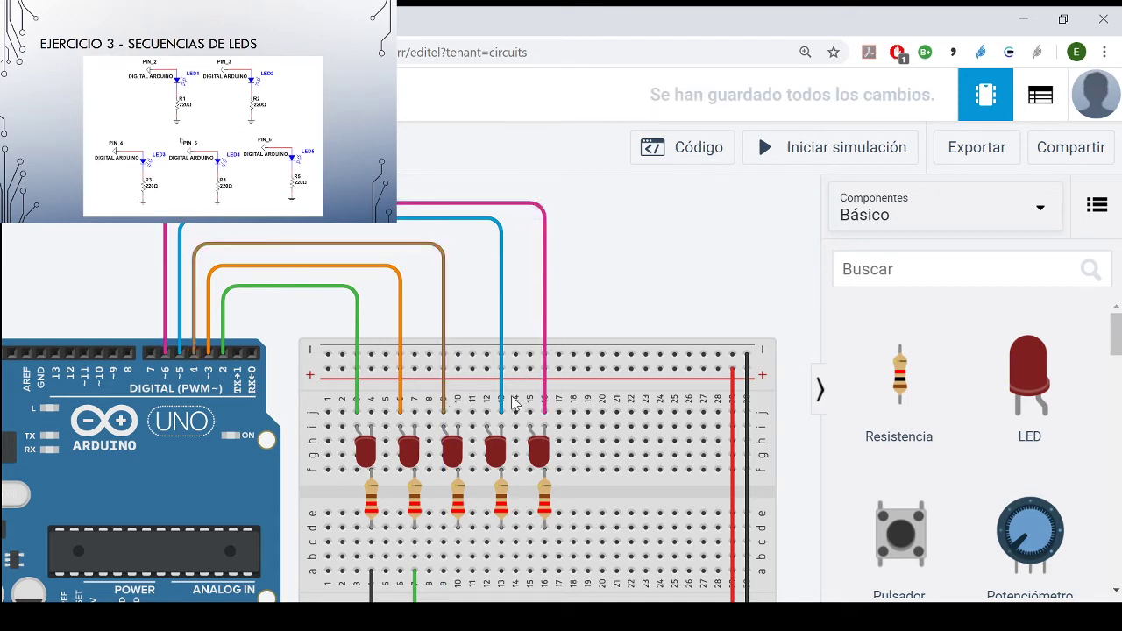
- Move the blue wire's breadboard end to row j of column 12, in line with the fourth LED's anode, and realign its bend
left_click(502, 405)
left_click_drag(505, 416, 495, 419)
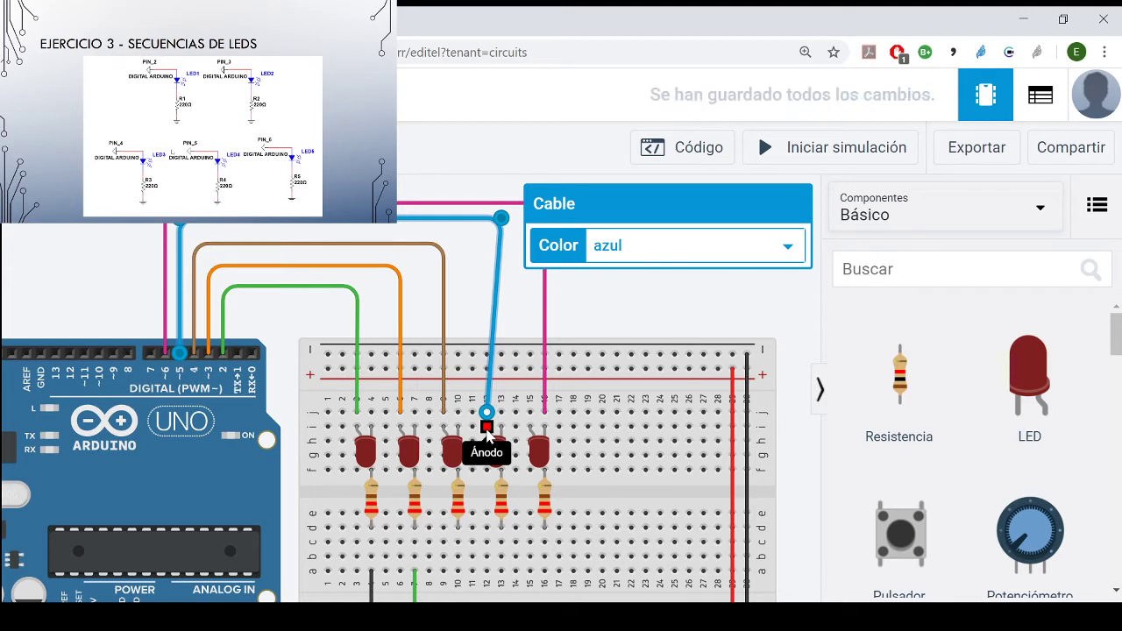
left_click_drag(501, 220, 488, 219)
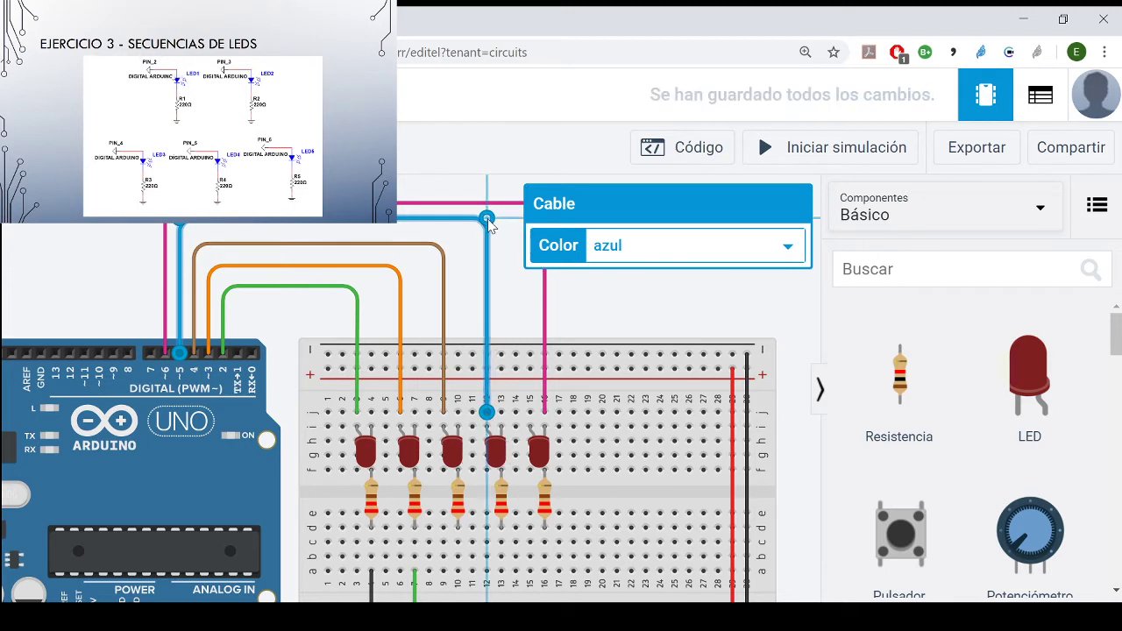
left_click(567, 301)
- Move the pink wire's breadboard end to row j of column 15, in line with the fifth LED's anode, and straighten its bend
left_click(549, 383)
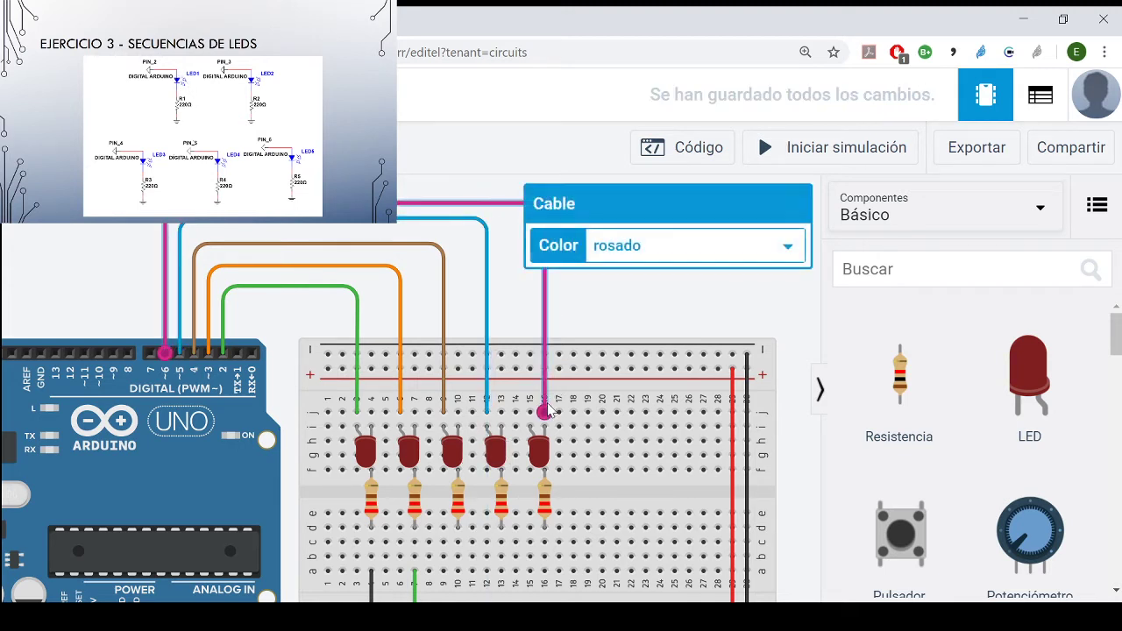
left_click_drag(545, 409, 529, 412)
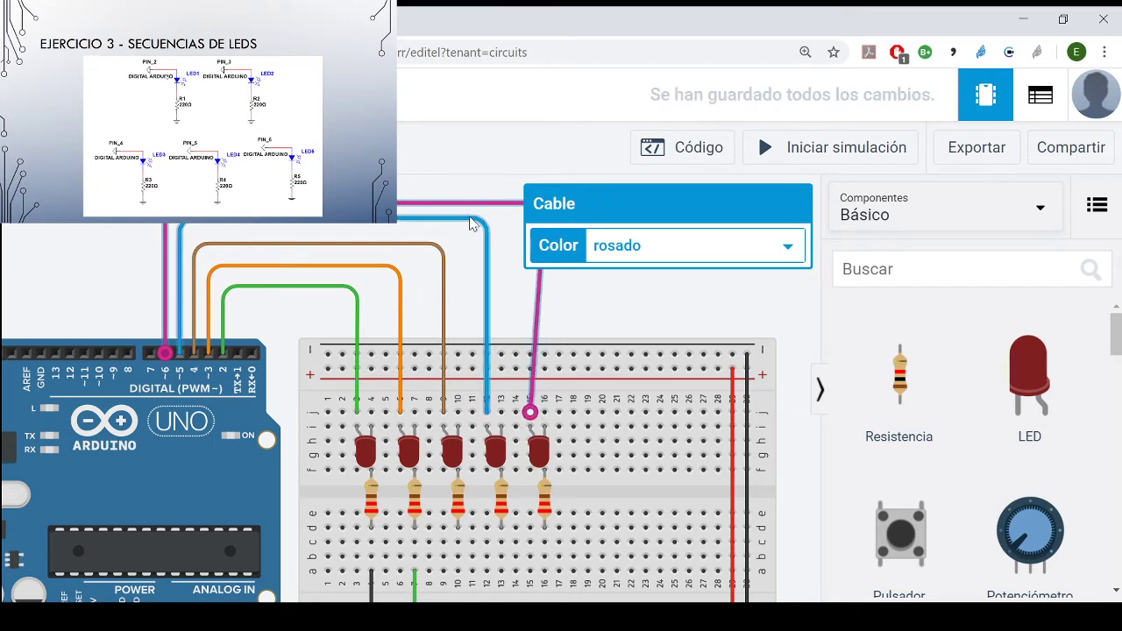
left_click(517, 232)
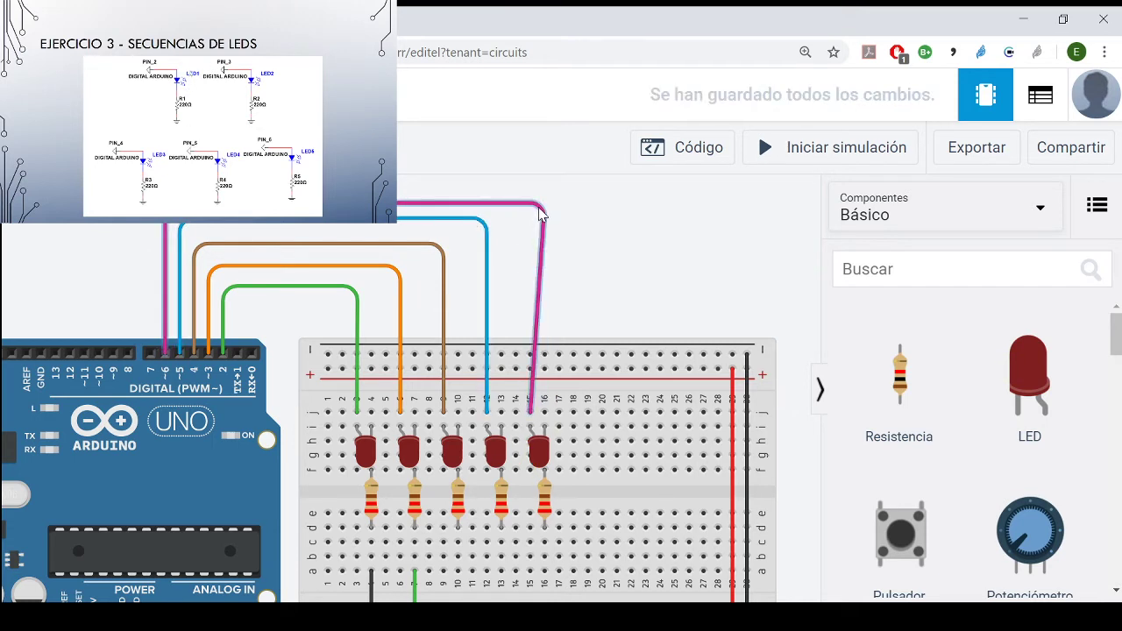
left_click(540, 214)
scroll(646, 296, "down", 3)
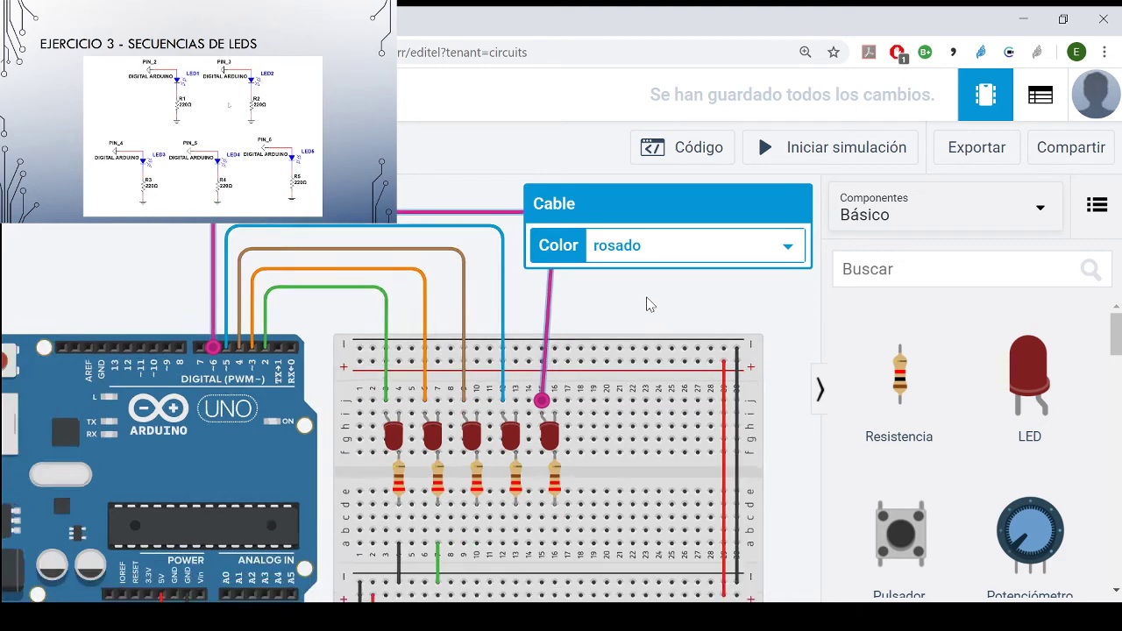
left_click_drag(646, 292, 569, 339)
left_click(501, 301)
left_click_drag(500, 301, 495, 302)
left_click(529, 375)
- Wire row a of columns 10, 13 and 16, below the last three resistors, to the breadboard's lower negative rail
scroll(520, 508, "down", 3)
scroll(526, 517, "up", 2)
scroll(525, 517, "up", 2)
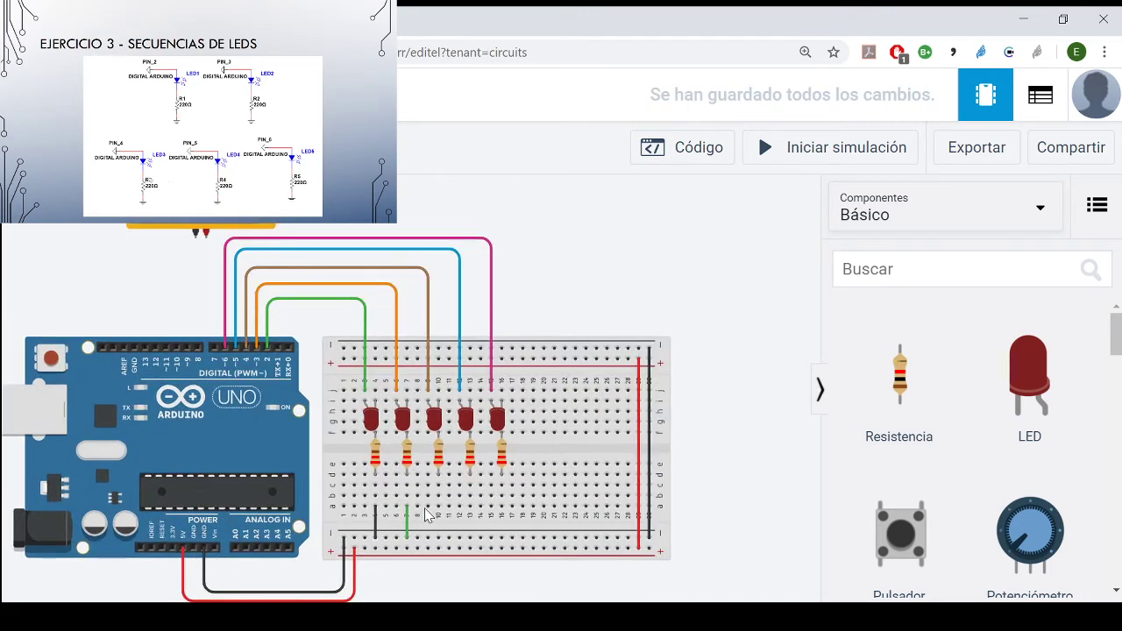
left_click(438, 506)
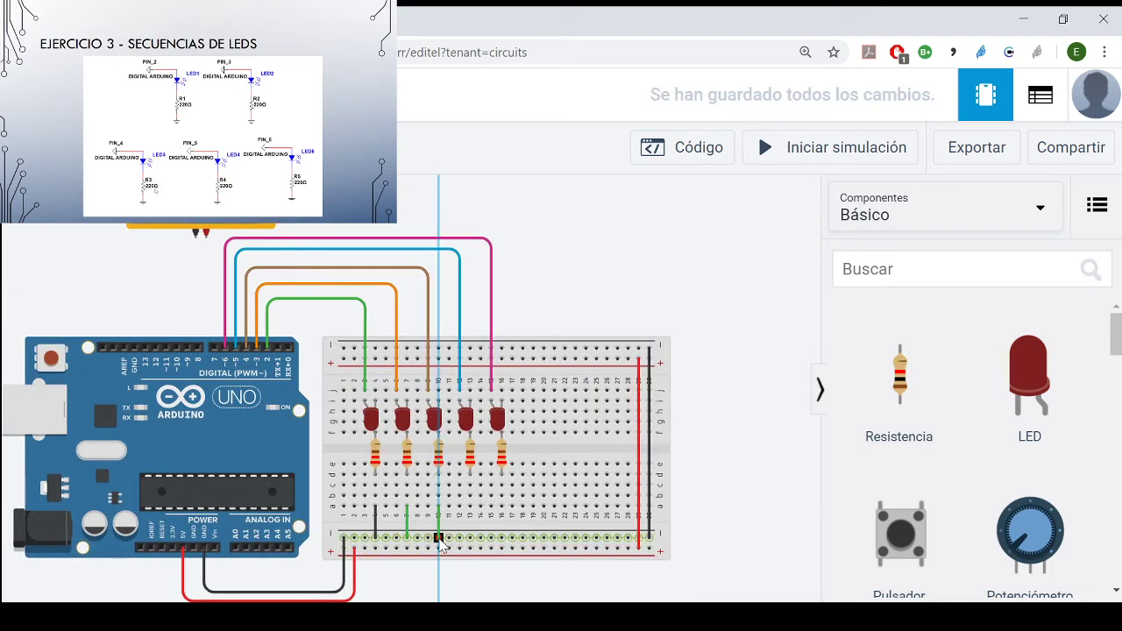
left_click(439, 538)
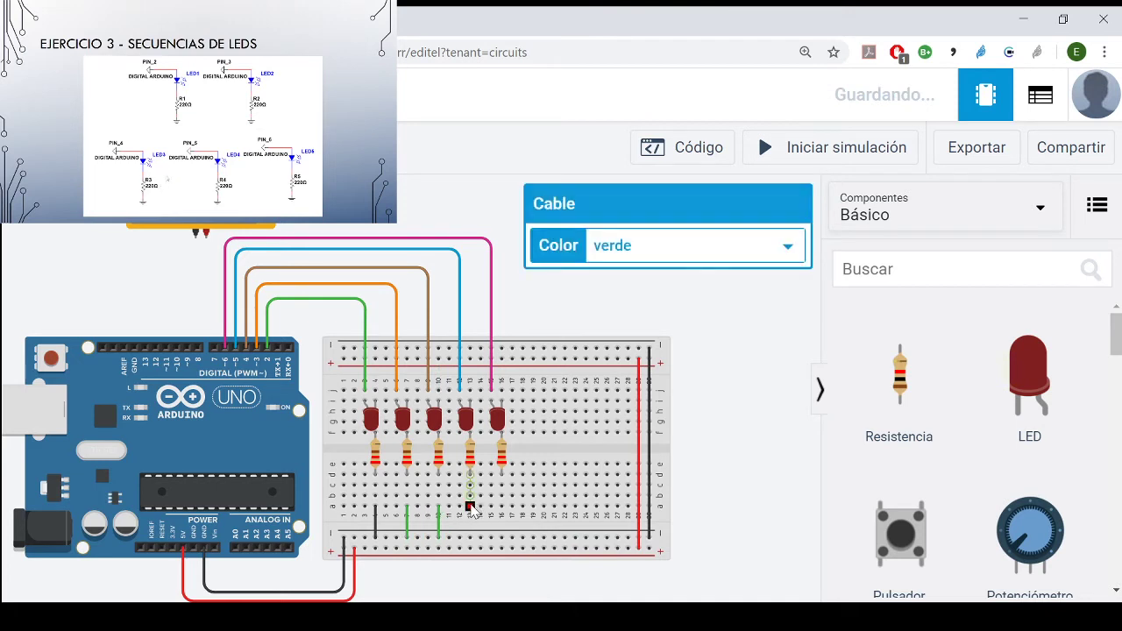
left_click(470, 506)
left_click(470, 537)
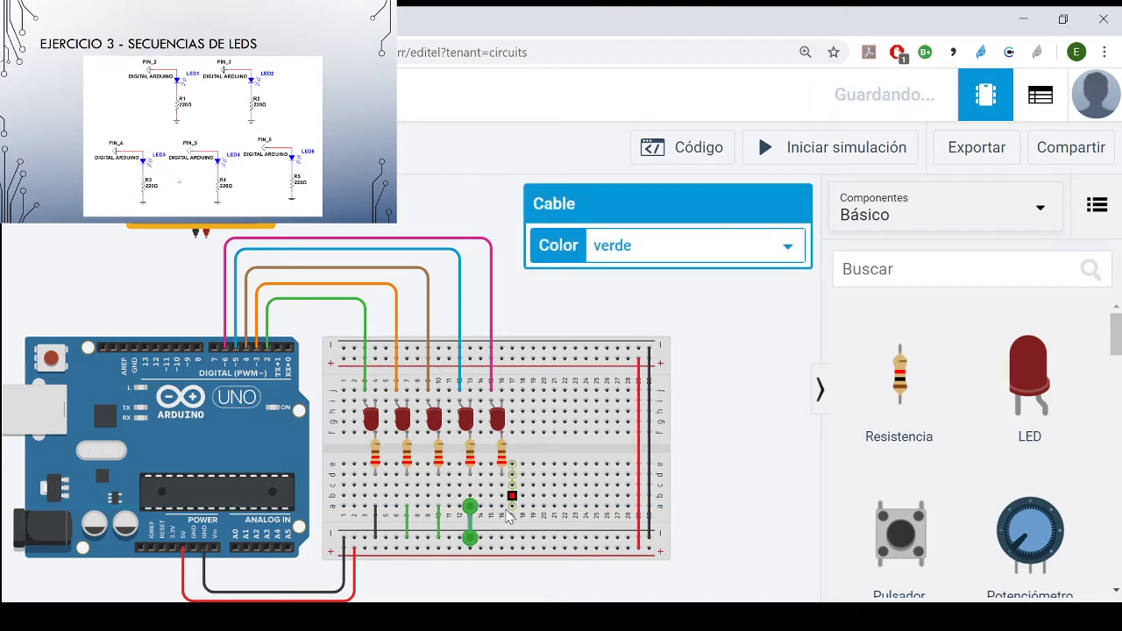
left_click(501, 507)
left_click(502, 537)
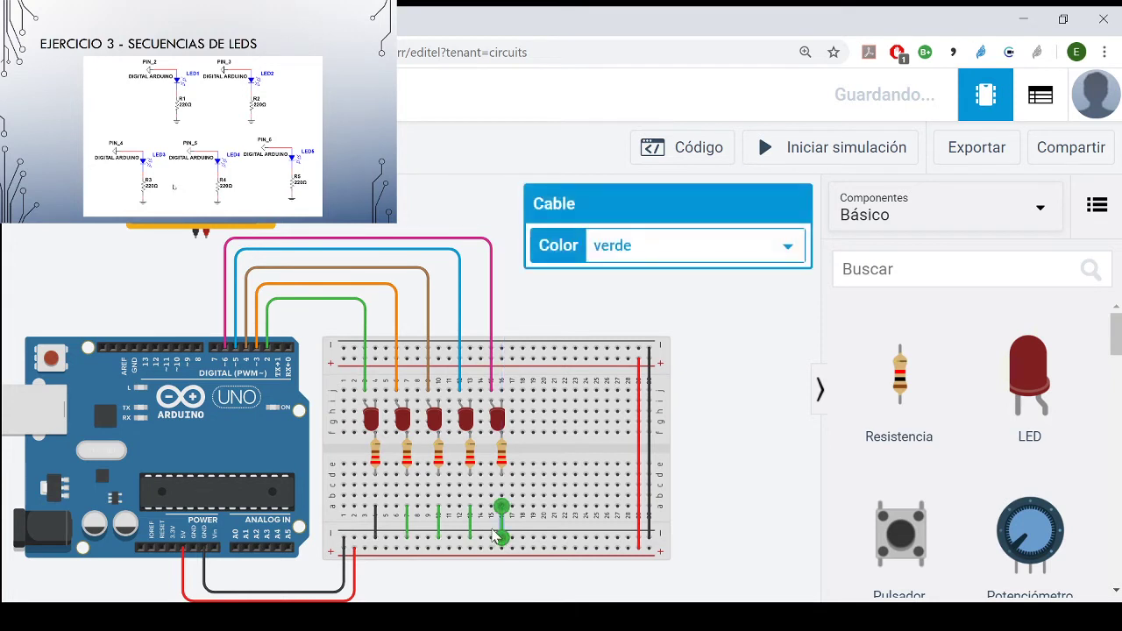
- Colour the ground wires in columns 16, 13, 10 and 7 black (negro)
left_click(690, 235)
left_click(685, 288)
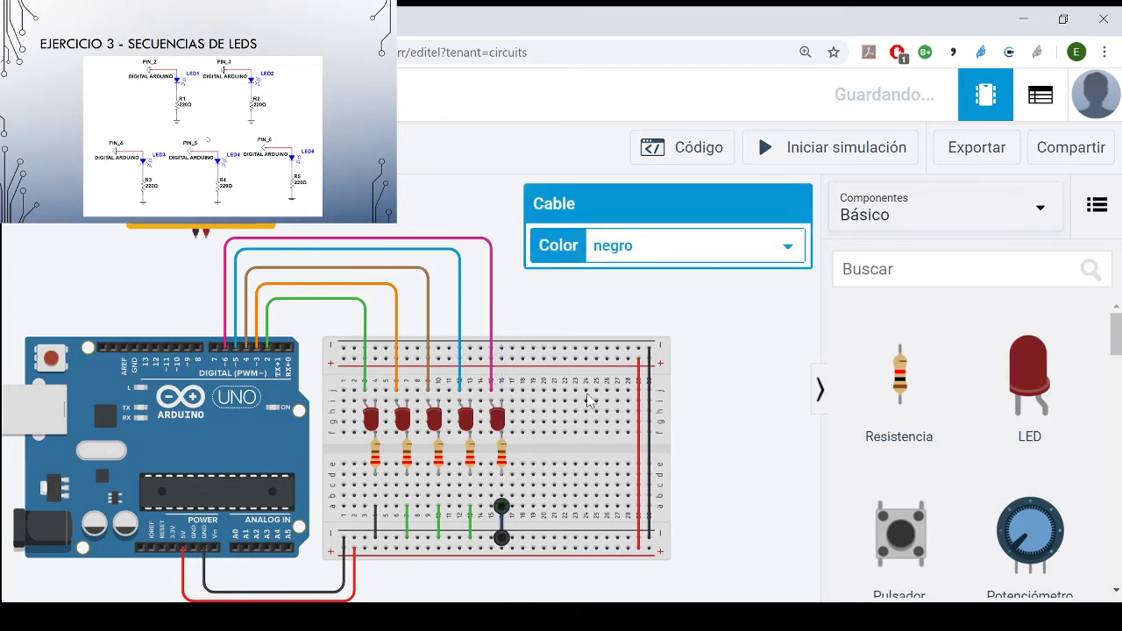
left_click(470, 523)
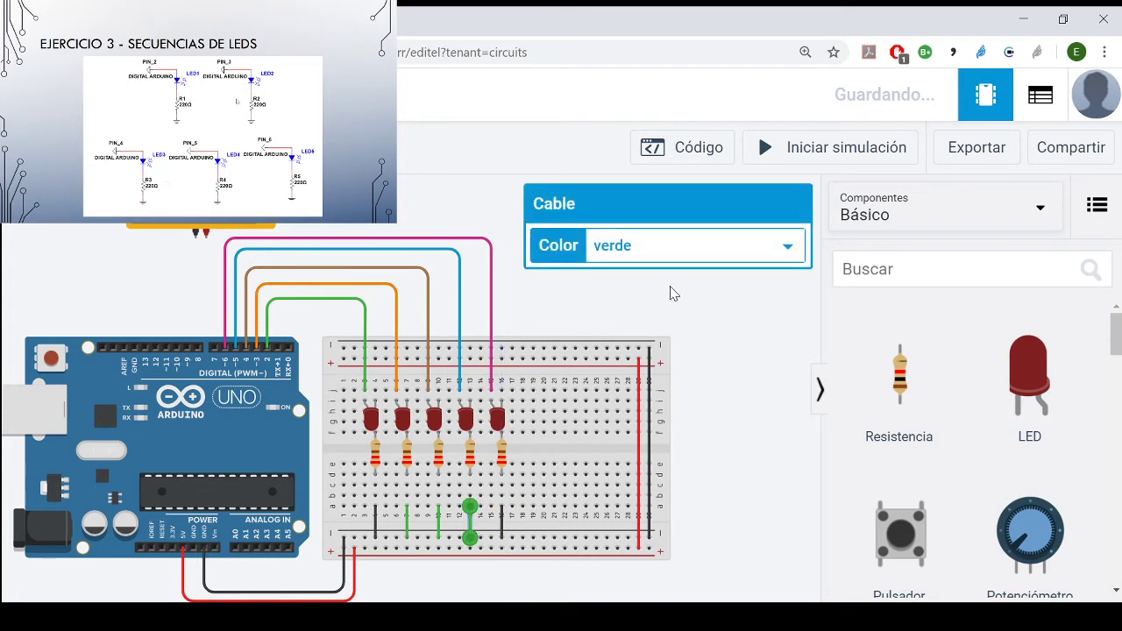
left_click(698, 254)
left_click(689, 288)
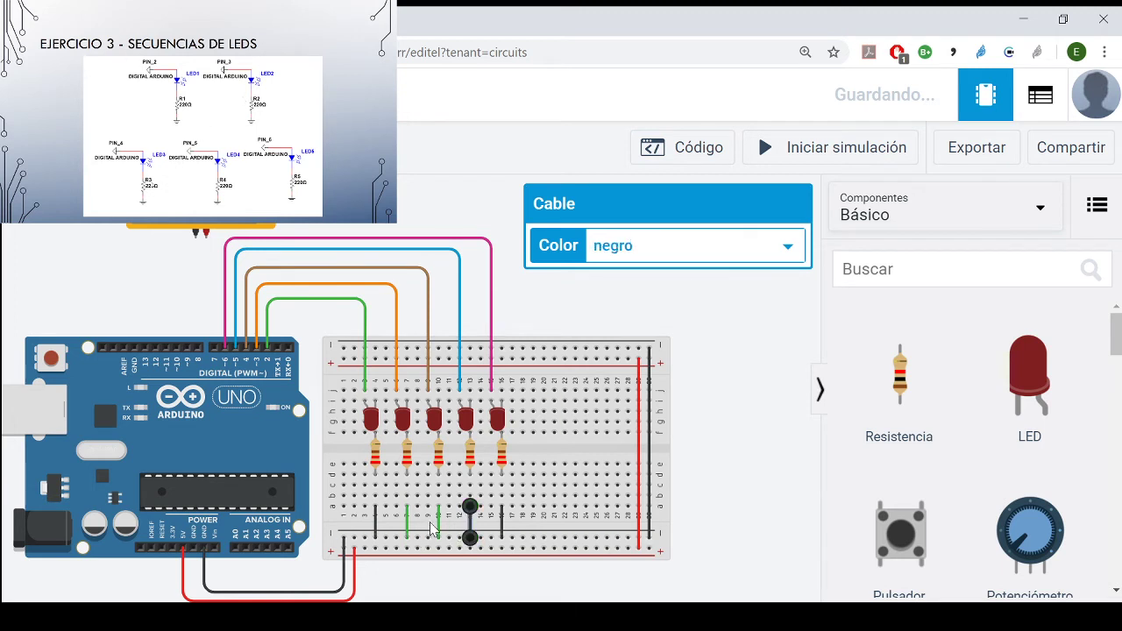
left_click(439, 523)
left_click(696, 252)
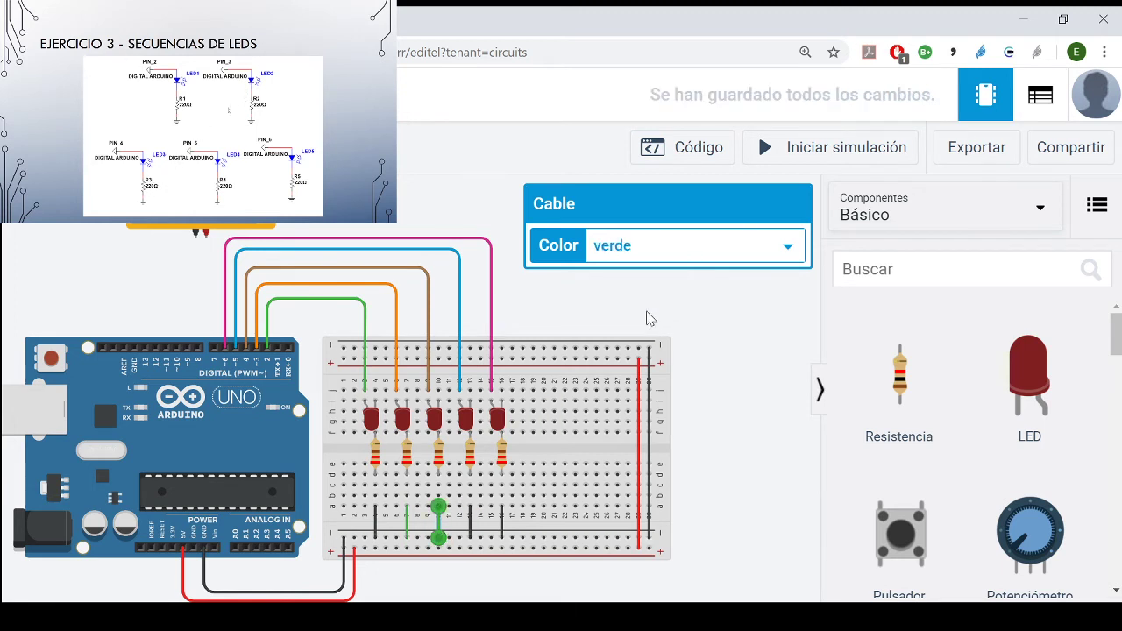
left_click(678, 292)
left_click(406, 523)
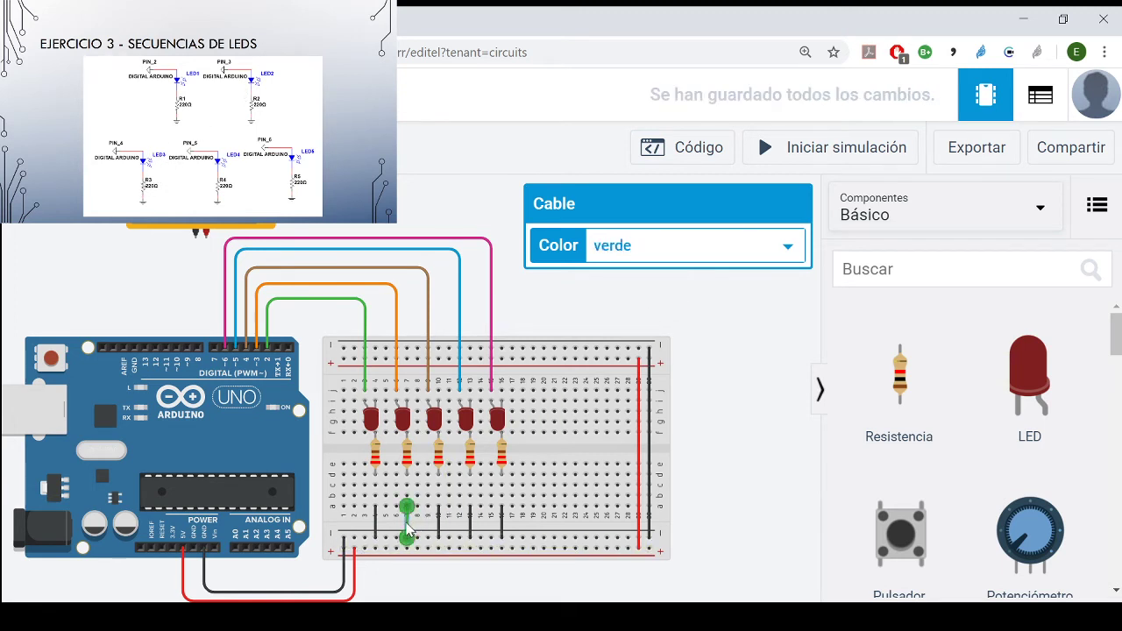
left_click(726, 255)
left_click(721, 278)
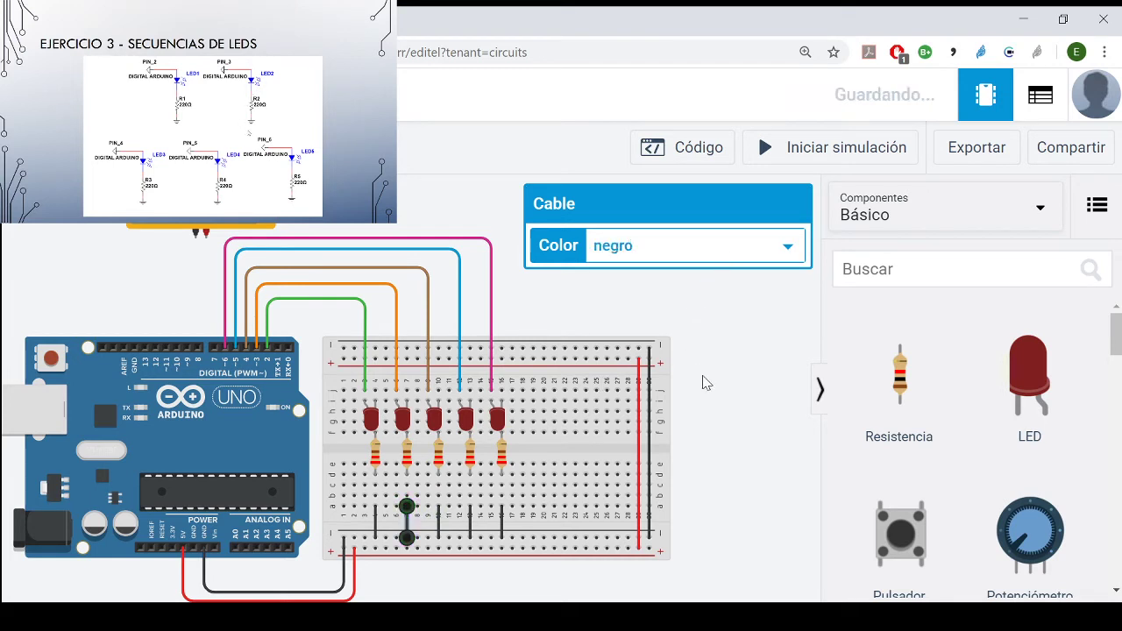
left_click(706, 379)
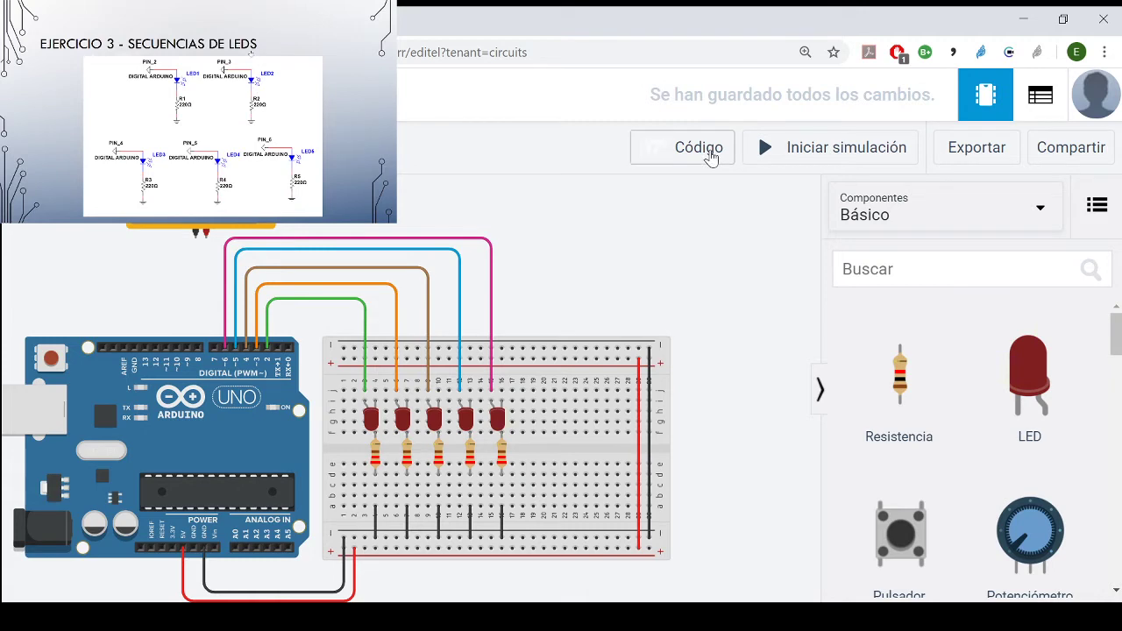
- Open the Arduino code and examine the declaration of the pausa variable at the start of the program
left_click(708, 154)
scroll(809, 416, "up", 4)
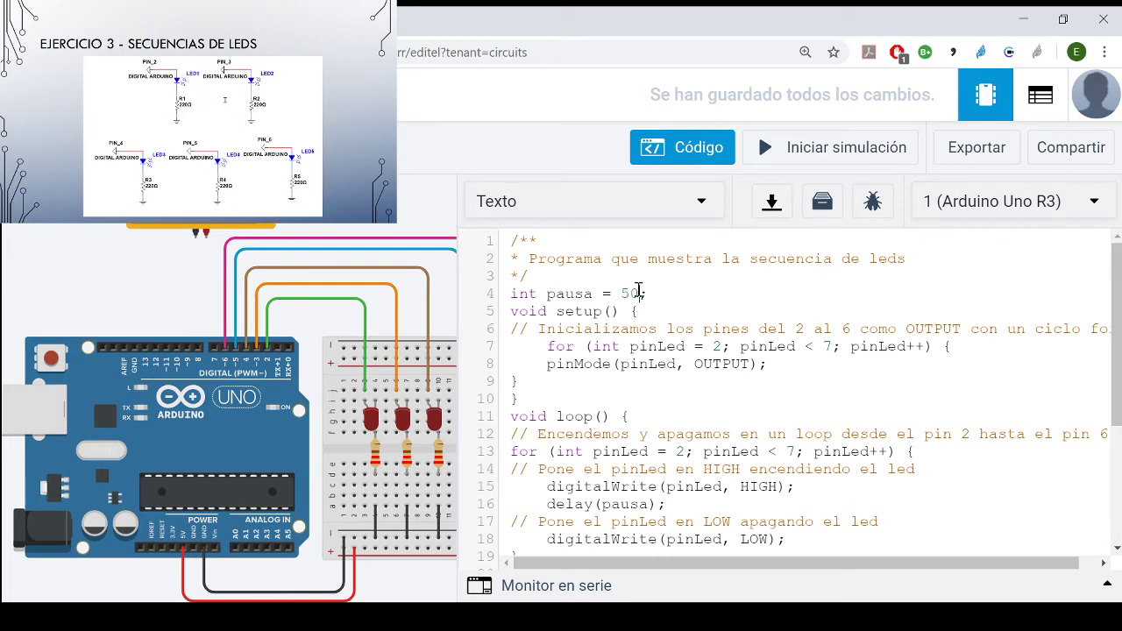
left_click_drag(655, 293, 625, 292)
left_click(645, 295)
left_click_drag(645, 295, 628, 296)
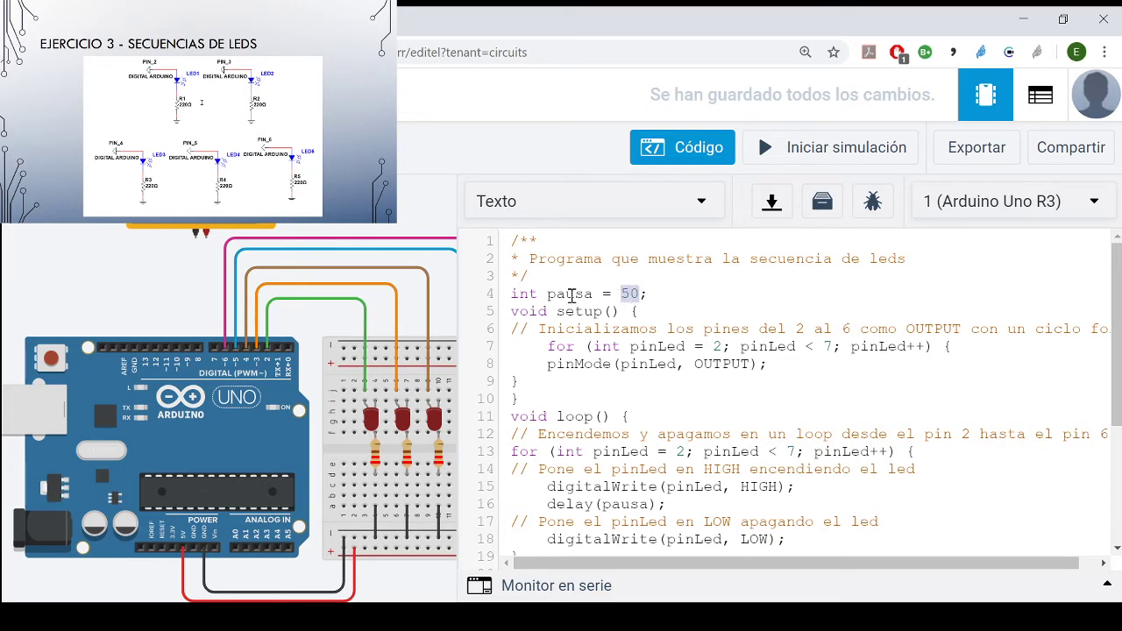
left_click(571, 294)
left_click_drag(640, 292, 622, 294)
left_click(608, 295)
left_click_drag(653, 283, 629, 291)
left_click(647, 294)
type(";")
- Examine the for loop in setup() and the pinMode call that configures each pinLed
left_click_drag(547, 346, 805, 365)
left_click(806, 365)
left_click_drag(547, 364, 626, 366)
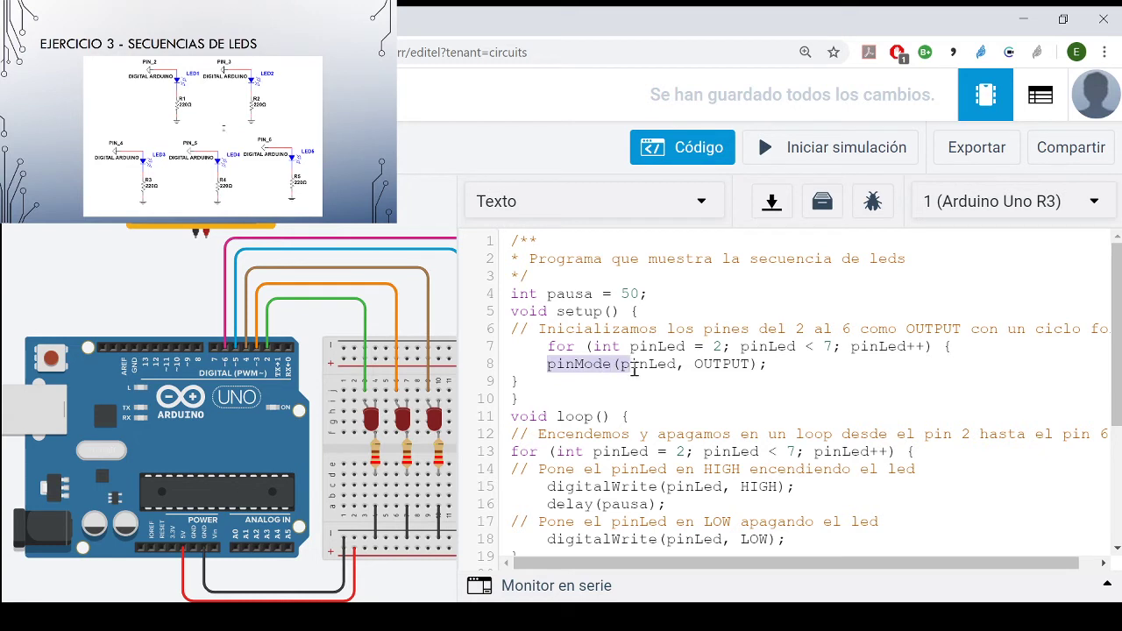
double_click(670, 366)
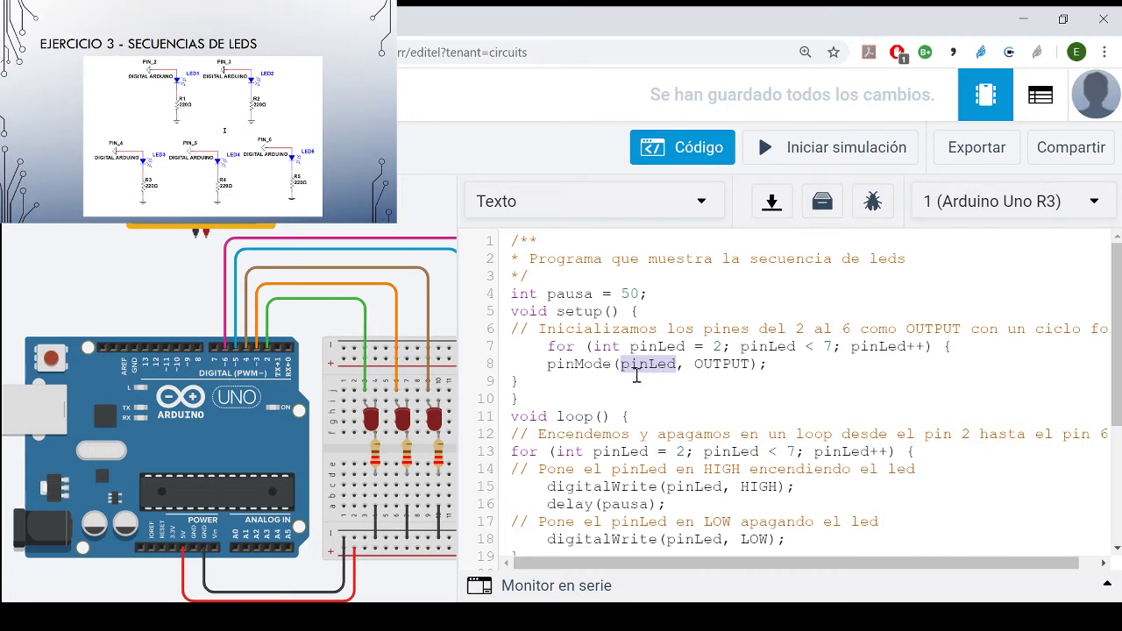
left_click(526, 368)
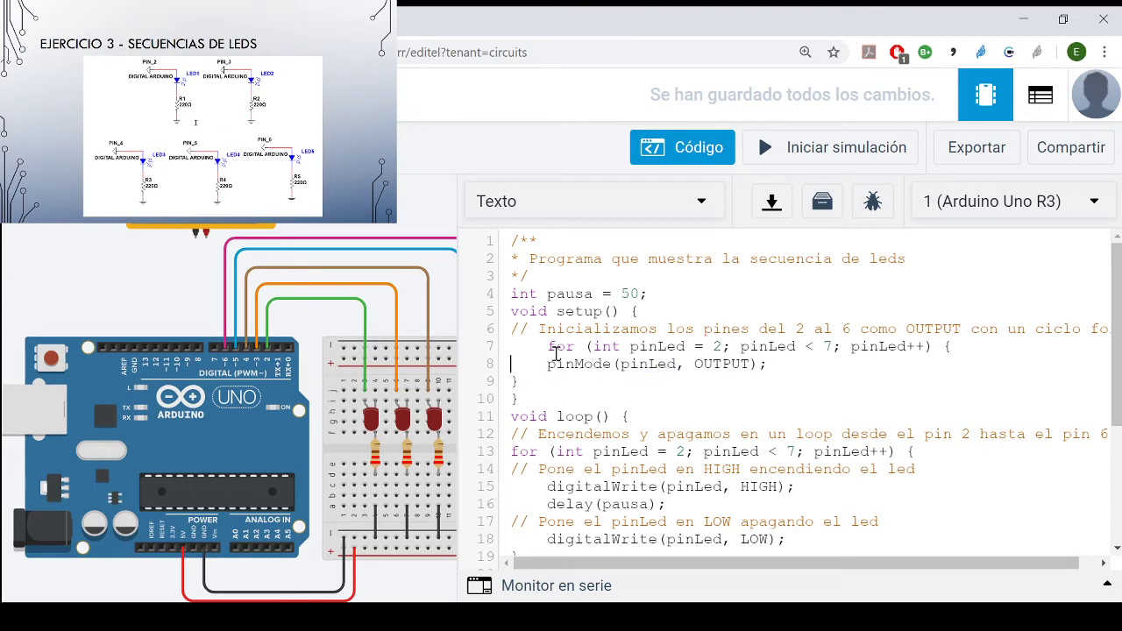
left_click_drag(540, 348, 667, 421)
left_click(829, 413)
left_click_drag(544, 346, 688, 348)
left_click(801, 377)
- Move the setup for loop's opening brace to its own line and indent its closing brace to match
left_click(945, 346)
key("Return")
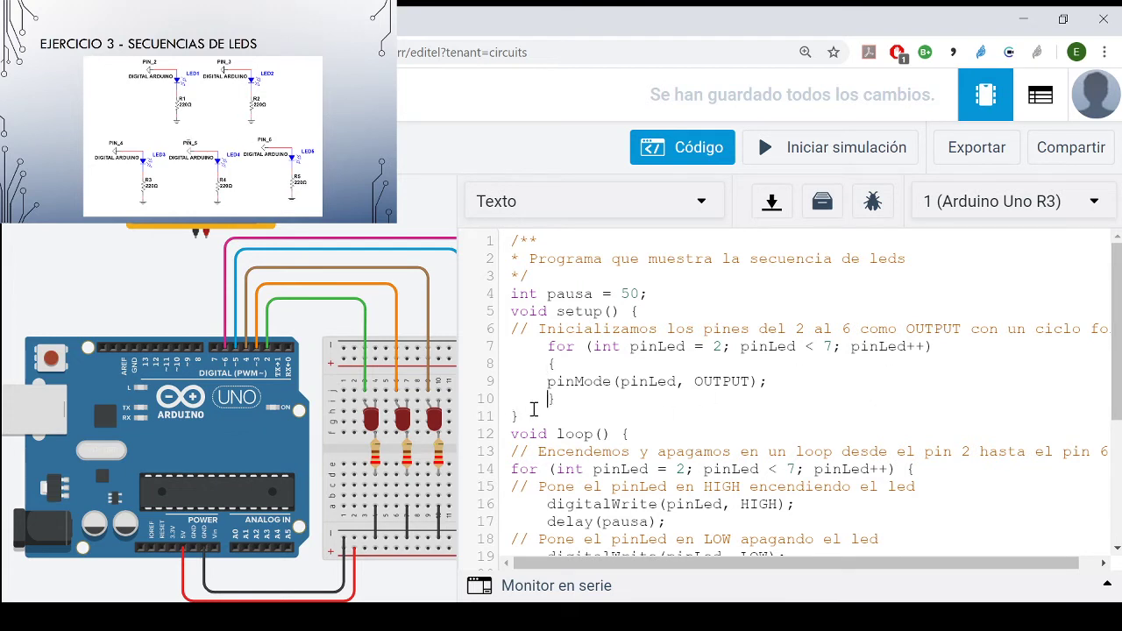
left_click(551, 364)
- Examine the start value, condition and increment of pinLed in the setup for loop's header
mouse_move(594, 348)
left_mouse_down()
mouse_move(724, 348)
mouse_move(676, 364)
mouse_move(600, 353)
left_mouse_up()
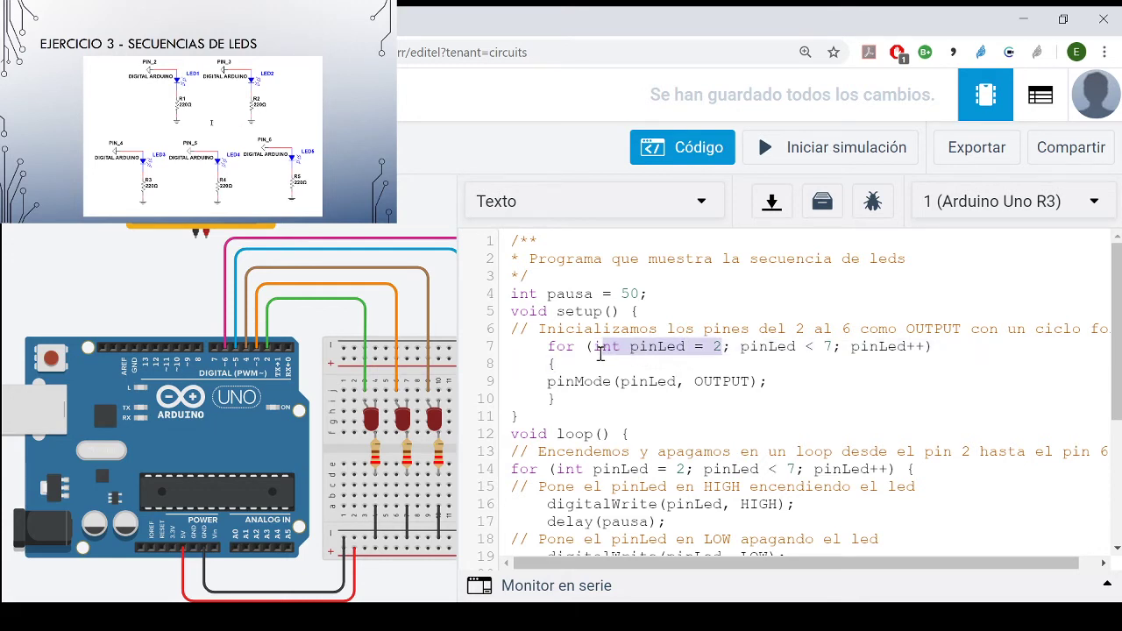
left_click(702, 348)
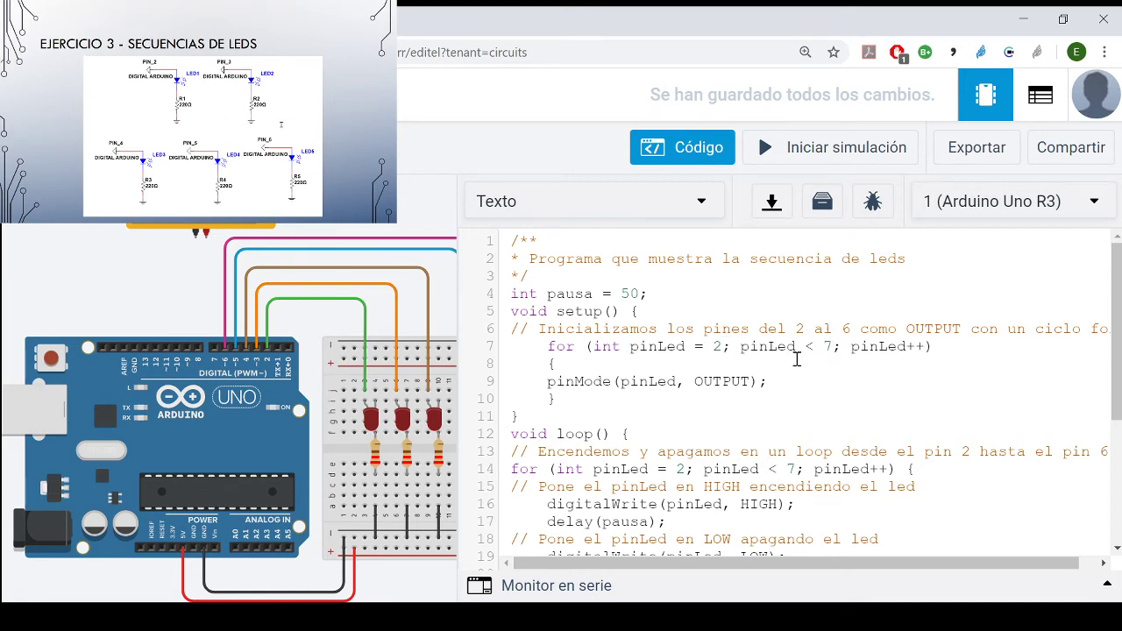
double_click(745, 348)
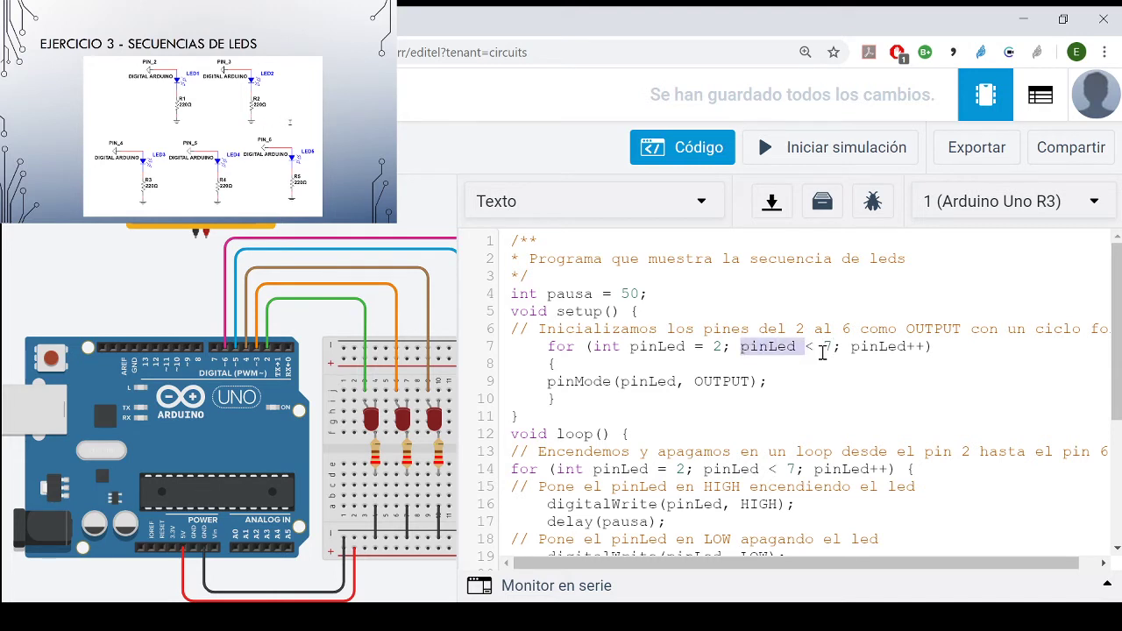
left_click(823, 348)
mouse_move(888, 351)
left_mouse_down()
mouse_move(920, 353)
mouse_move(899, 367)
left_mouse_up()
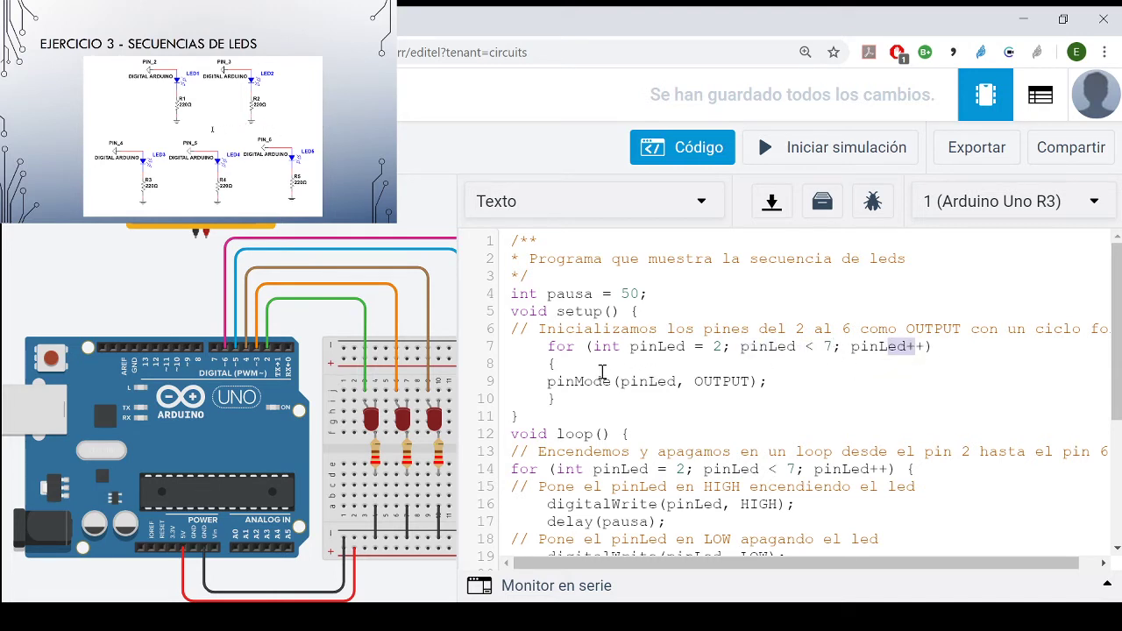
double_click(670, 348)
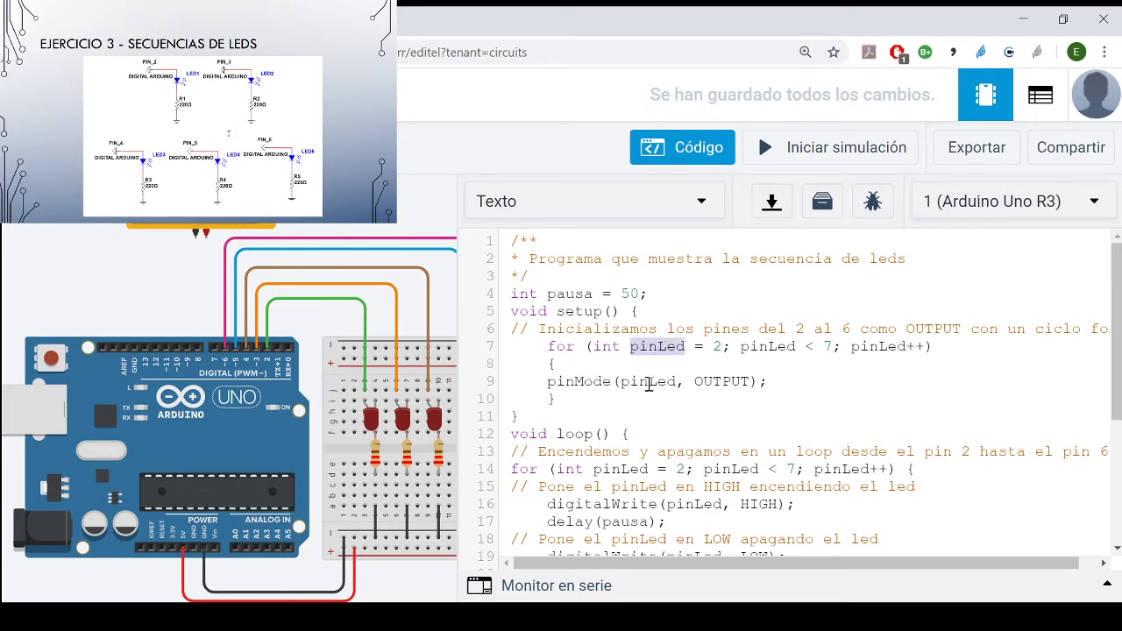
left_click(649, 386)
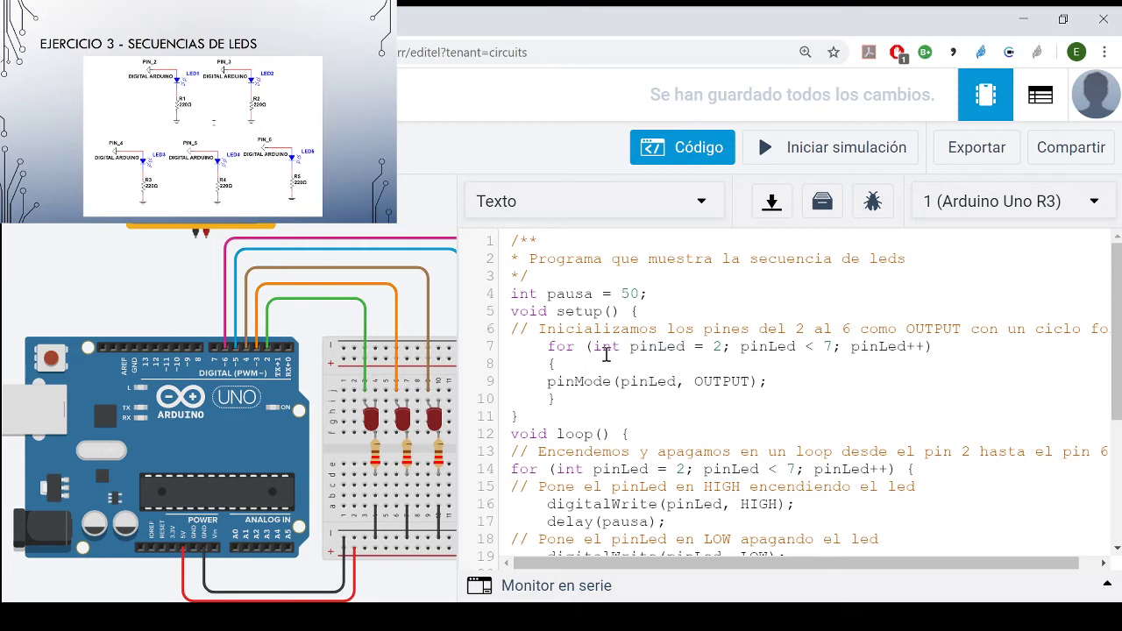
- Examine the body of the setup for loop, focusing on the pinLed and OUTPUT arguments of pinMode
left_click_drag(549, 348, 559, 397)
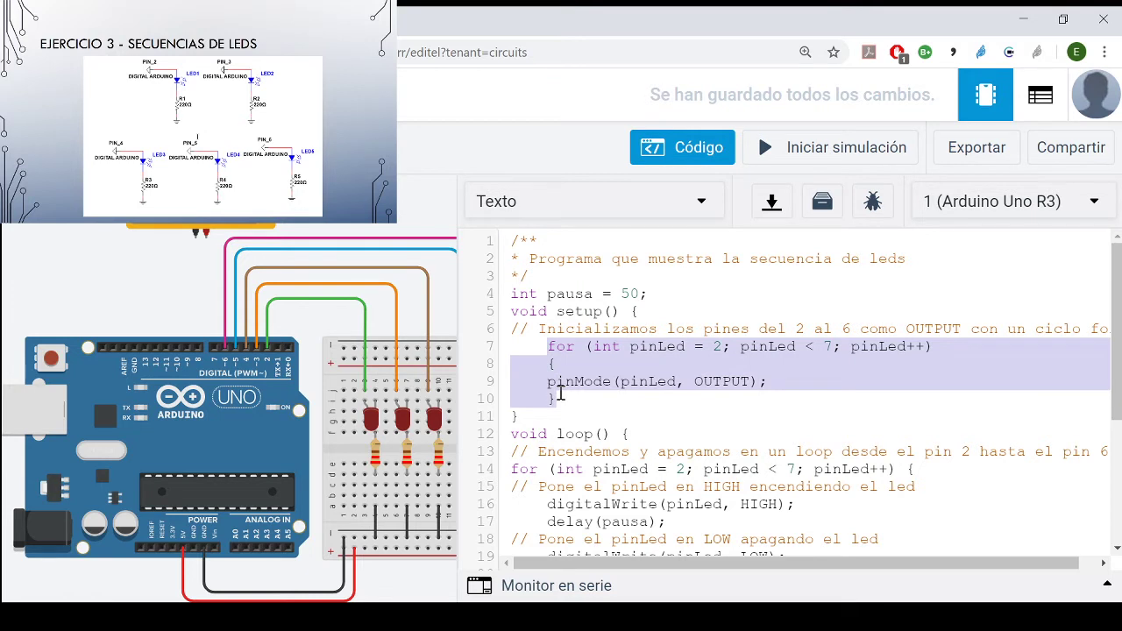
left_click(587, 388)
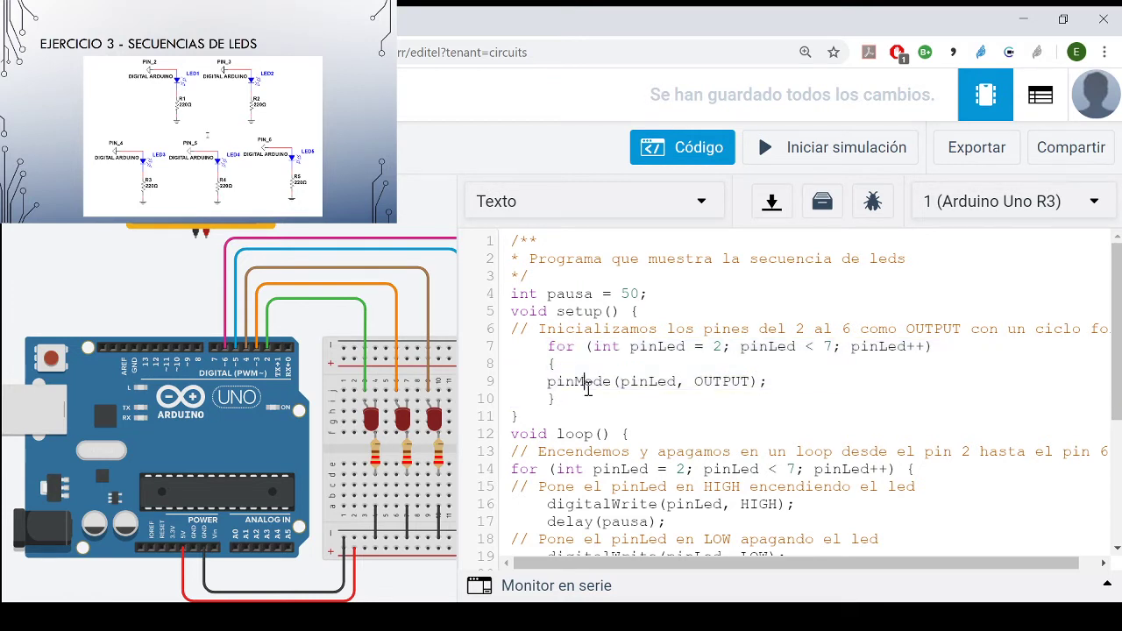
double_click(664, 389)
double_click(754, 383)
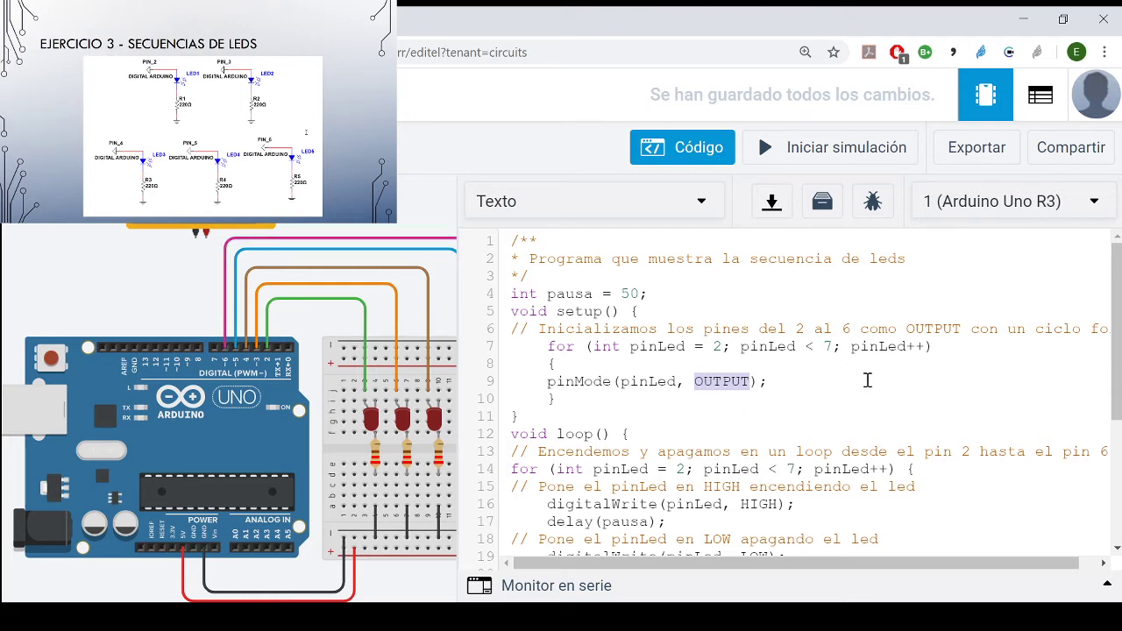
left_click(613, 386)
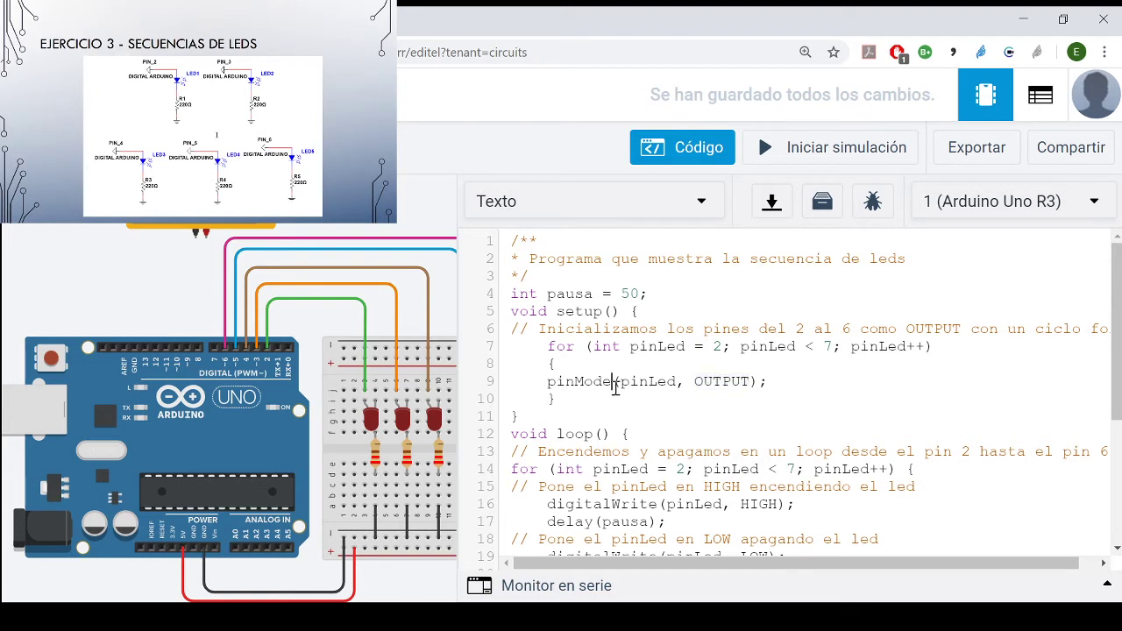
left_click_drag(565, 403, 558, 347)
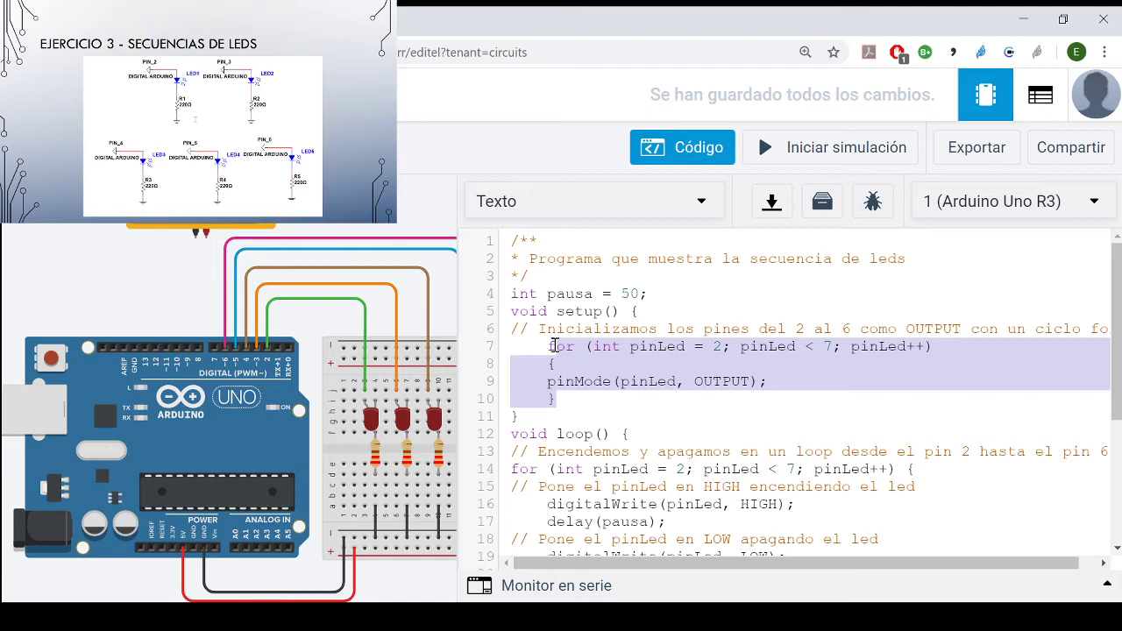
left_click(568, 401)
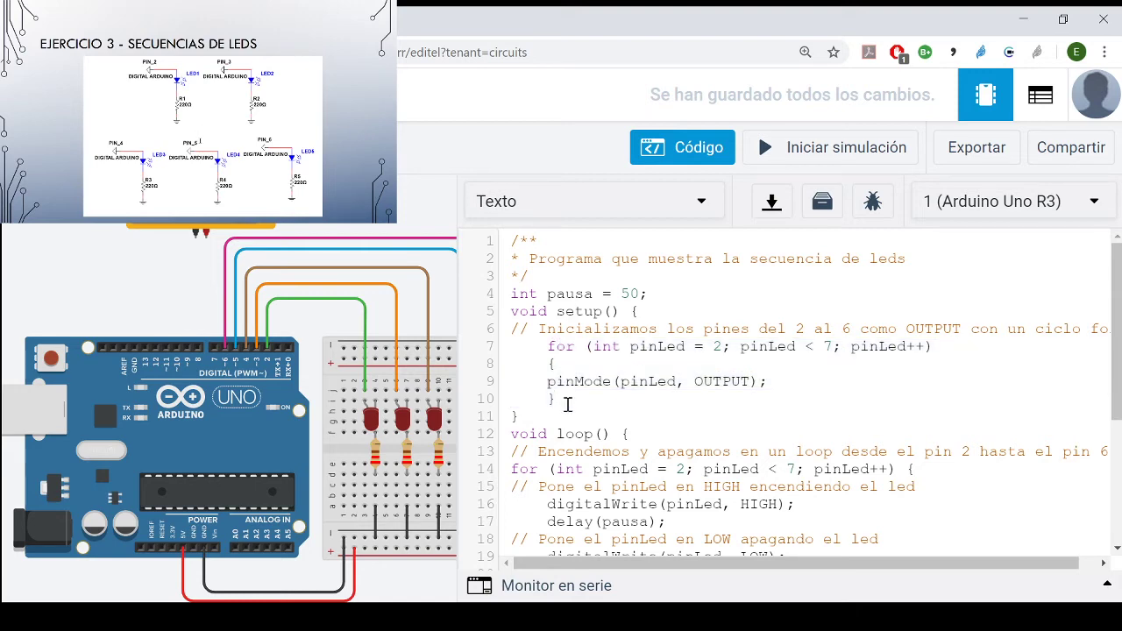
- Examine the ascending and descending for loops in loop(), including the delay(pausa) call after each one
scroll(568, 404, "down", 2)
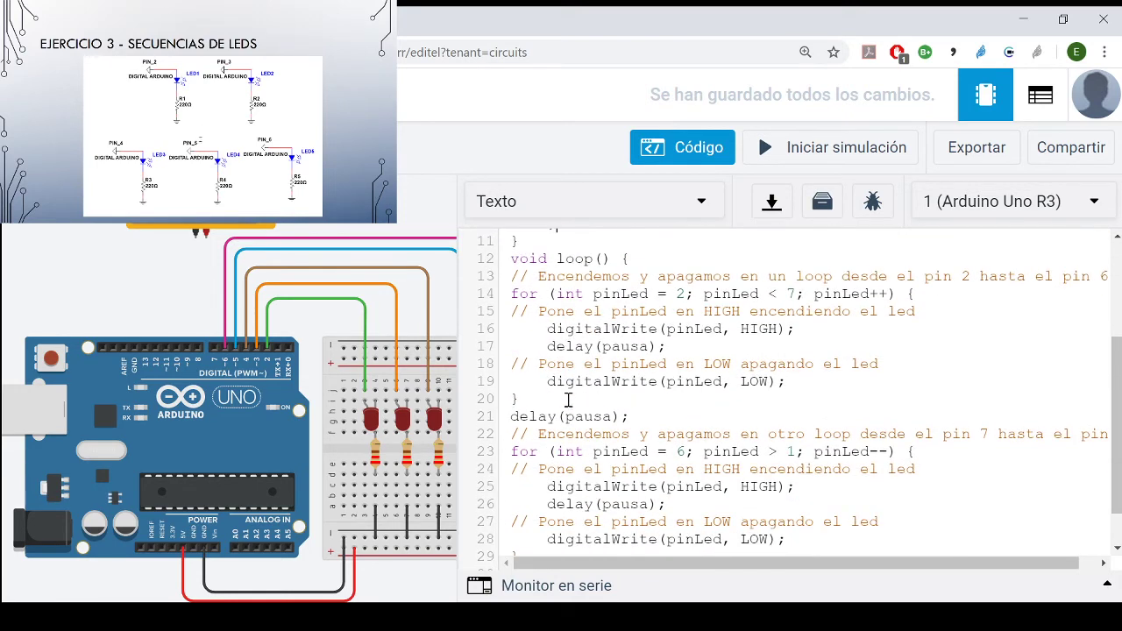
left_click(596, 362)
left_click_drag(513, 298, 627, 311)
left_click(727, 343)
triple_click(618, 415)
scroll(629, 414, "down", 1)
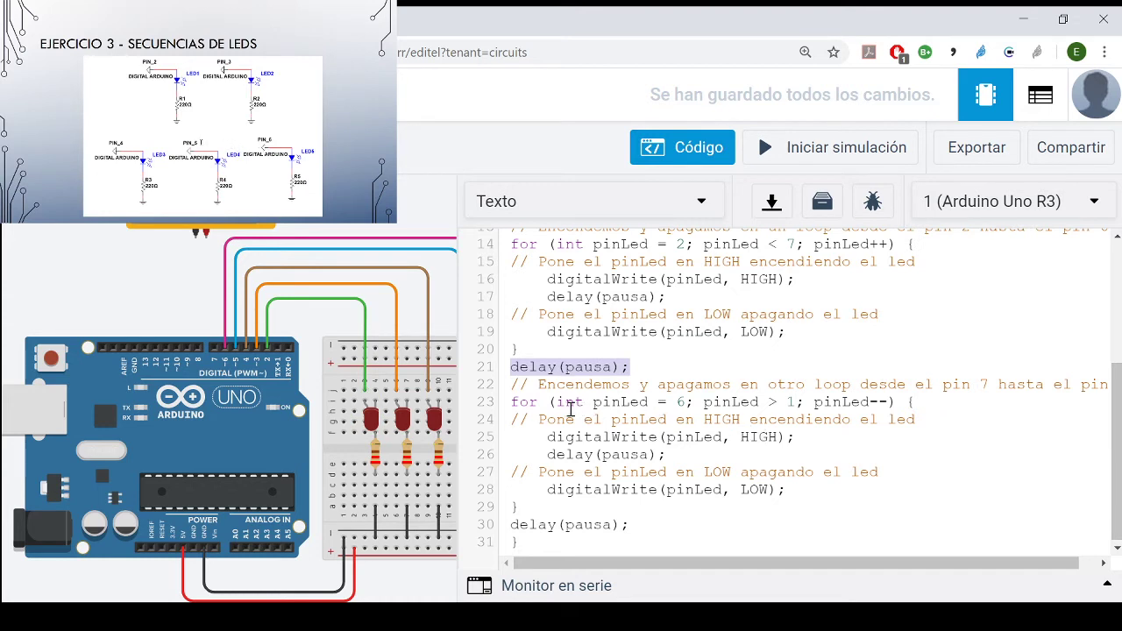
left_click_drag(558, 406, 684, 405)
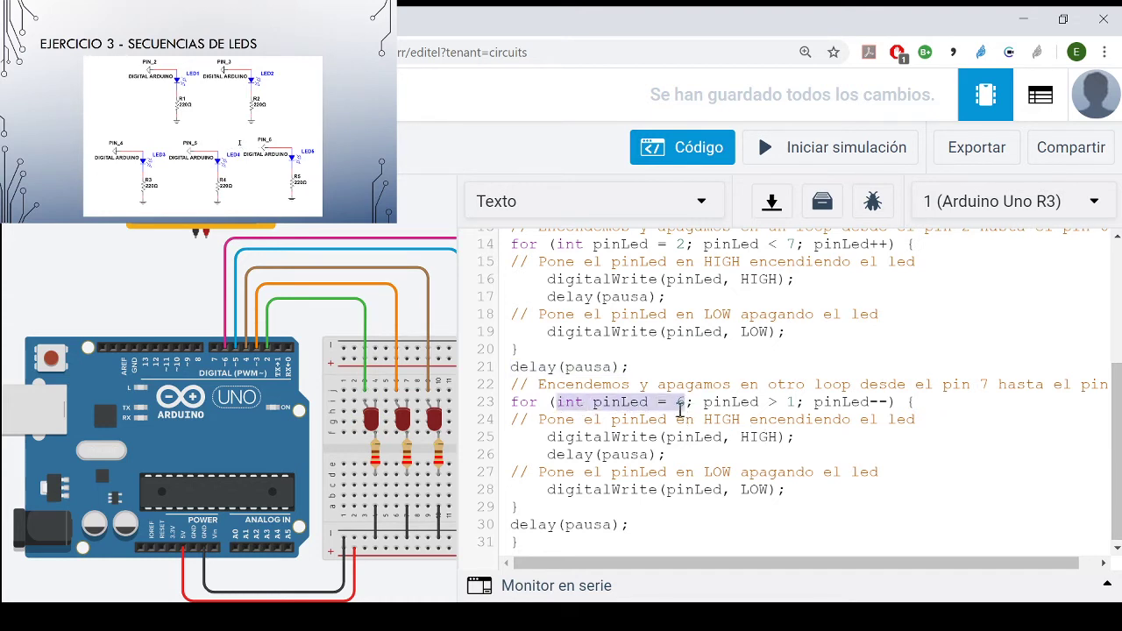
left_click_drag(889, 401, 817, 404)
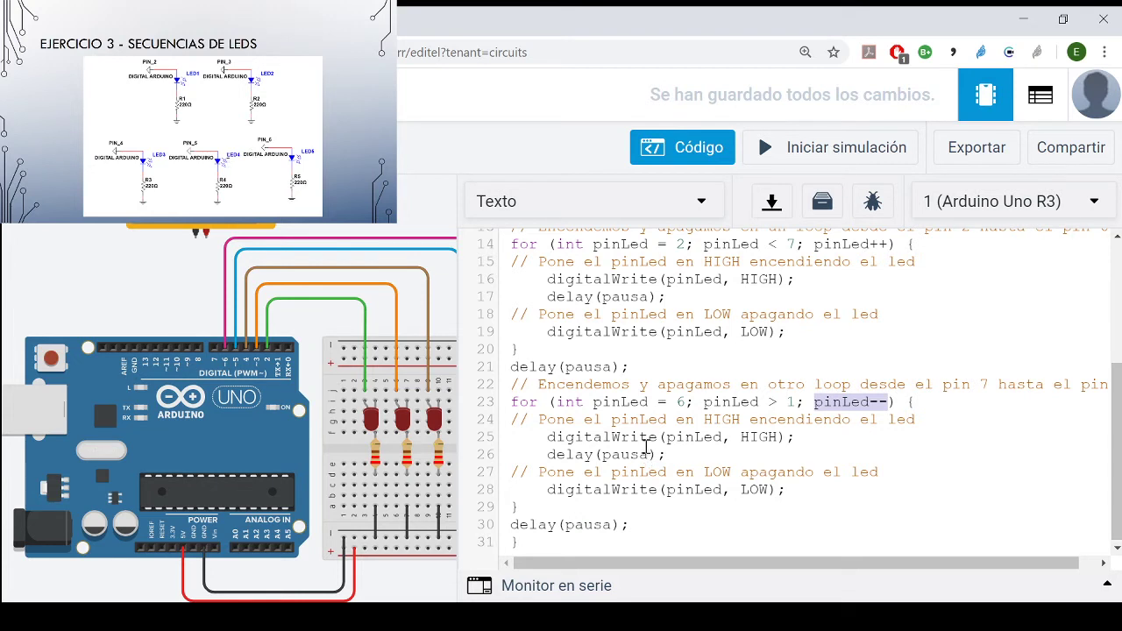
left_click(593, 525)
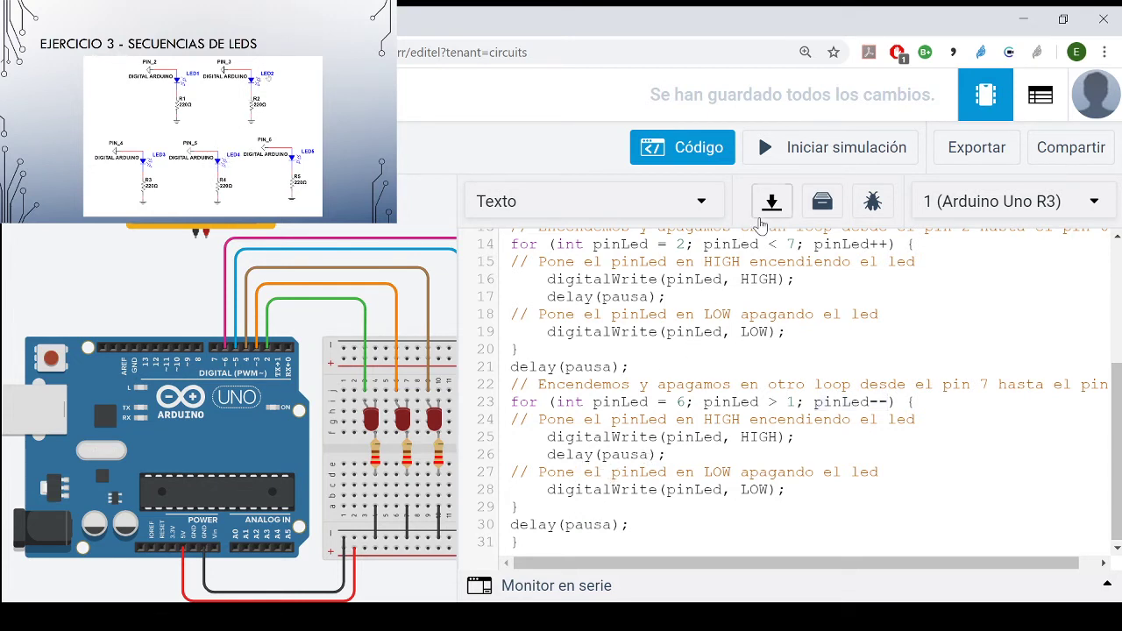
- Run the simulation and hide the code editor to watch all five LEDs
left_click(822, 151)
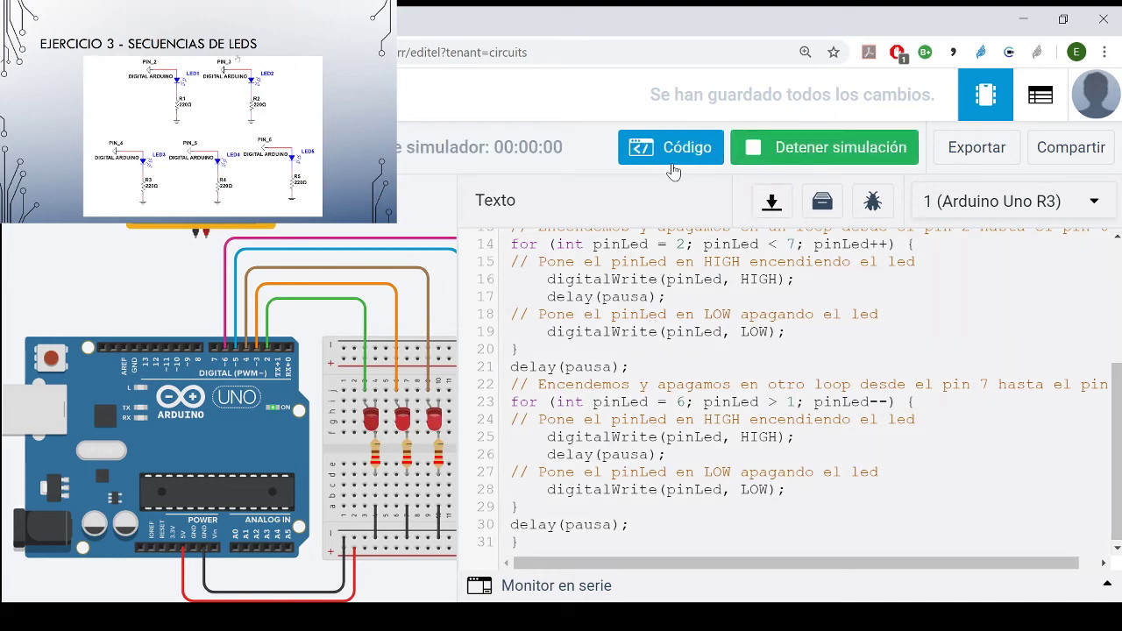
left_click_drag(459, 292, 706, 222)
left_click(693, 150)
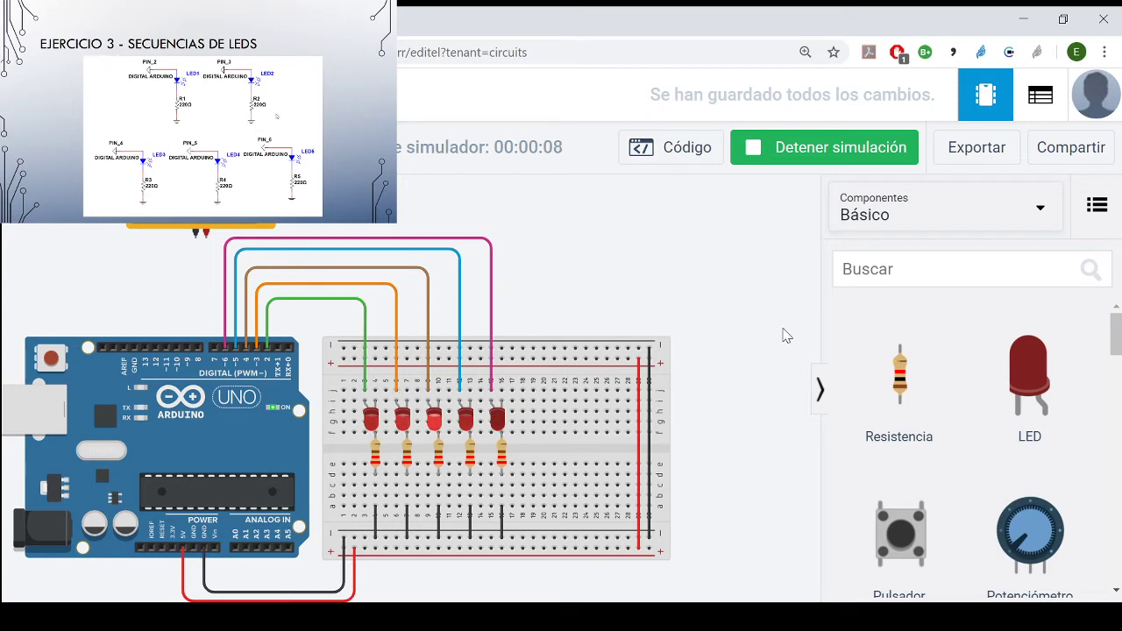
- Set the pausa variable to 1000 and rerun the simulation with the code editor hidden
left_click(817, 150)
left_click(699, 147)
scroll(693, 289, "up", 5)
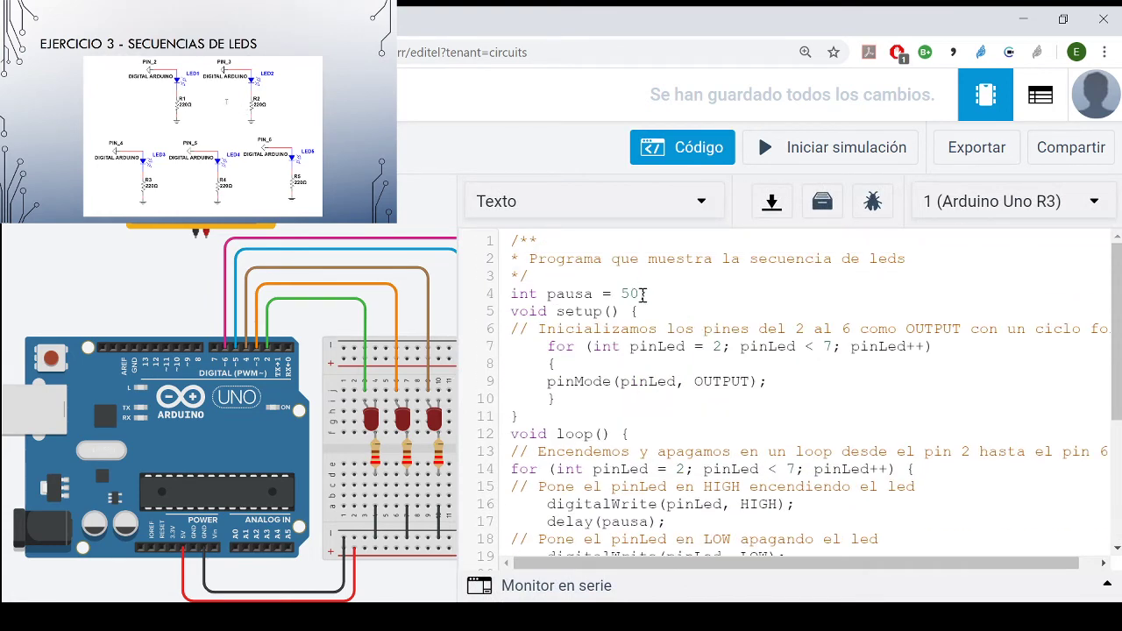
left_click_drag(637, 294, 622, 294)
type("1000")
left_click(798, 154)
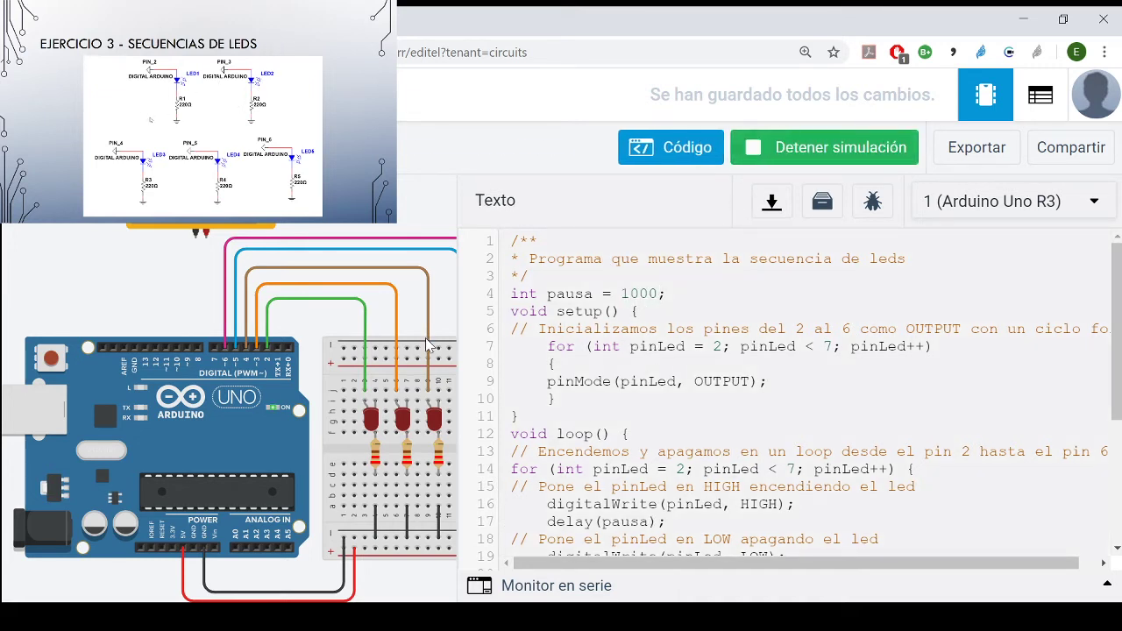
left_click(691, 156)
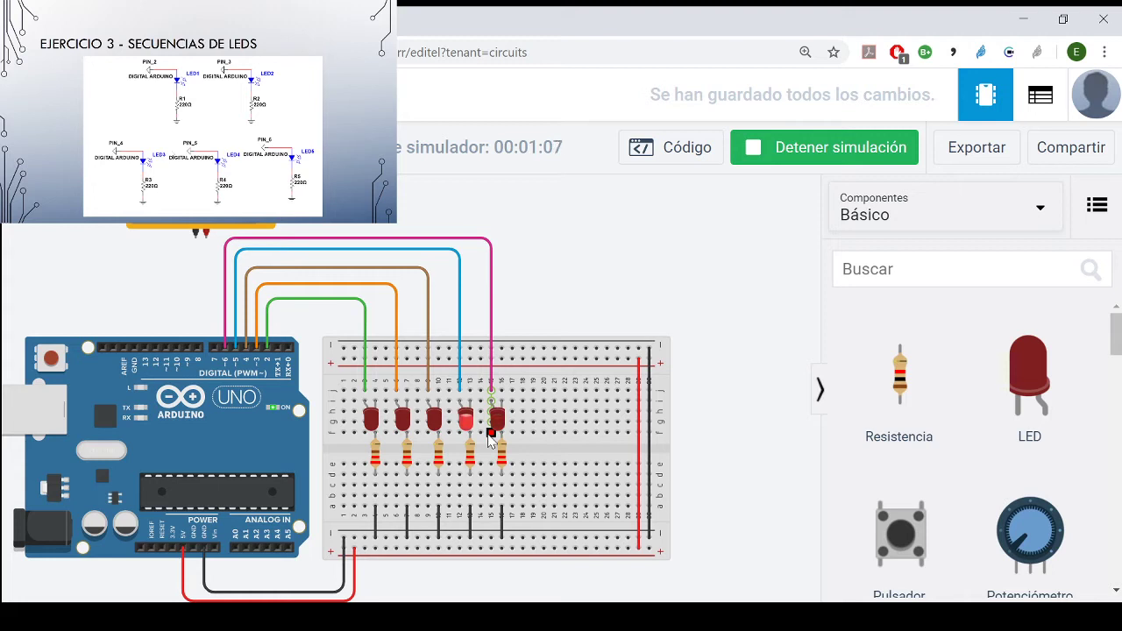
- Set the pausa variable to 5, rerun the simulation with the code editor hidden to watch all five LEDs, and stop it
left_click(759, 156)
left_click(712, 154)
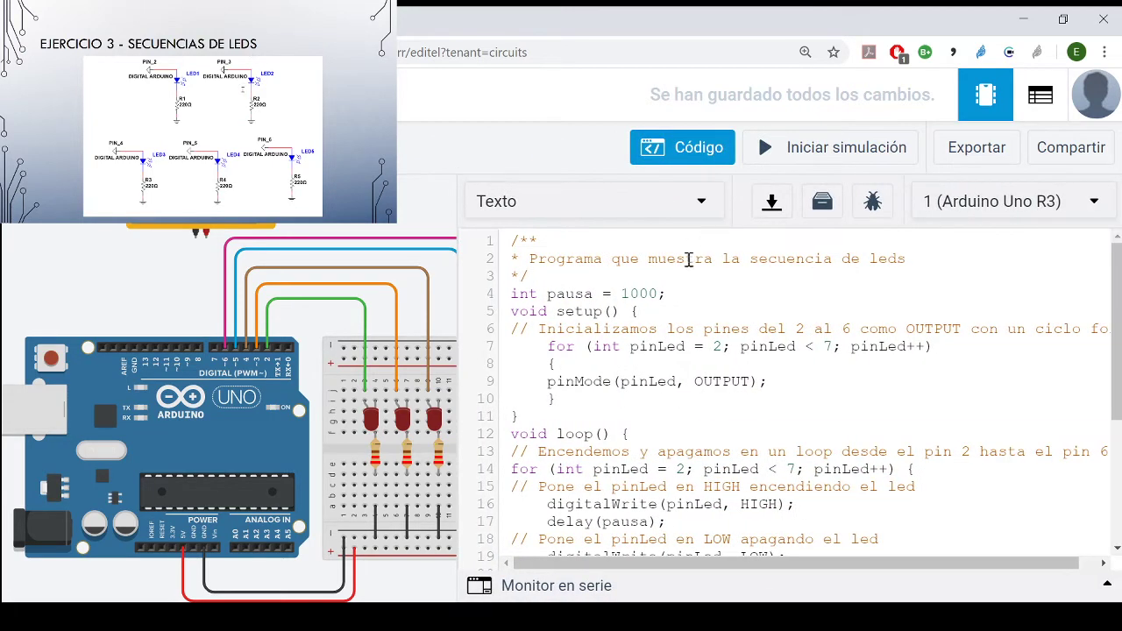
left_click_drag(657, 294, 623, 294)
key("BackSpace")
left_click(811, 149)
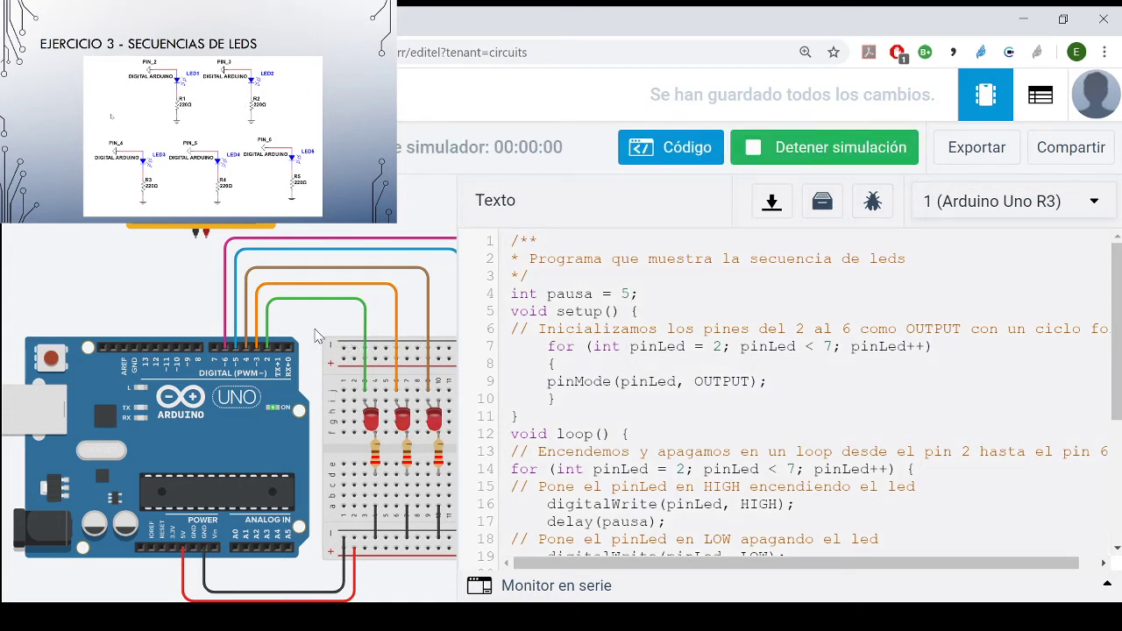
left_click(669, 156)
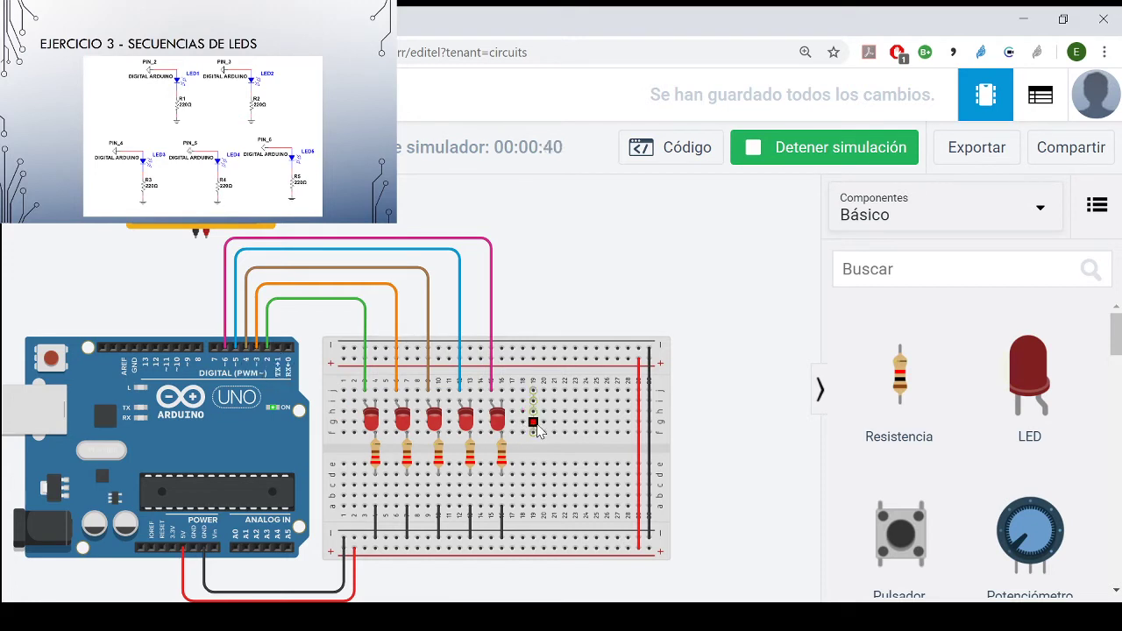
left_click(847, 156)
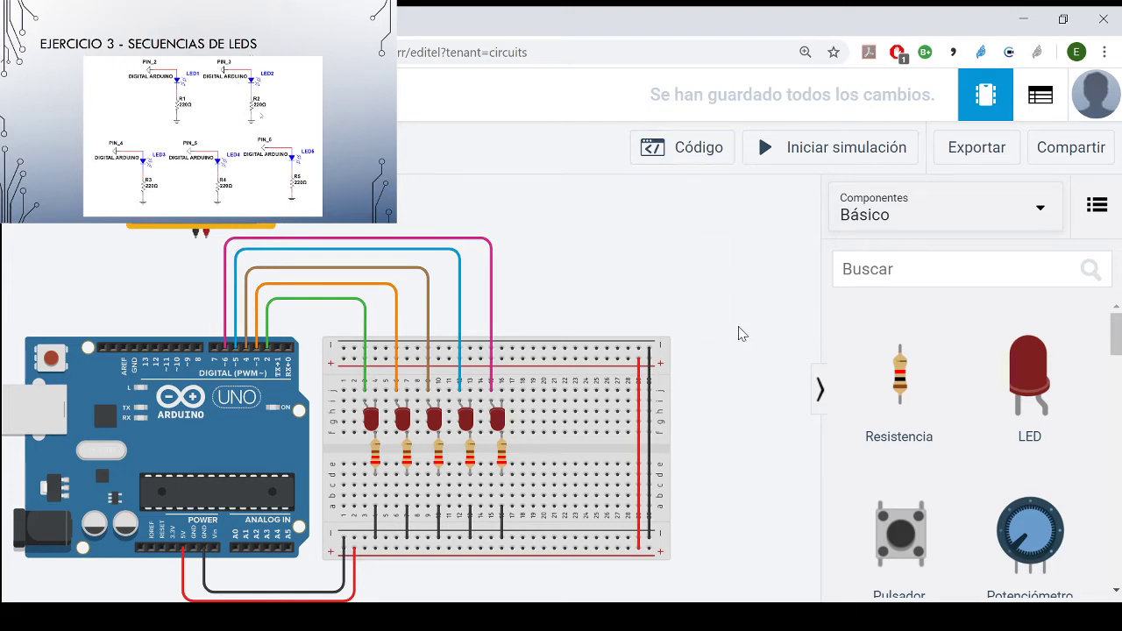
- Reopen the code and highlight the digitalWrite(pinLed, LOW) statement in the ascending for loop of loop()
left_click(689, 163)
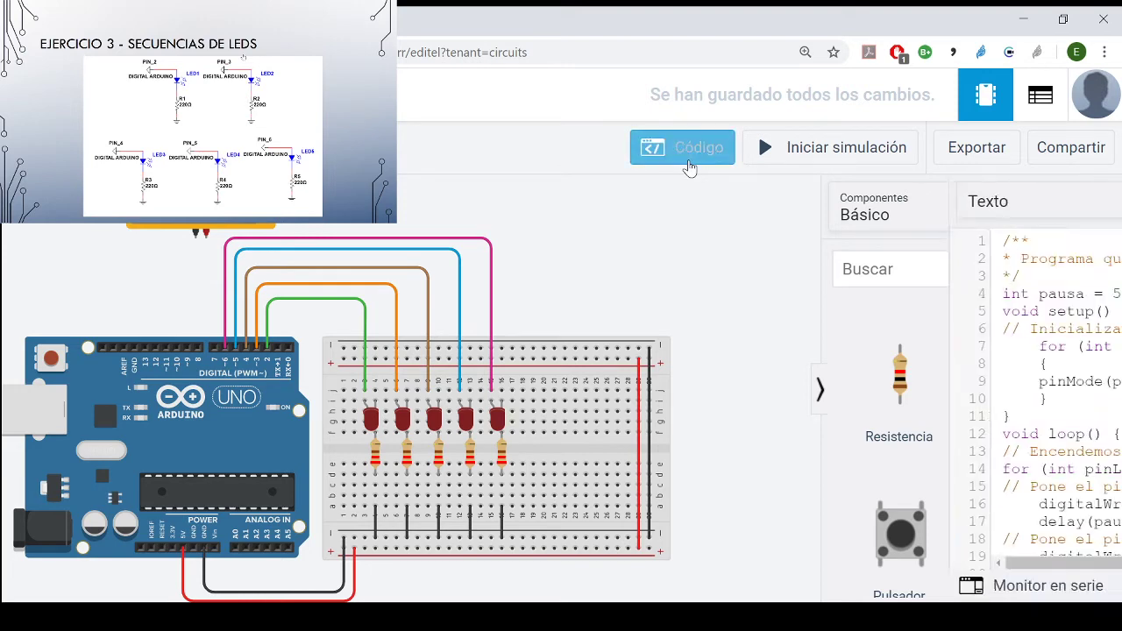
scroll(761, 464, "down", 3)
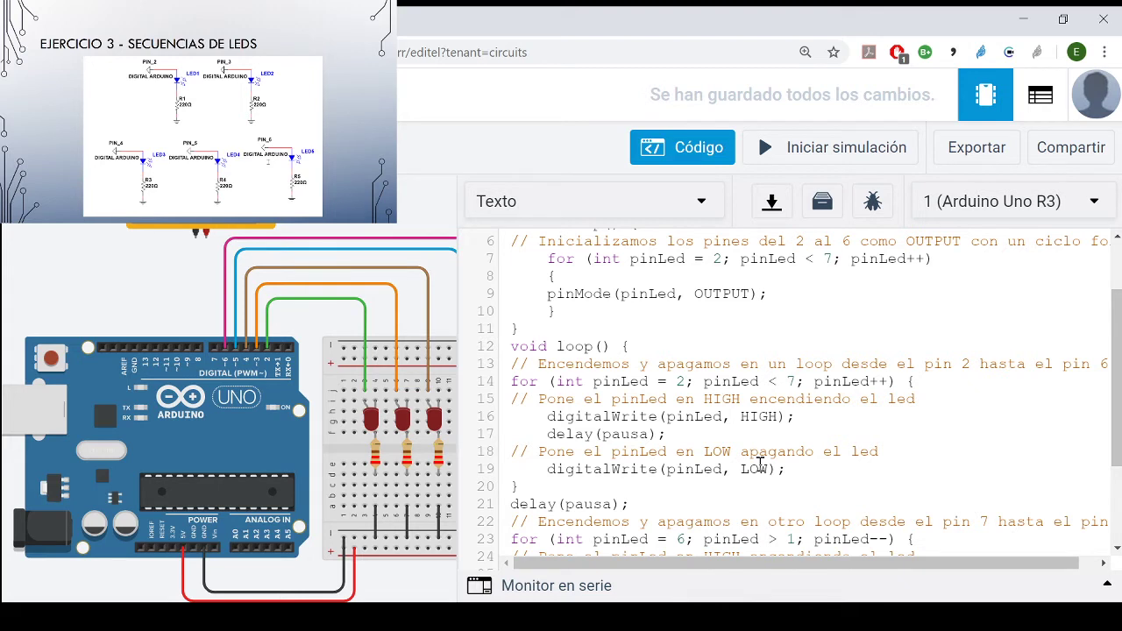
left_click_drag(786, 470, 547, 471)
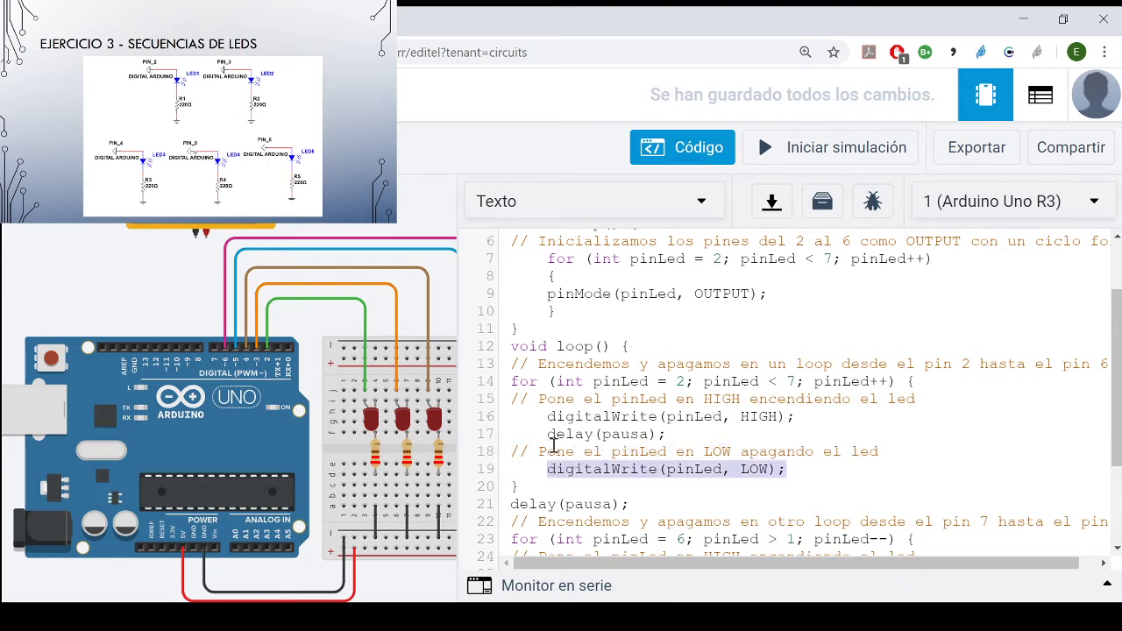
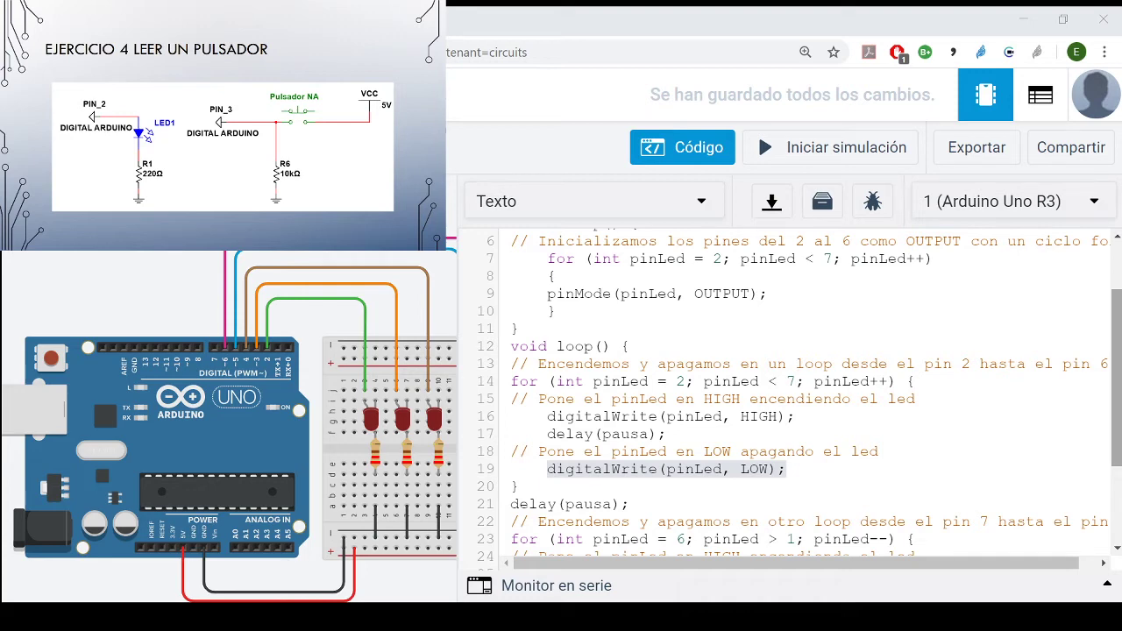
- Set the pausa variable to 1000 and start the simulation
left_click(590, 462)
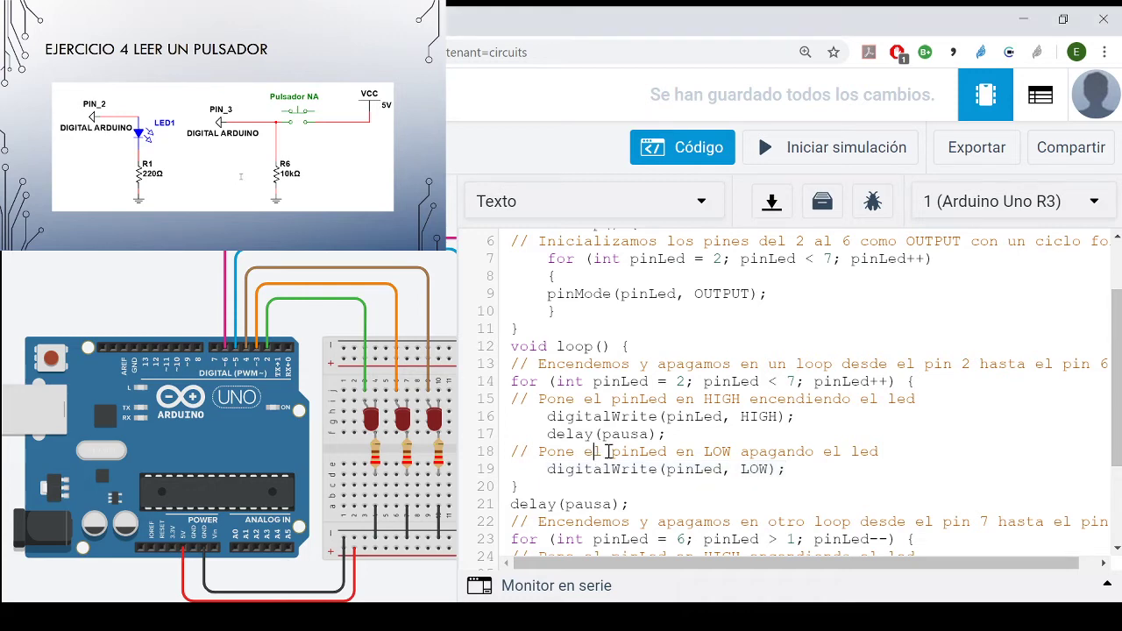
scroll(605, 454, "up", 2)
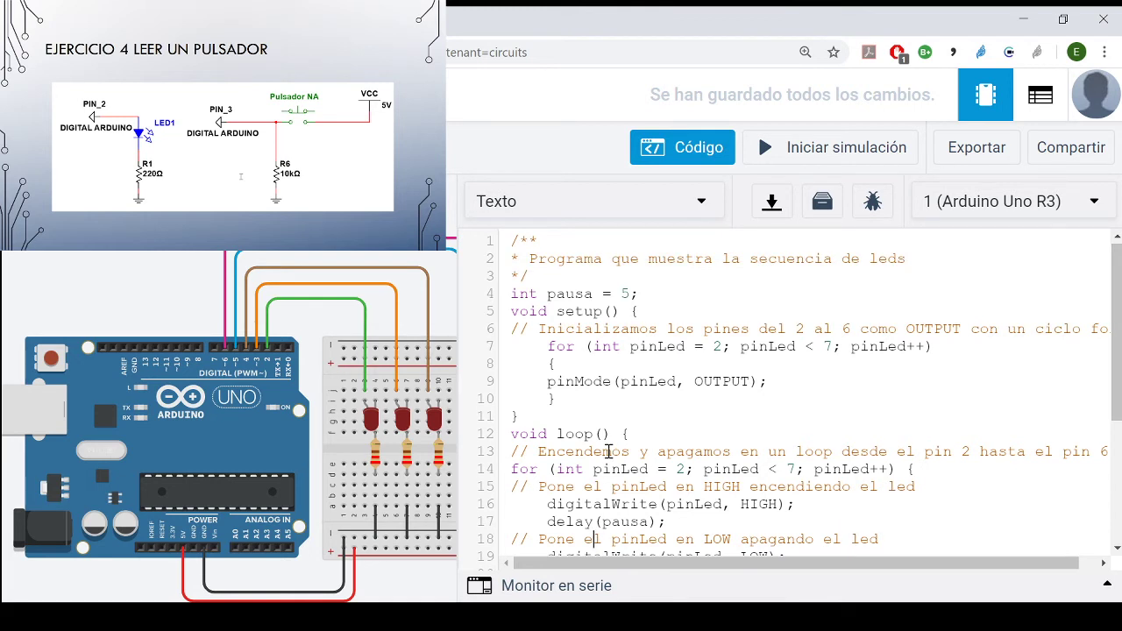
double_click(645, 524)
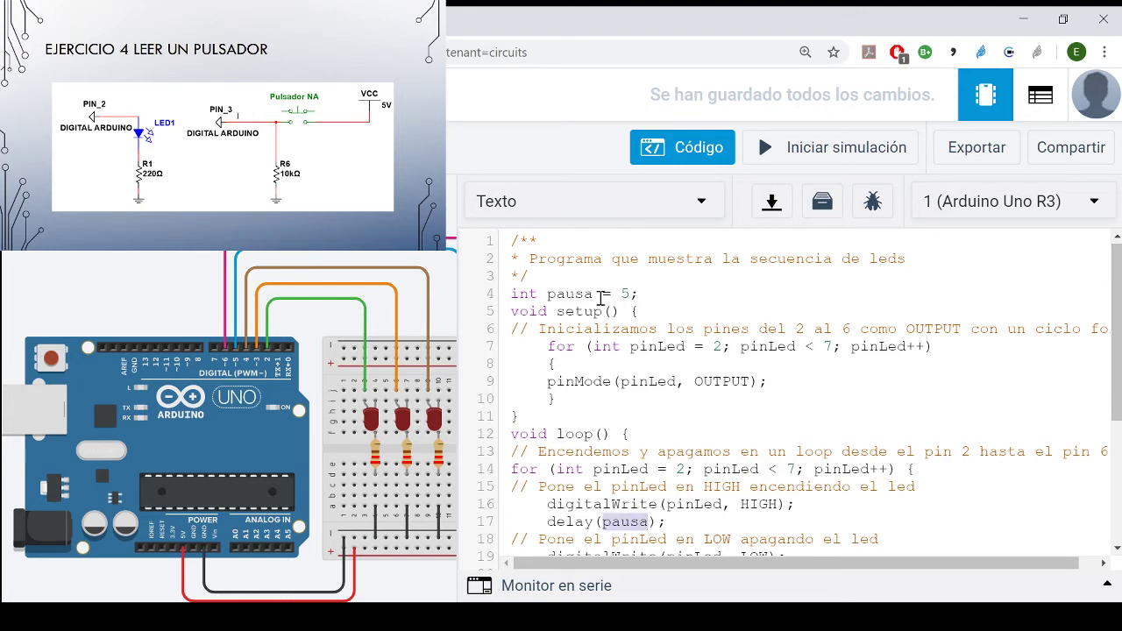
left_click(628, 292)
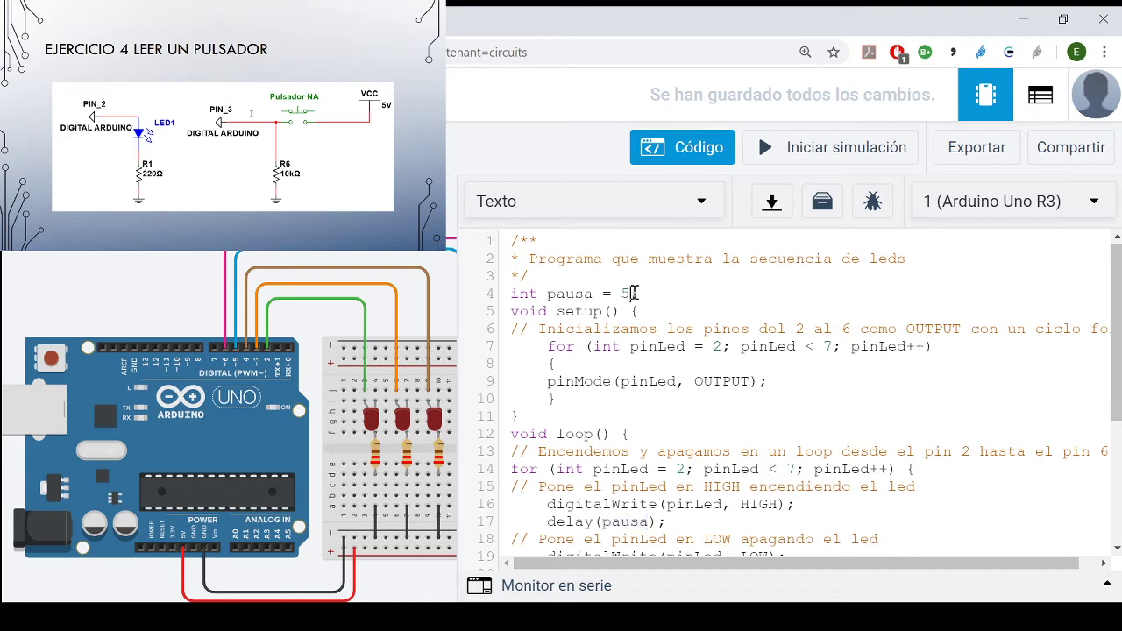
double_click(628, 293)
left_click(626, 293)
key("BackSpace")
type("1000;")
left_click(787, 149)
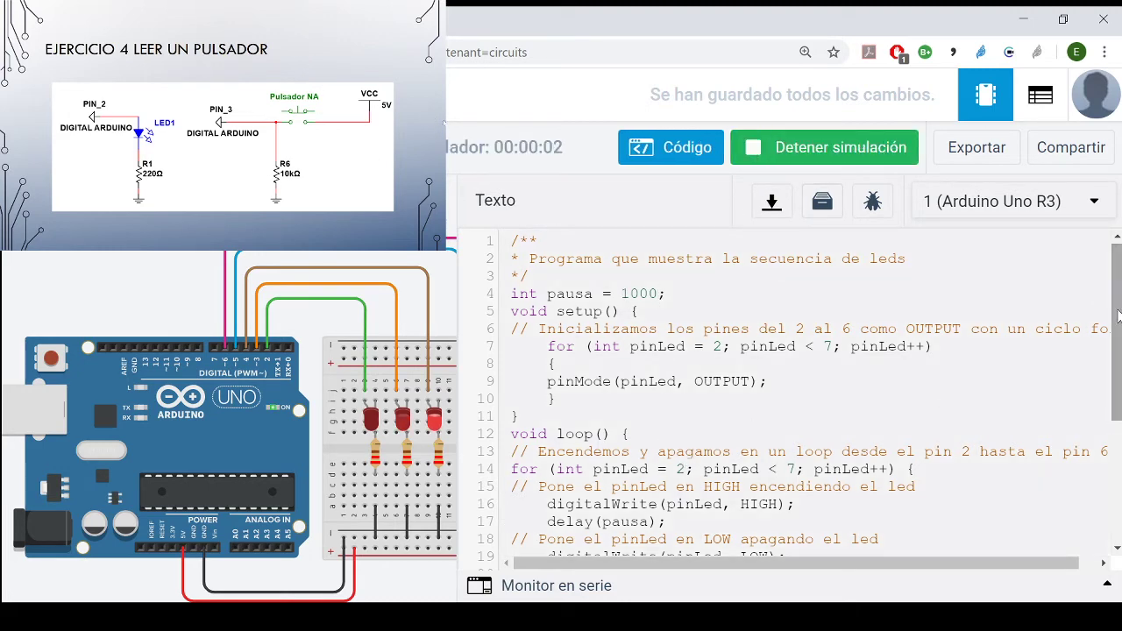
- Highlight the delay(pausa) statement and its pausa argument in the ascending for loop while the simulation runs
left_click_drag(1119, 318, 1120, 373)
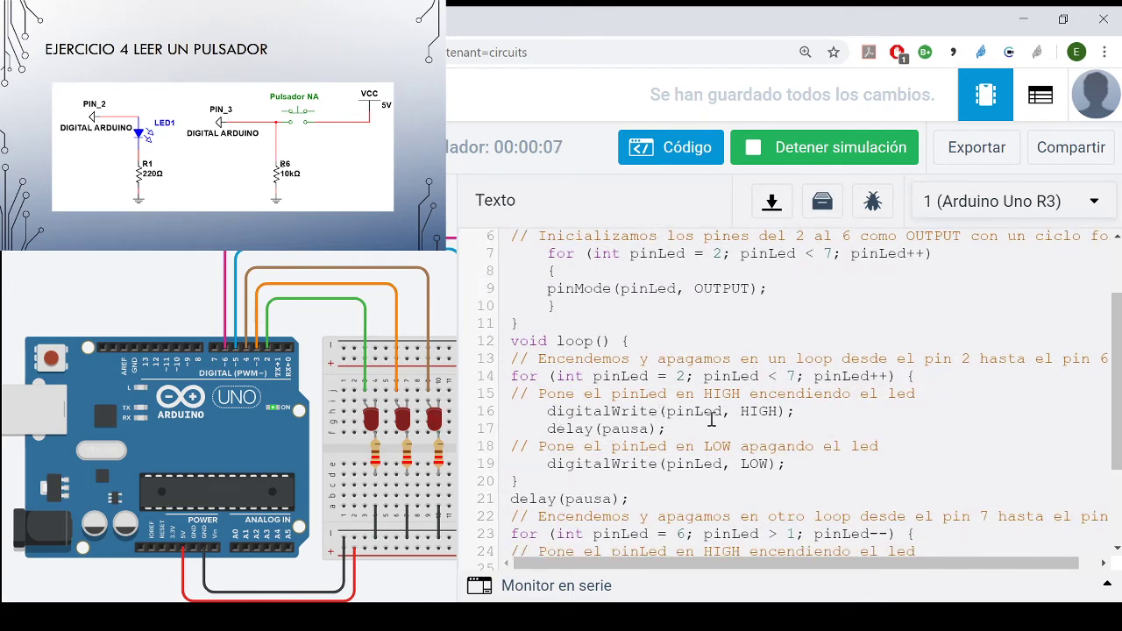
left_click_drag(668, 429, 545, 431)
double_click(626, 433)
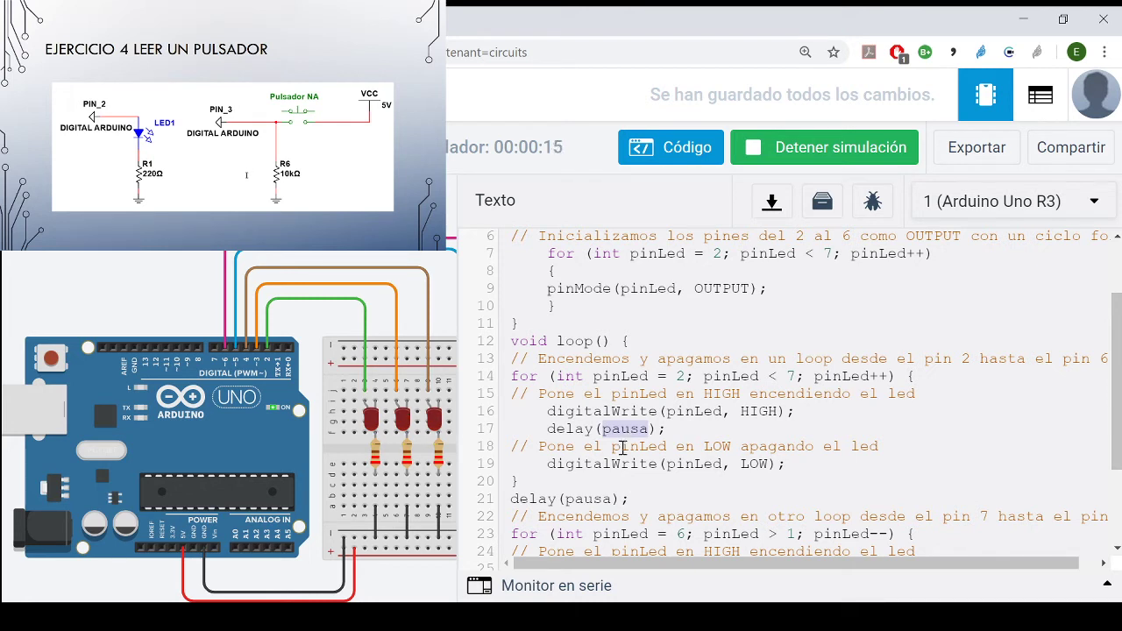
left_click(611, 433)
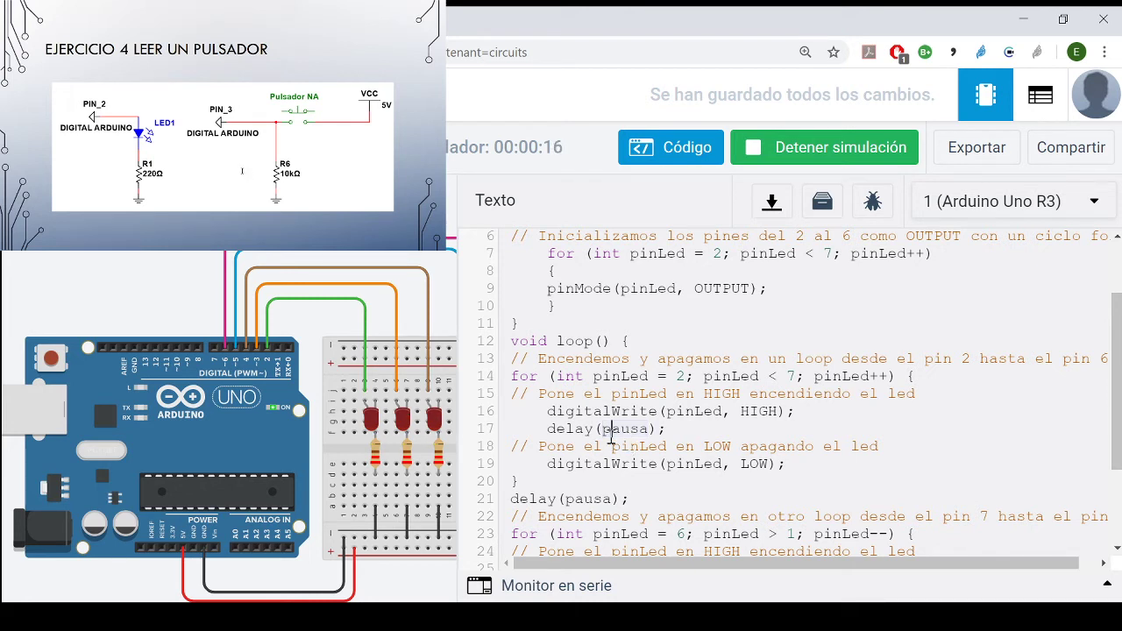
double_click(544, 431)
left_click(558, 428)
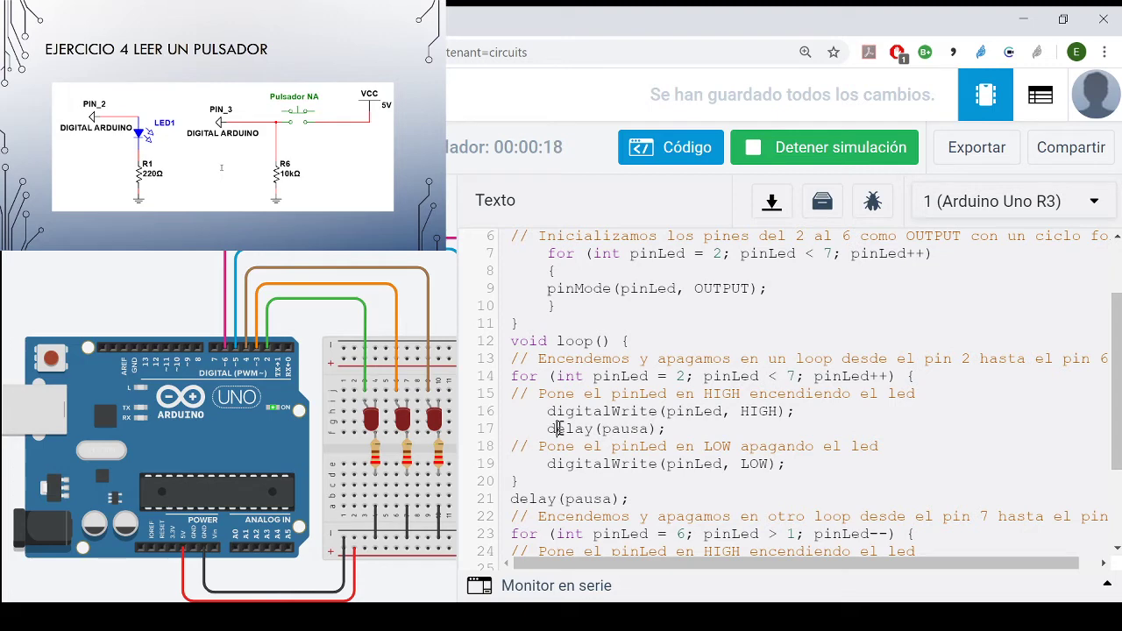
double_click(626, 429)
scroll(635, 431, "down", 2)
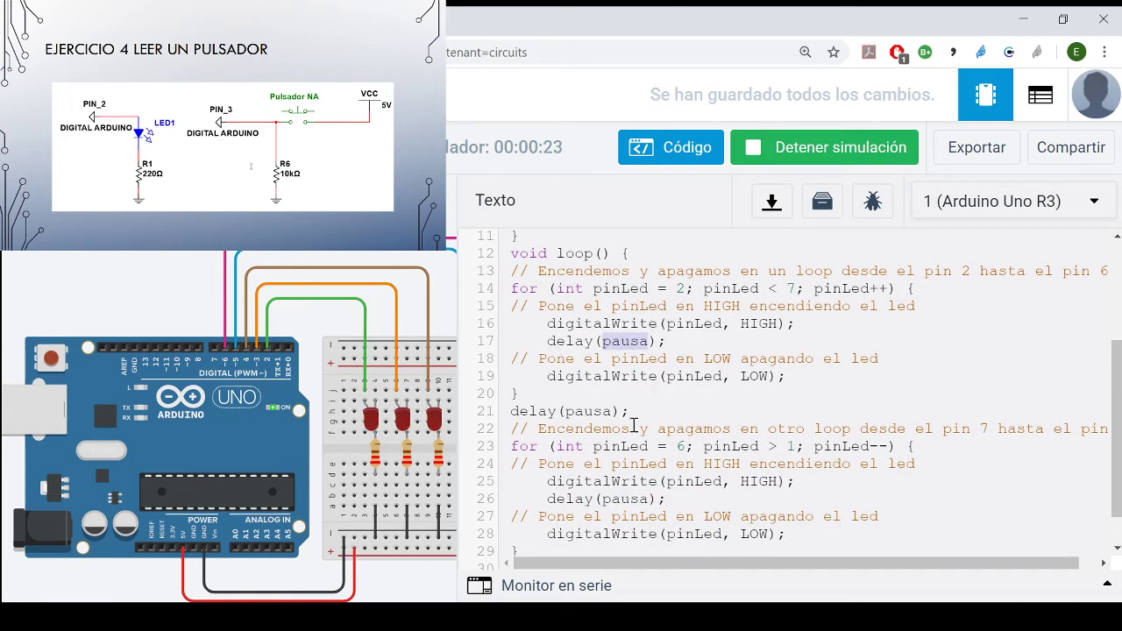
- Highlight the delay(pausa) statement between the two for loops and its pausa argument
left_click_drag(512, 410, 641, 411)
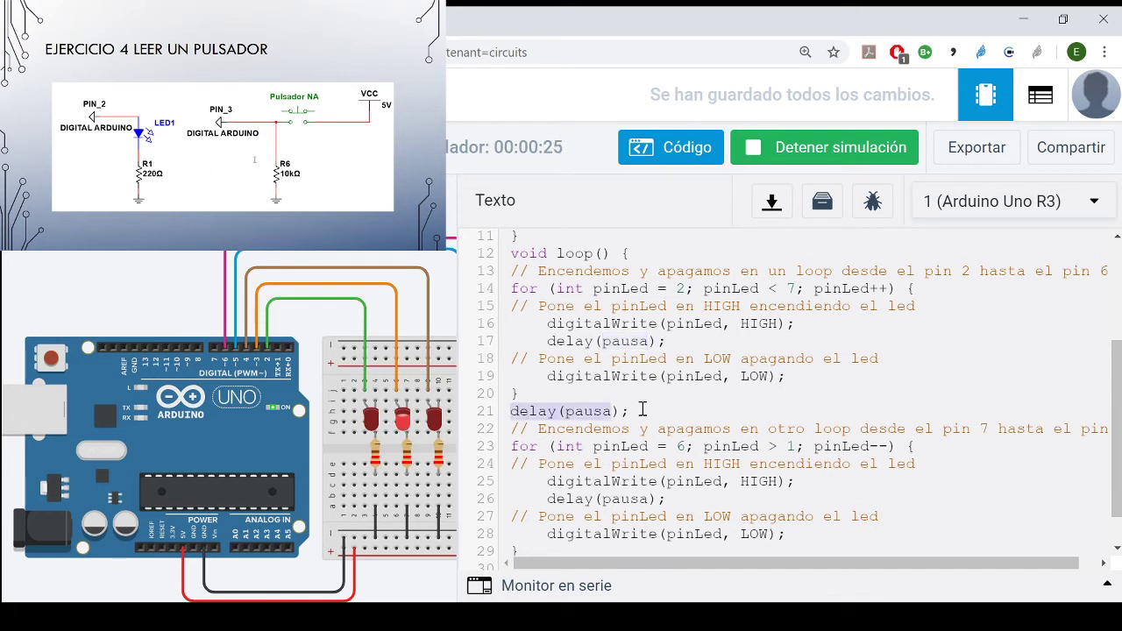
left_click(633, 512)
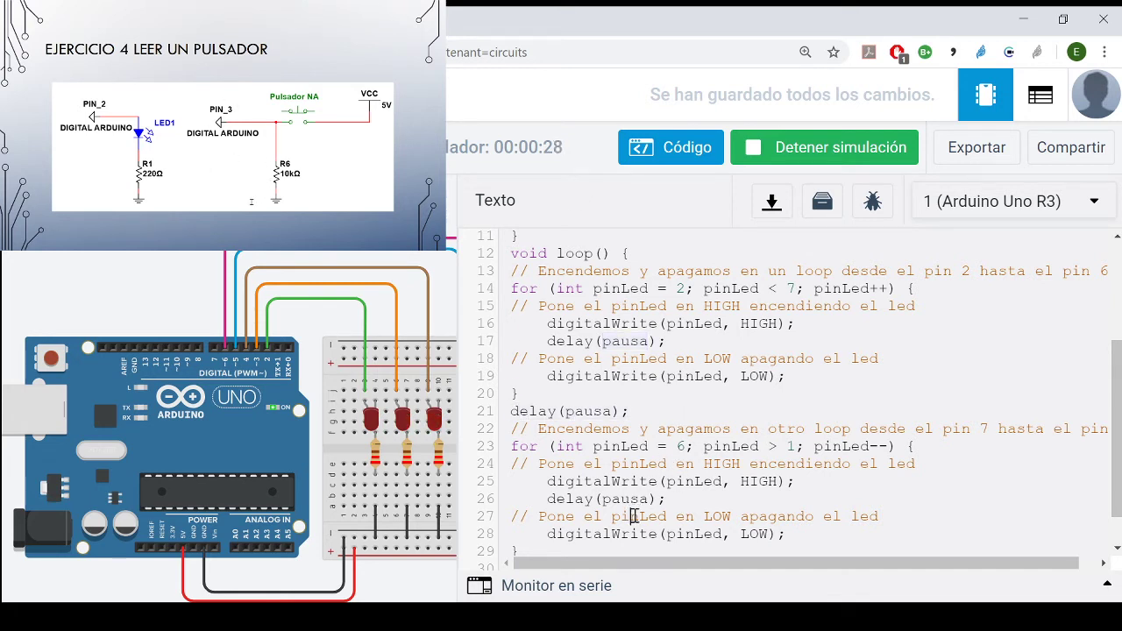
double_click(599, 412)
scroll(623, 430, "up", 5)
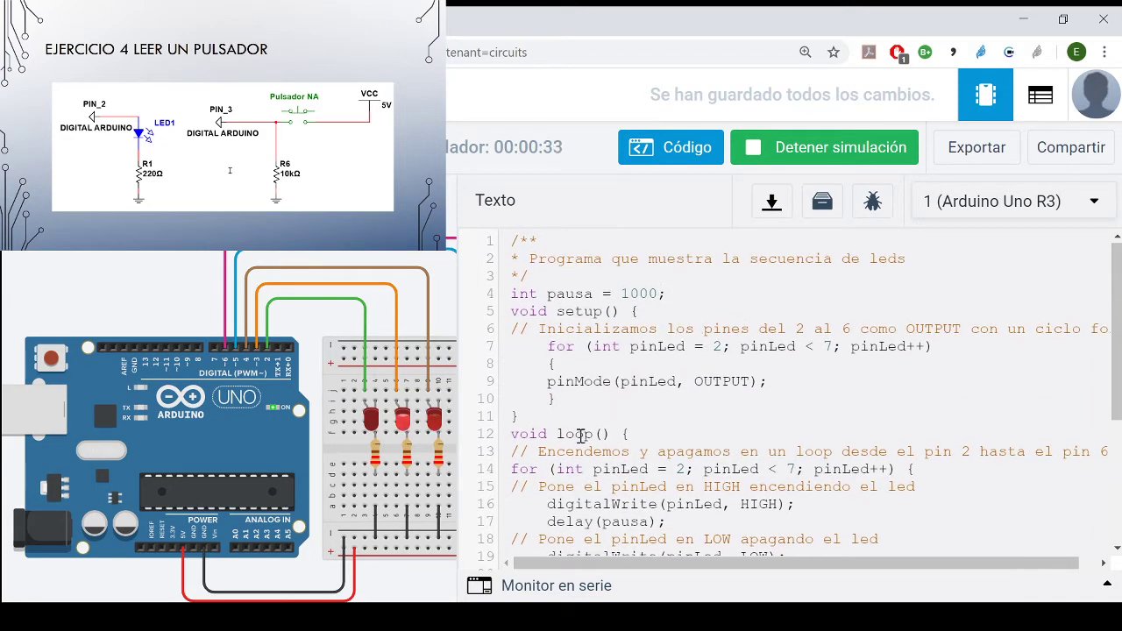
scroll(583, 433, "down", 5)
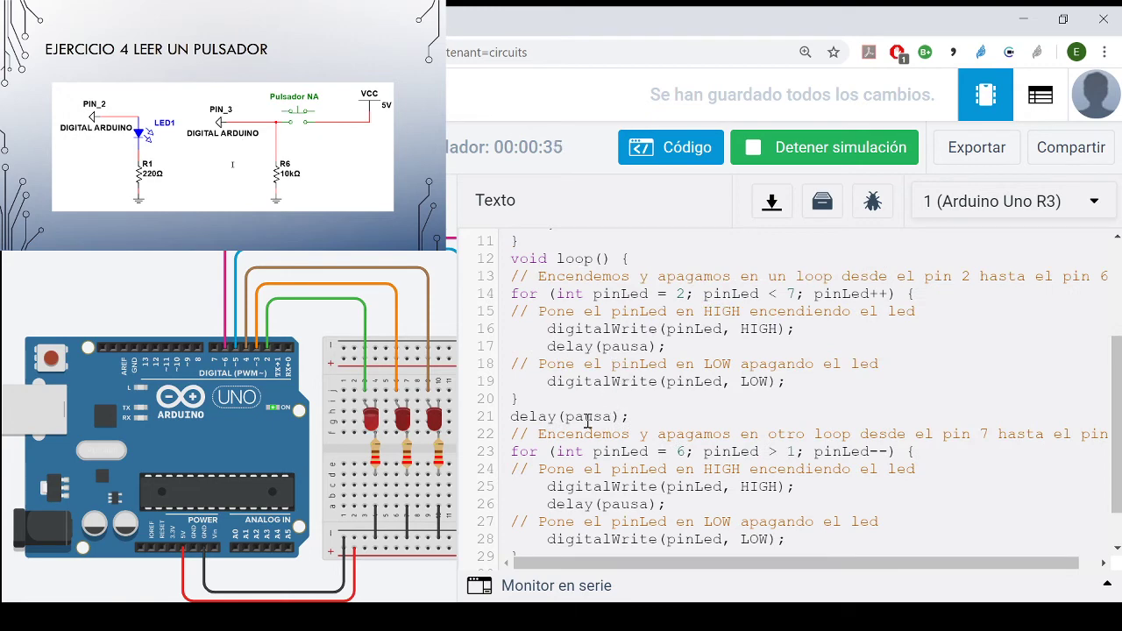
double_click(587, 419)
left_click(565, 417)
- Review the pausa declaration against the loop code, highlight its assigned value, and stop the simulation
scroll(603, 426, "up", 5)
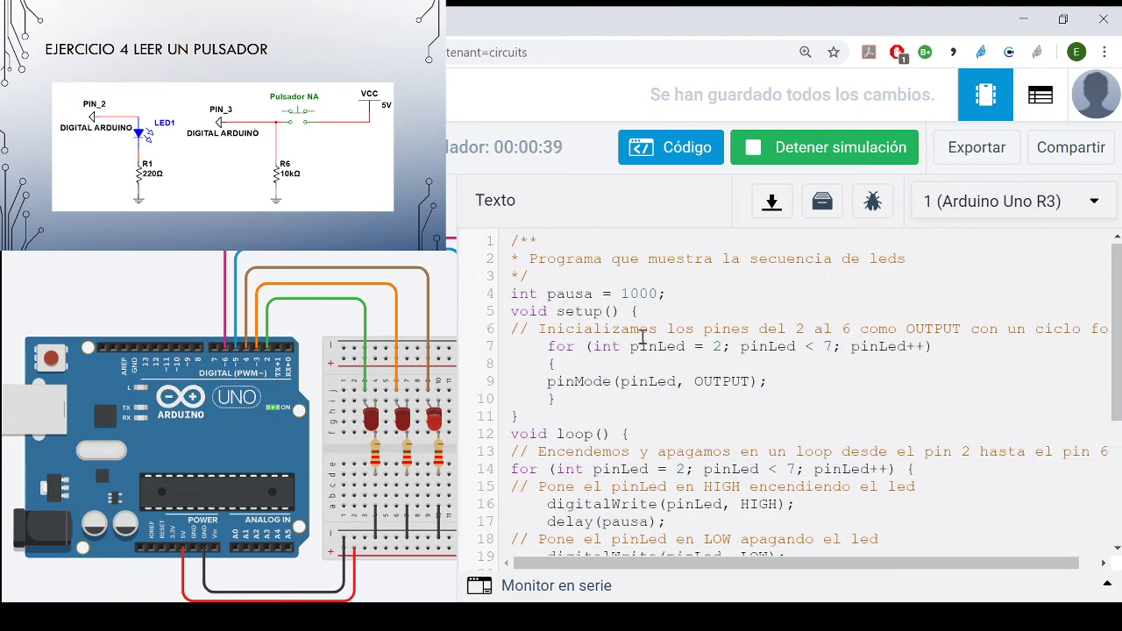
left_click(648, 297)
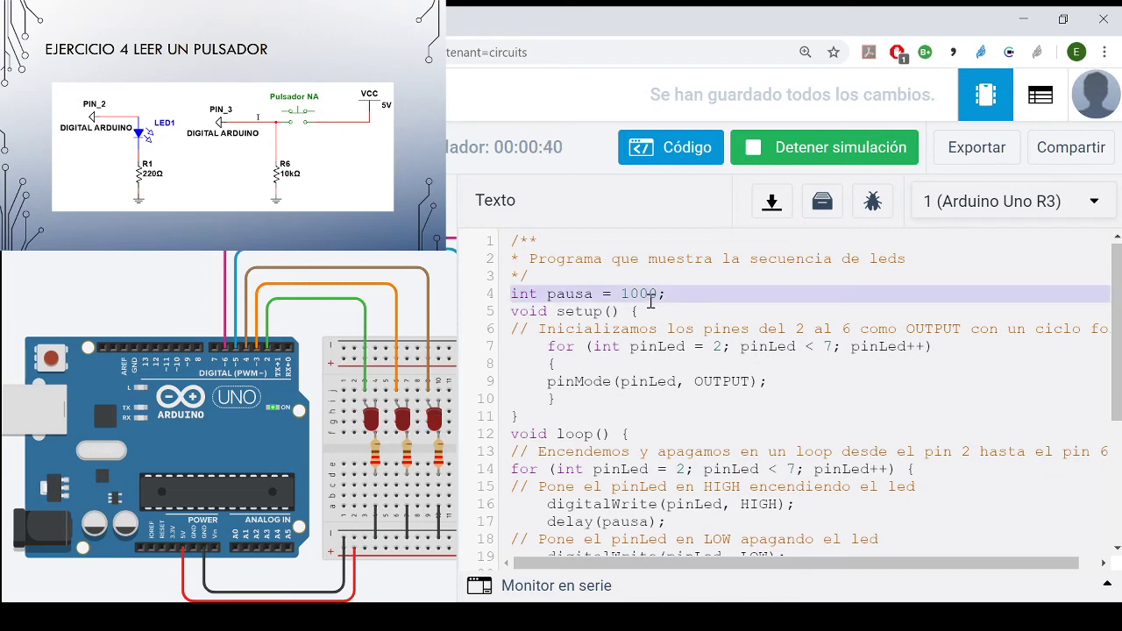
scroll(628, 431, "down", 5)
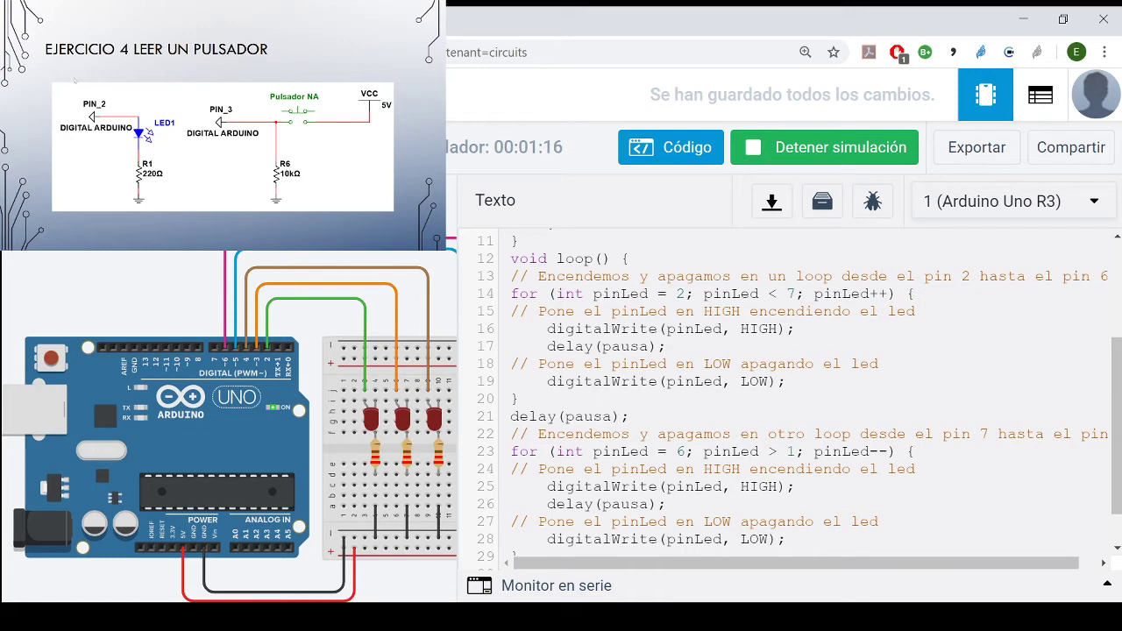
scroll(585, 433, "up", 5)
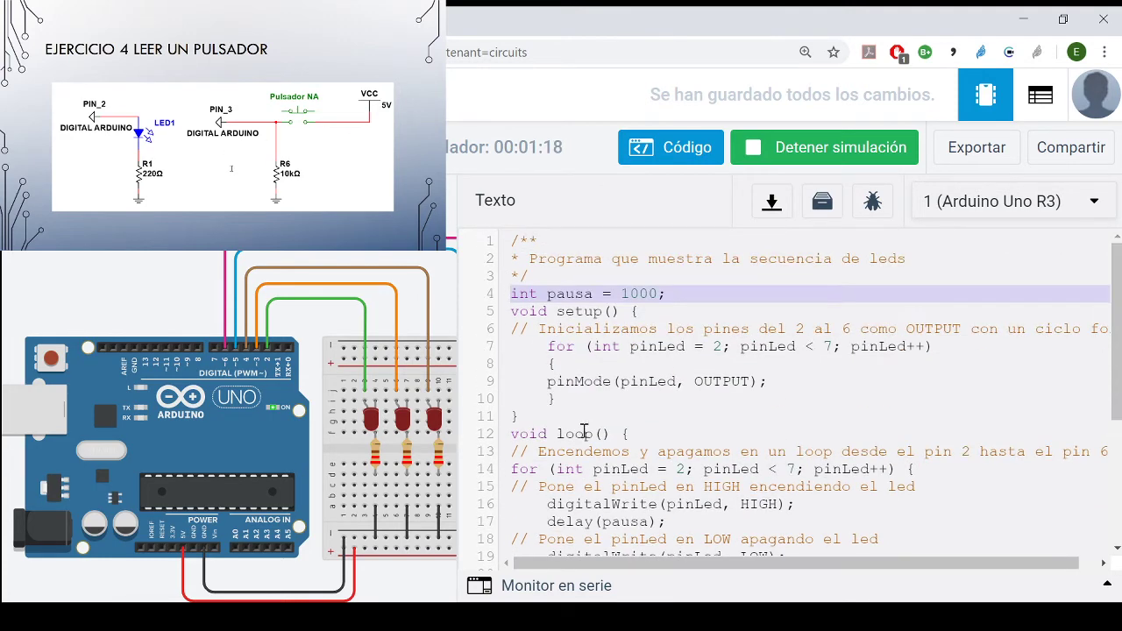
double_click(636, 295)
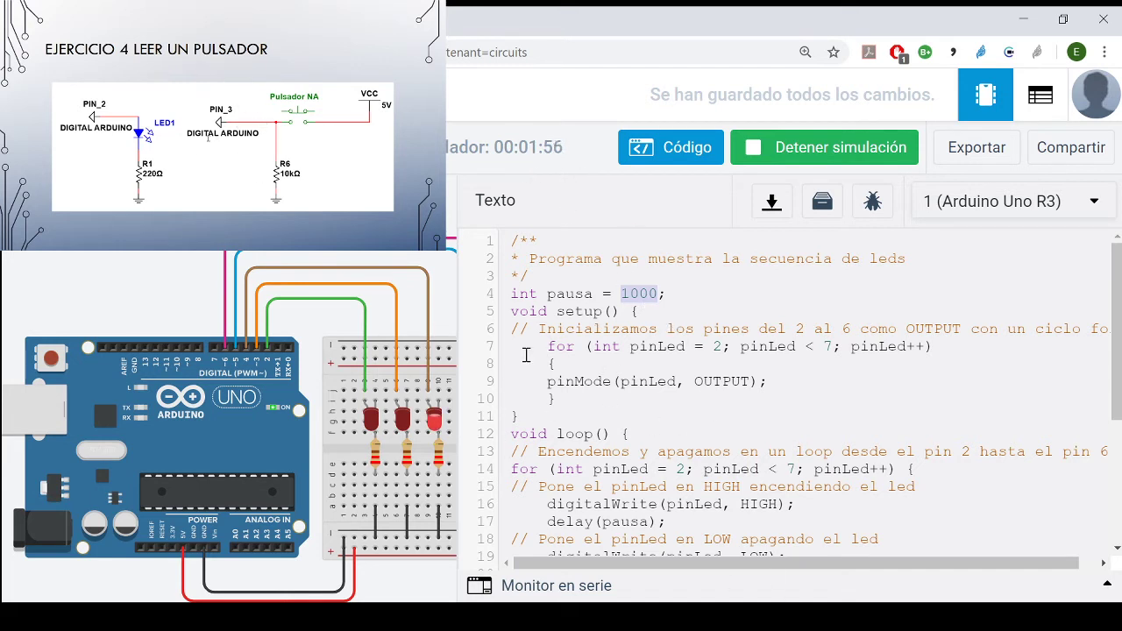
left_click(833, 161)
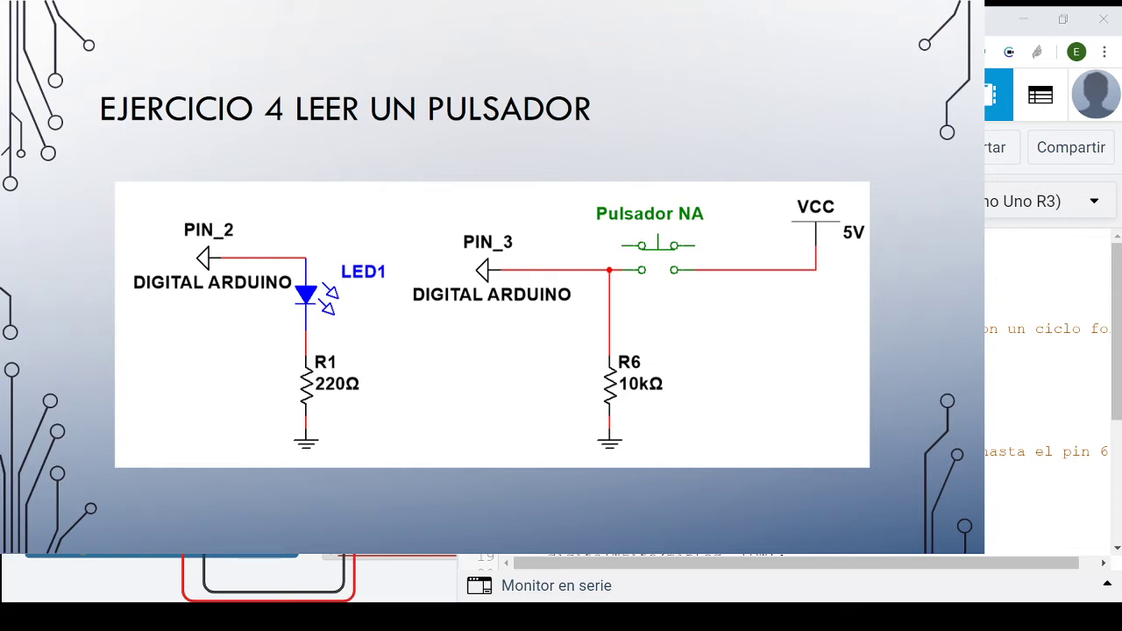
- Draw a red current path beside LED1 and R1 on the Ejercicio 4 presentation slide
left_click_drag(157, 308, 266, 404)
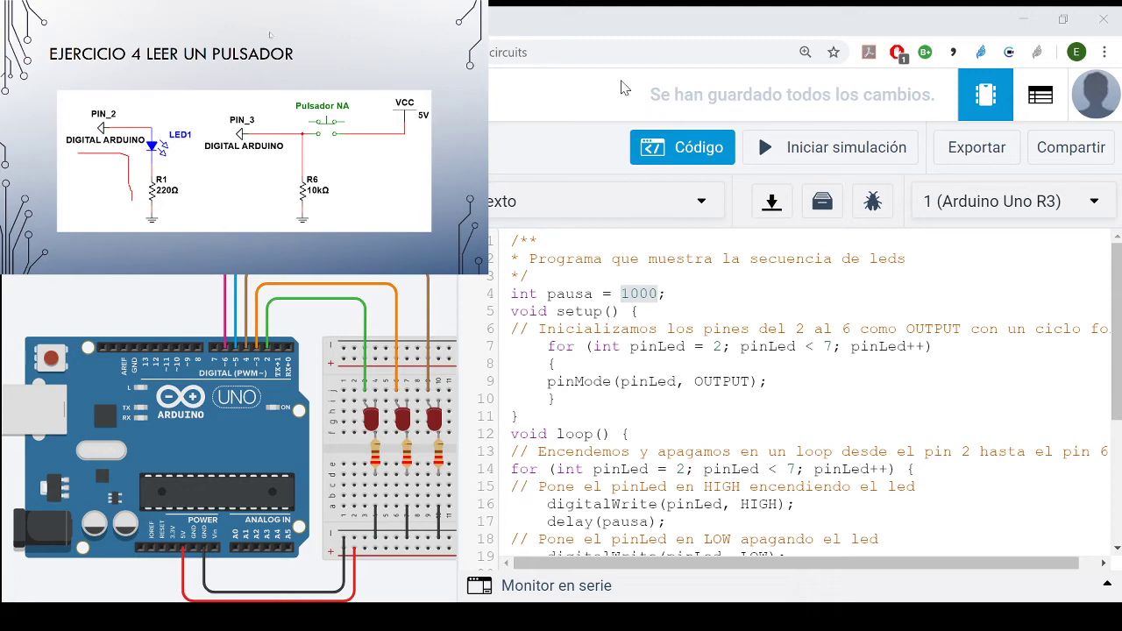
- Hide the code editor, run the simulation to watch the five-LED sequence, and stop it
left_click(682, 150)
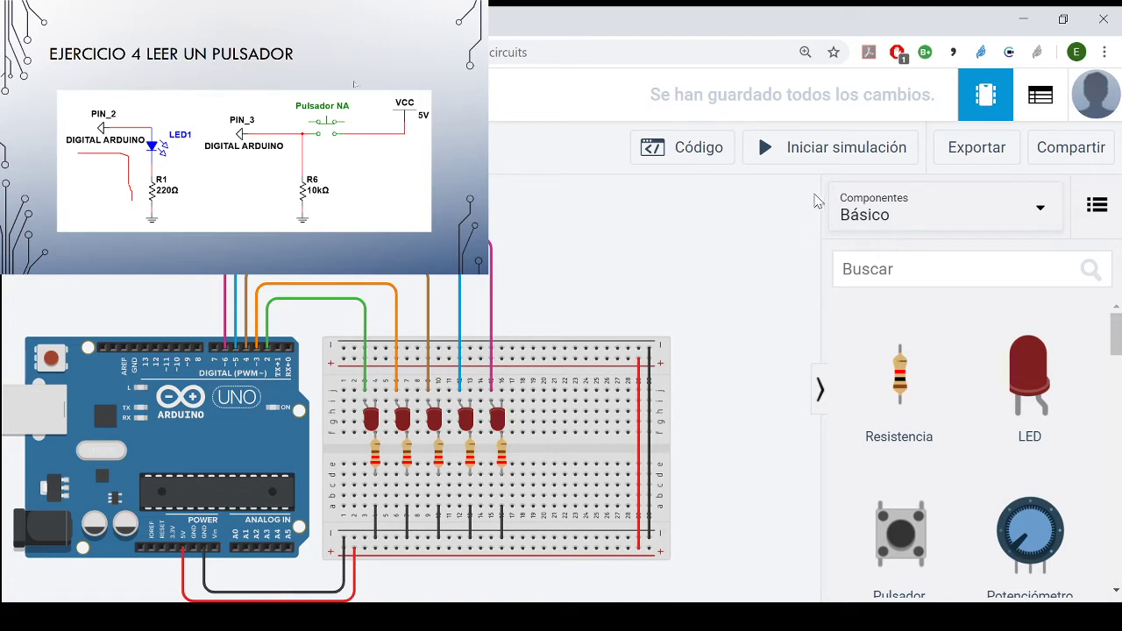
left_click(824, 157)
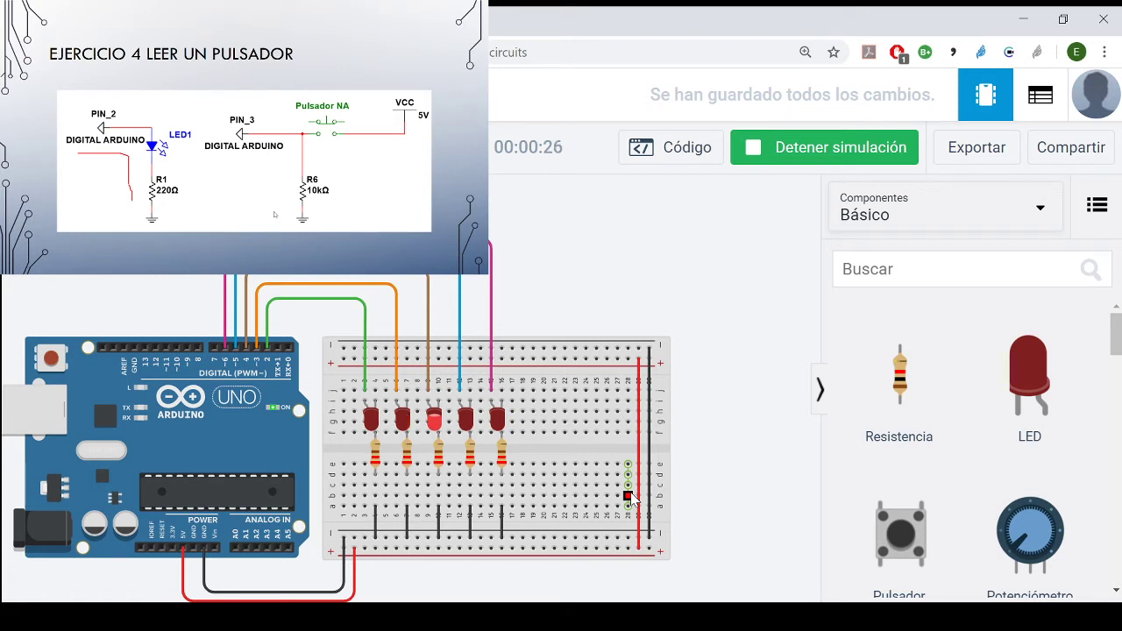
left_click(847, 154)
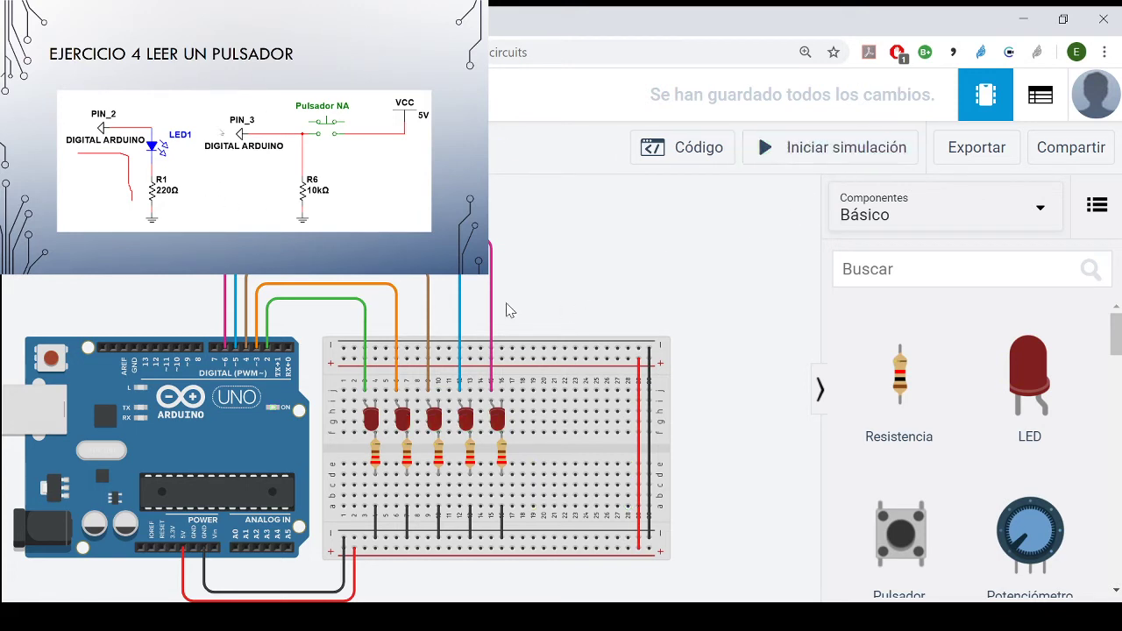
- Set the first LED's resistor to 2 Ω and run the simulation to observe that LED
left_click(375, 456)
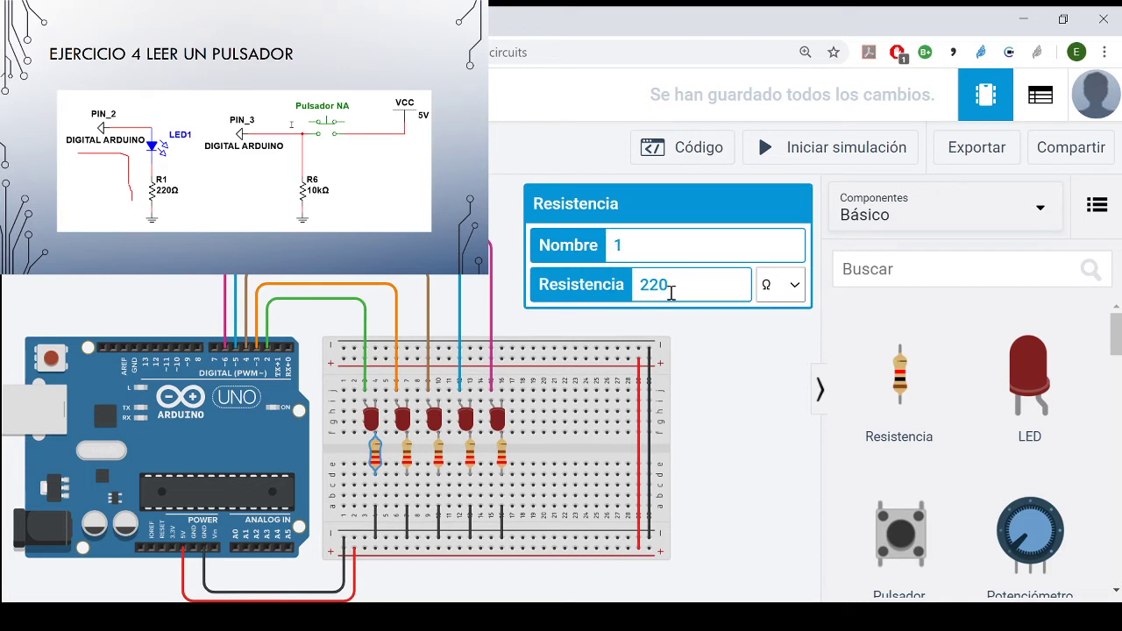
key("BackSpace")
key("BackSpace")
left_click(725, 419)
left_click(817, 151)
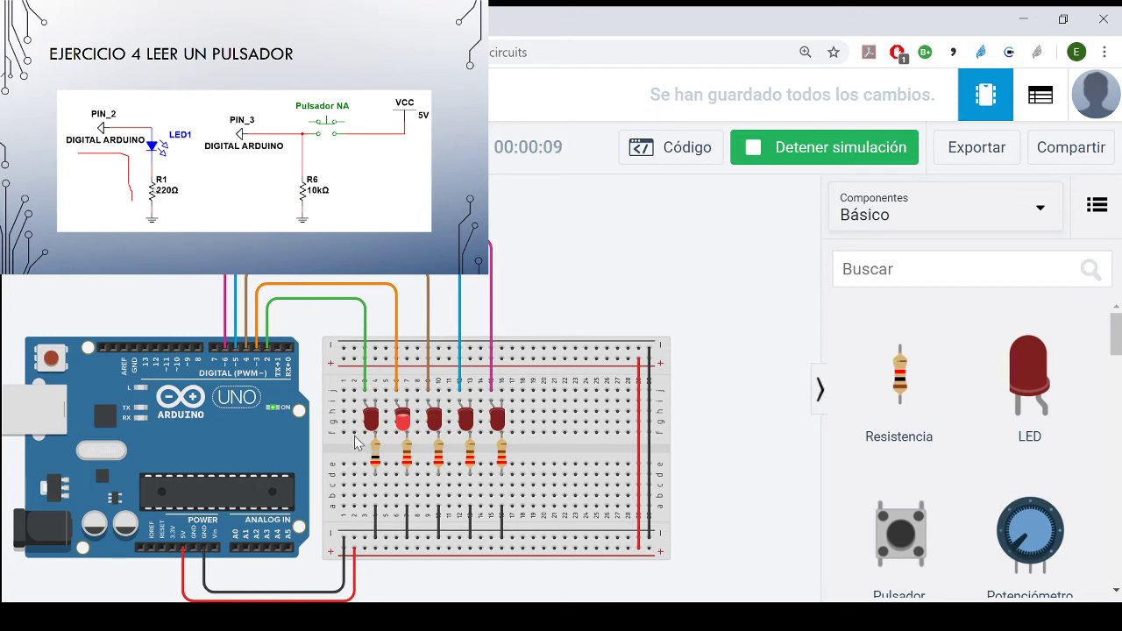
left_click(361, 436)
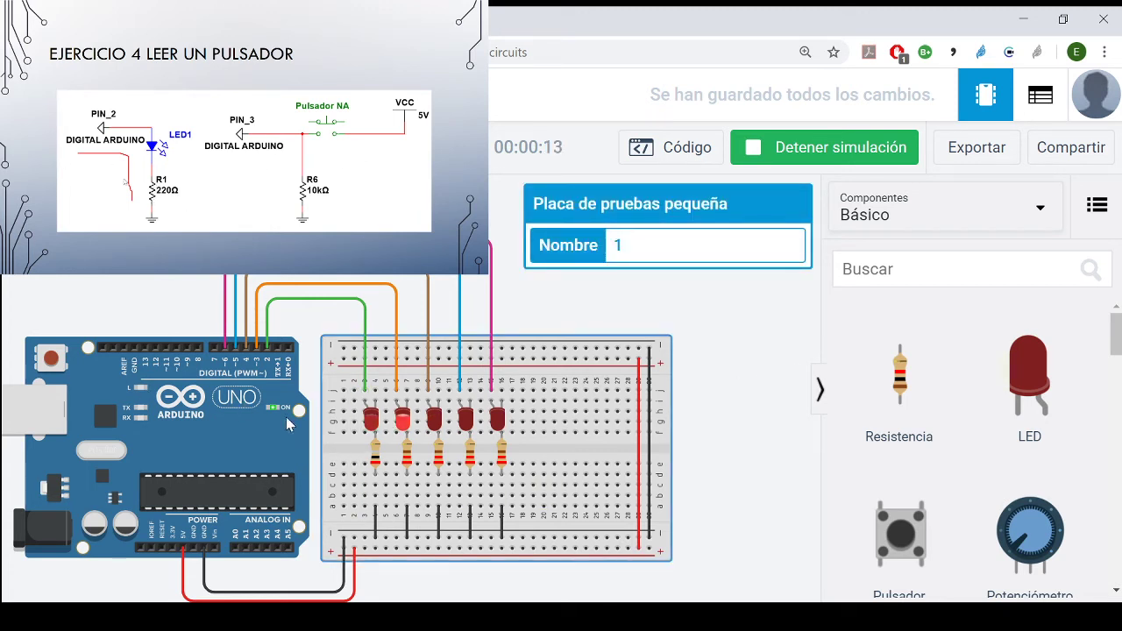
left_click(708, 454)
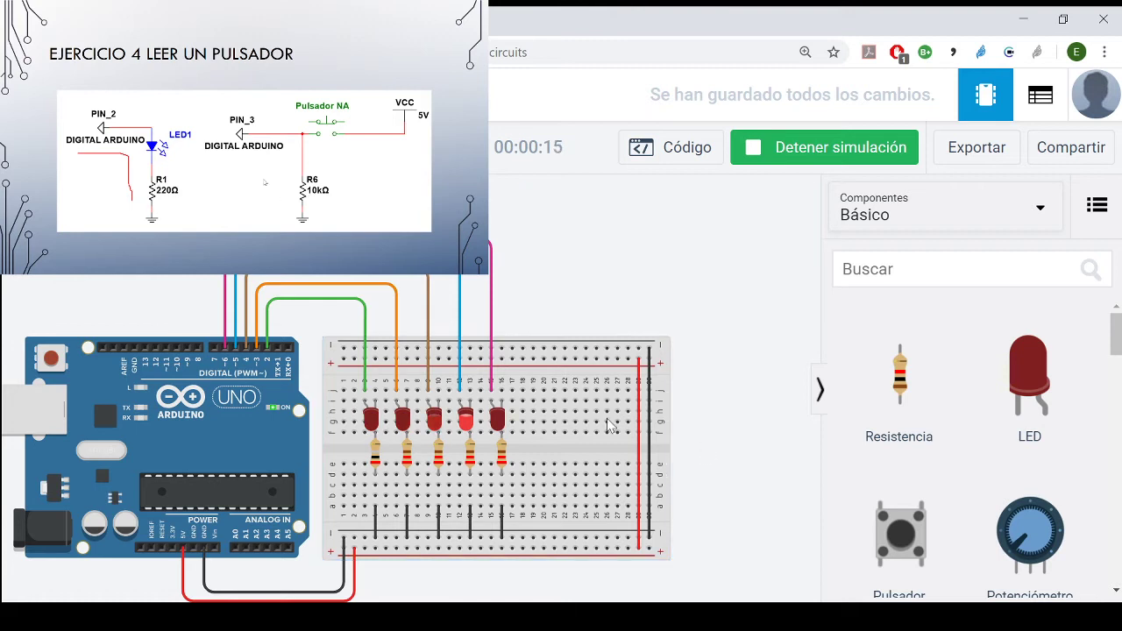
- Inspect the first LED's resistor during the simulation, stop it, and set the resistance to 2000 kΩ
left_click(377, 458)
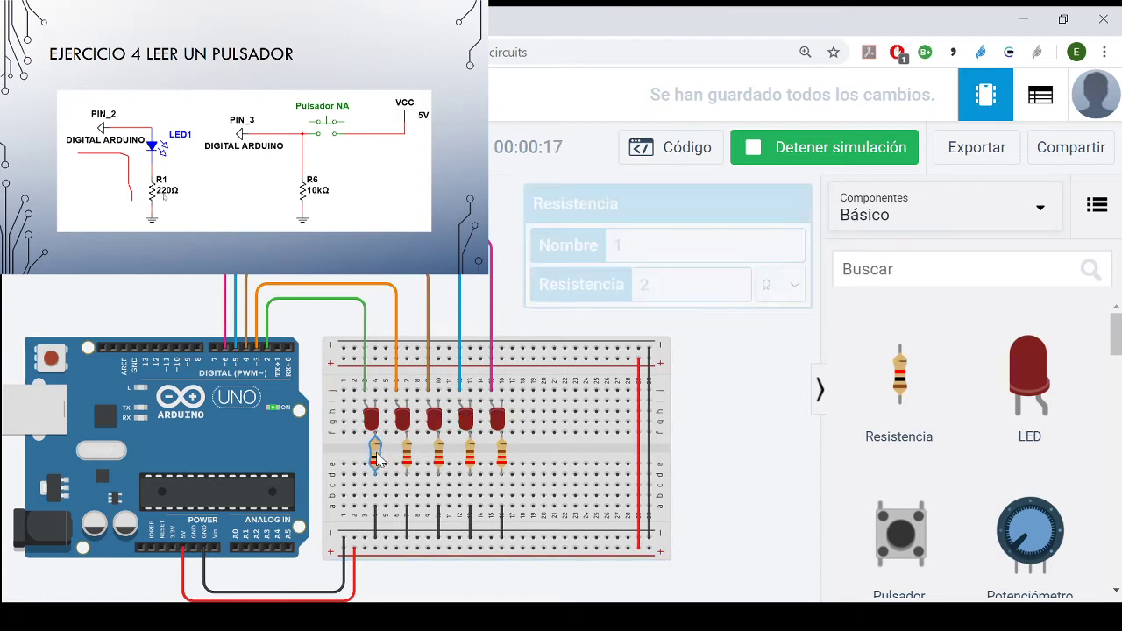
left_click(676, 289)
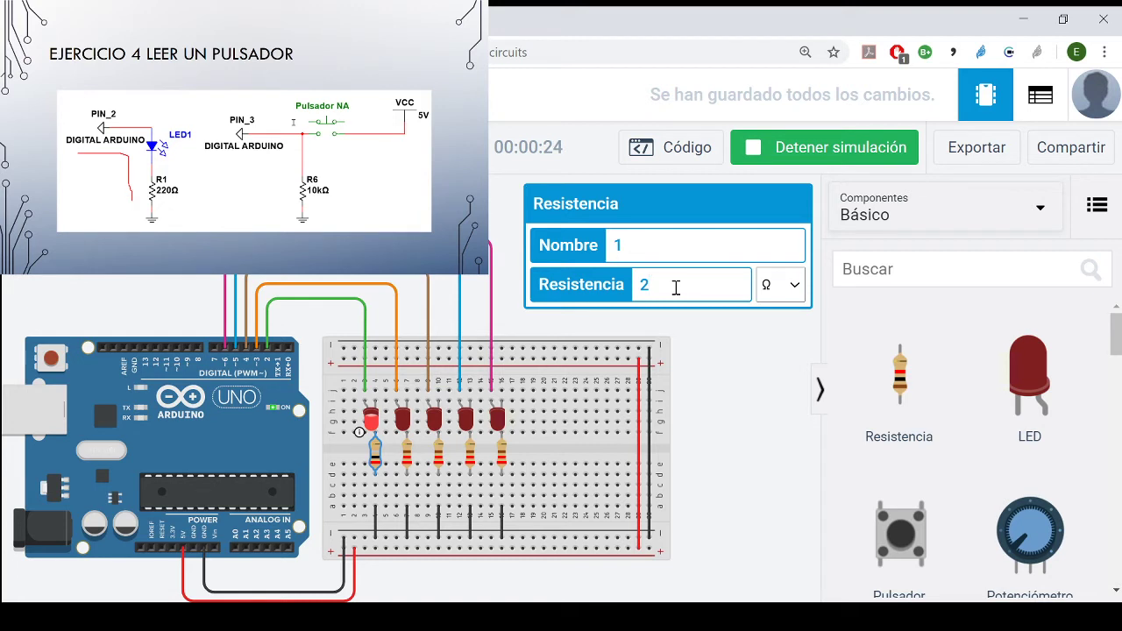
left_click(820, 148)
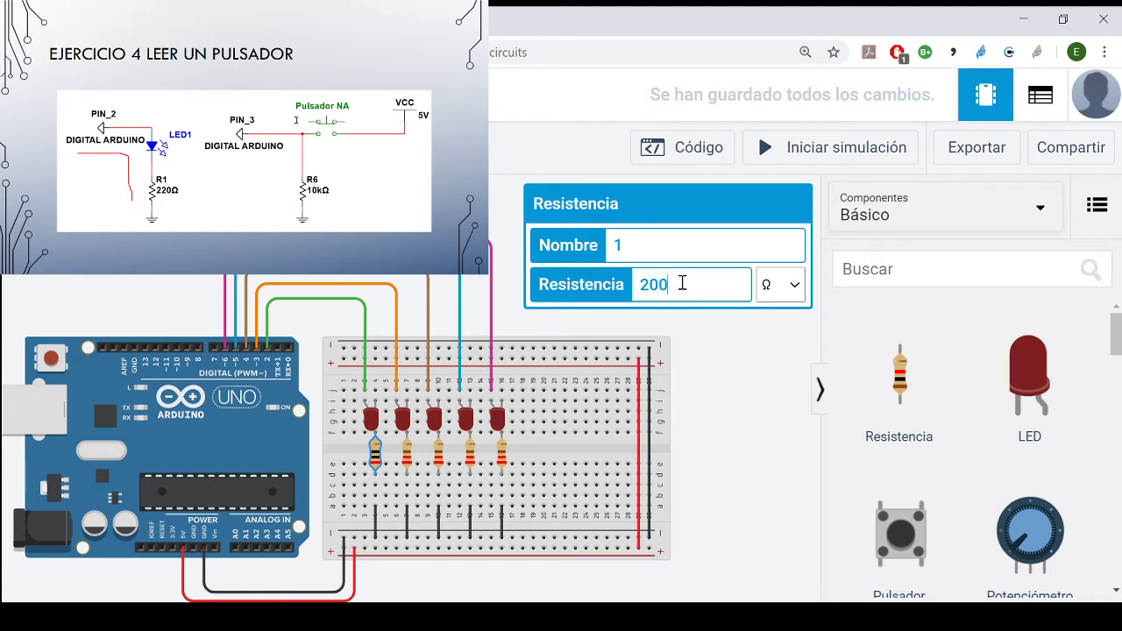
type("0")
left_click(780, 453)
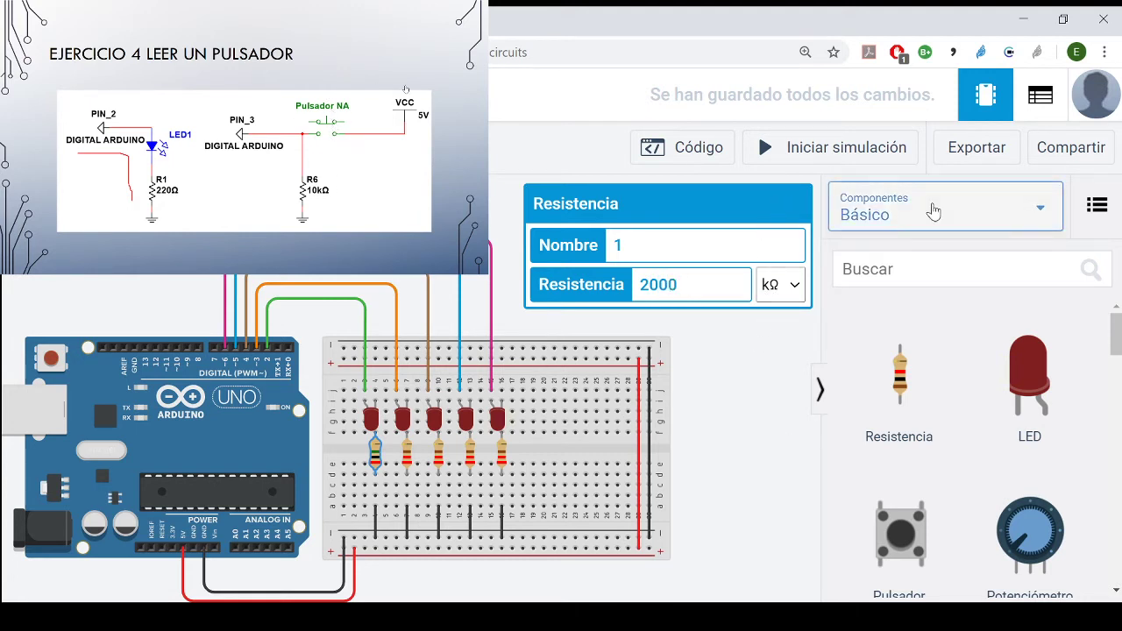
- Run the simulation to observe the first LED, stop it, and select the resistance value of its resistor
left_click(866, 142)
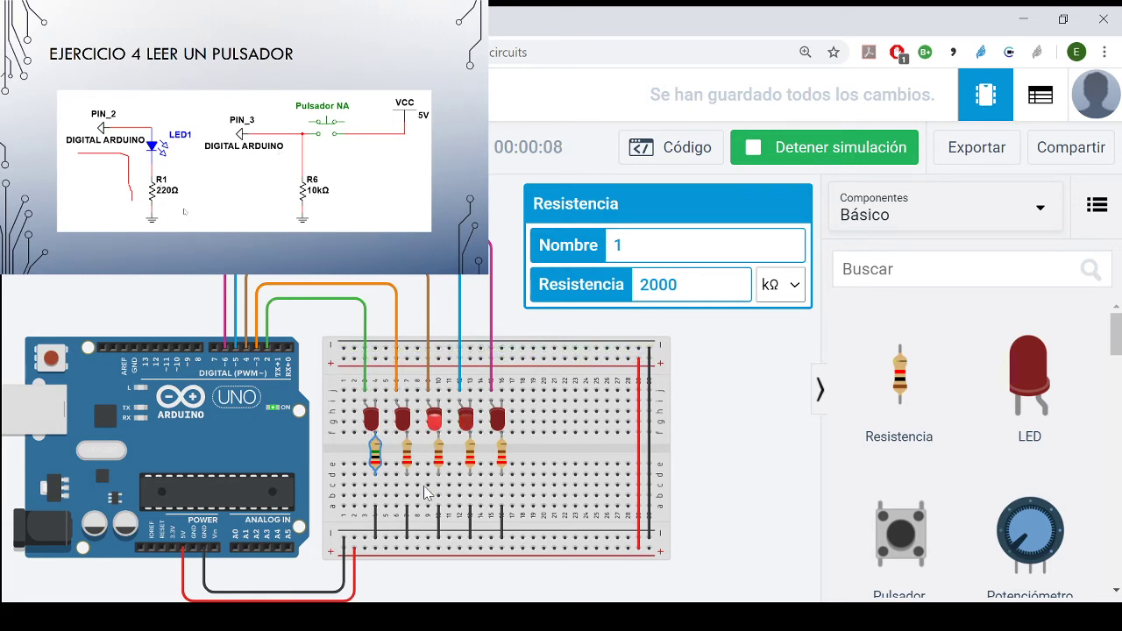
left_click(728, 279)
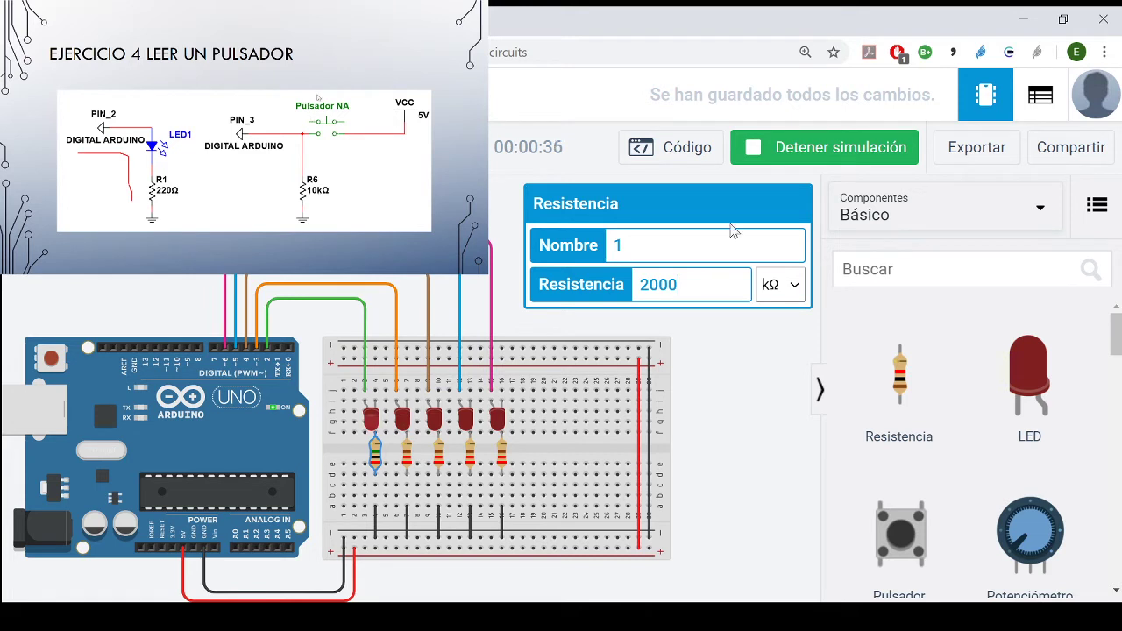
left_click(846, 156)
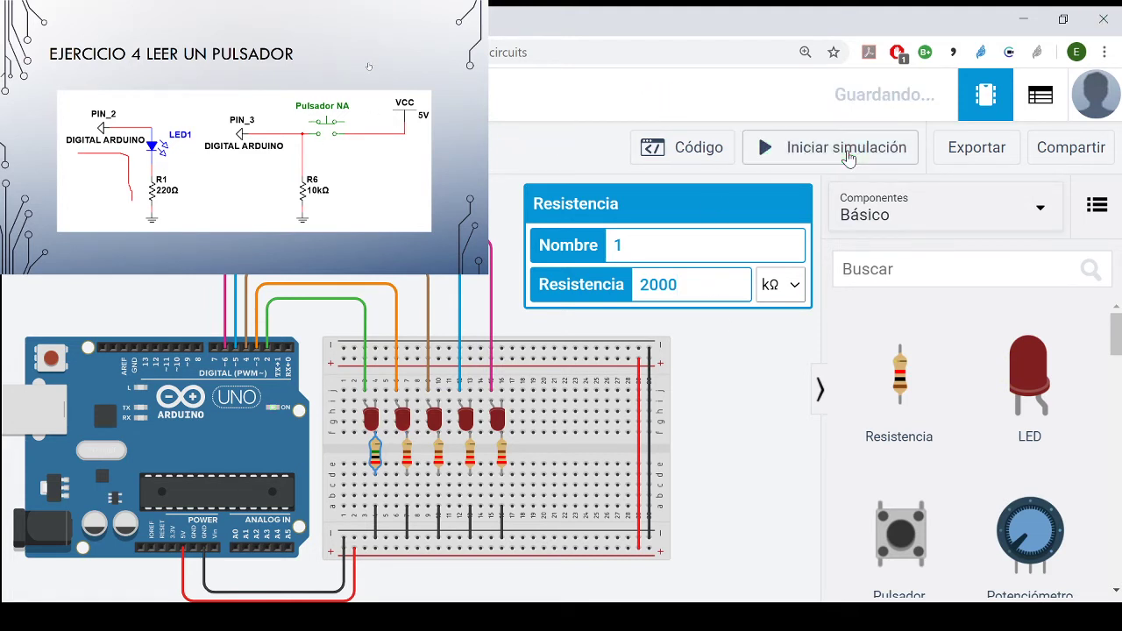
double_click(664, 285)
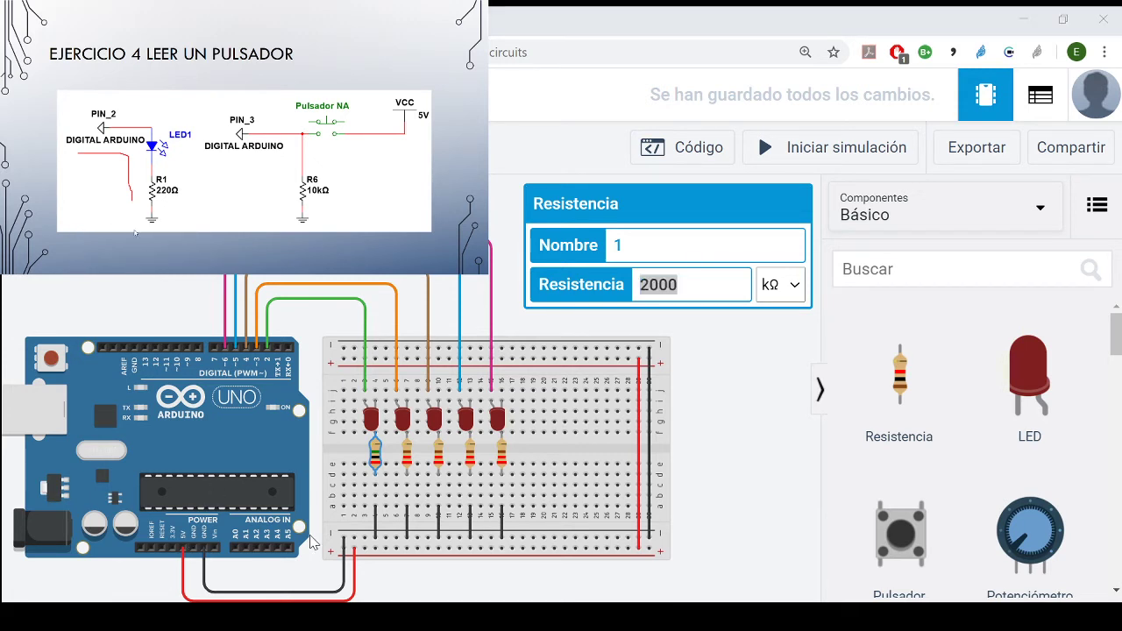
- Switch to the Ejercicio 4 presentation slide and draw a red outline around the PIN_2, LED1 and R1 circuit
key("alt+Tab")
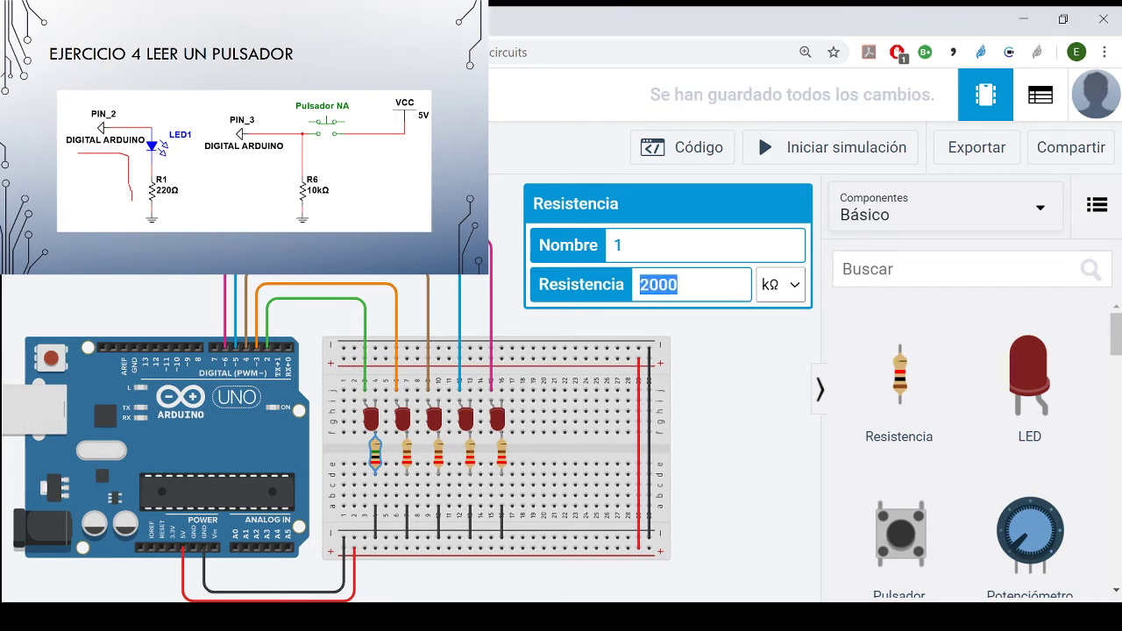
key("alt+Tab")
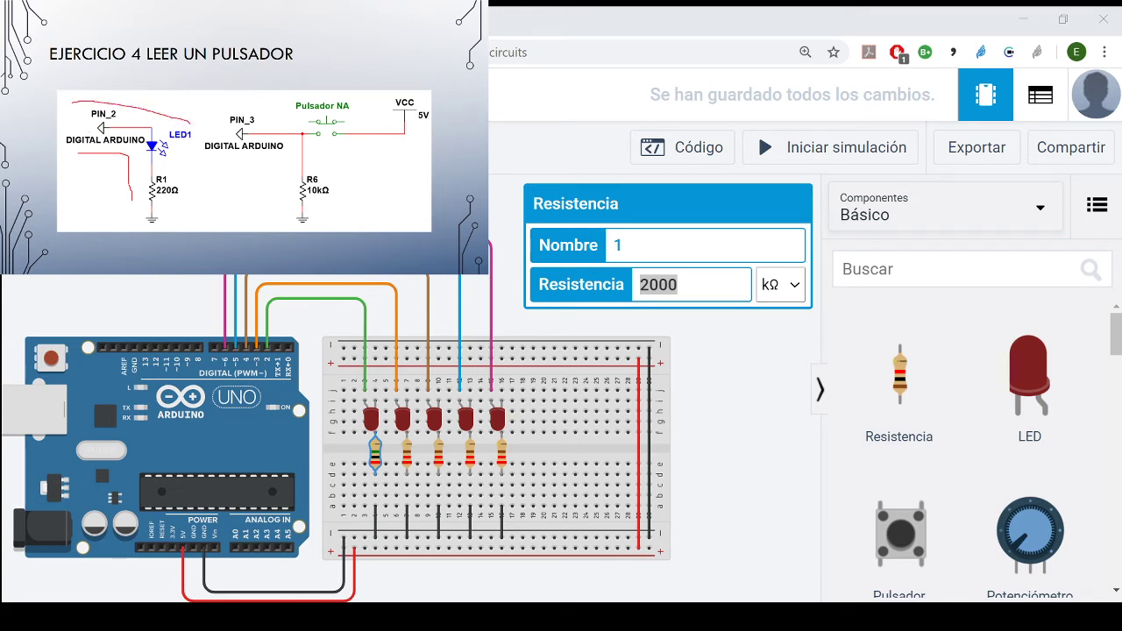
left_click_drag(50, 163, 98, 213)
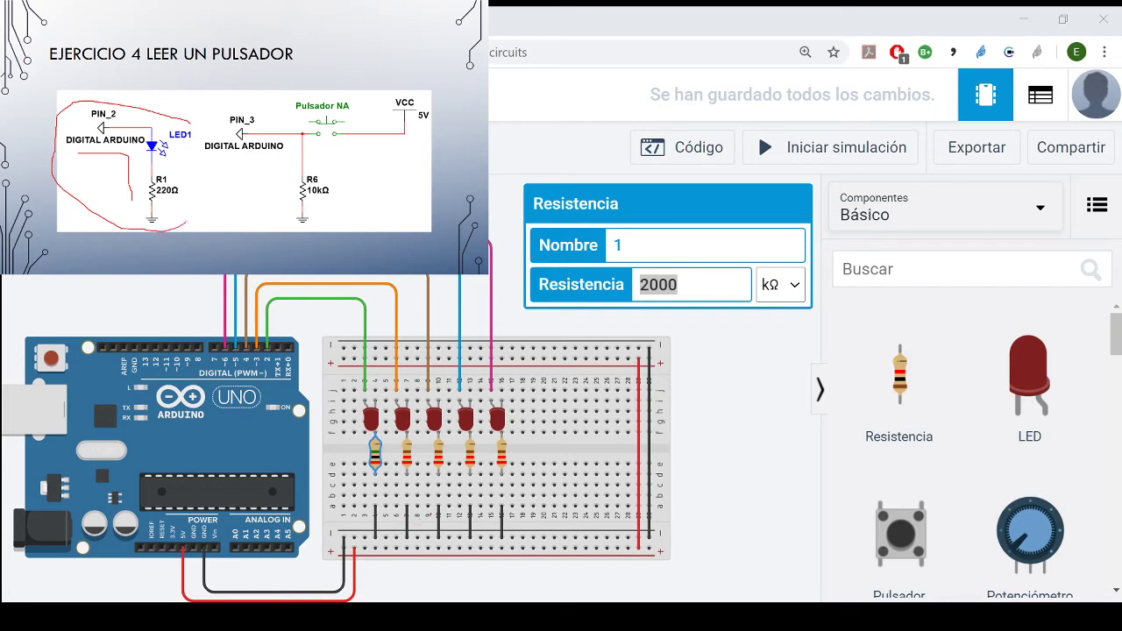